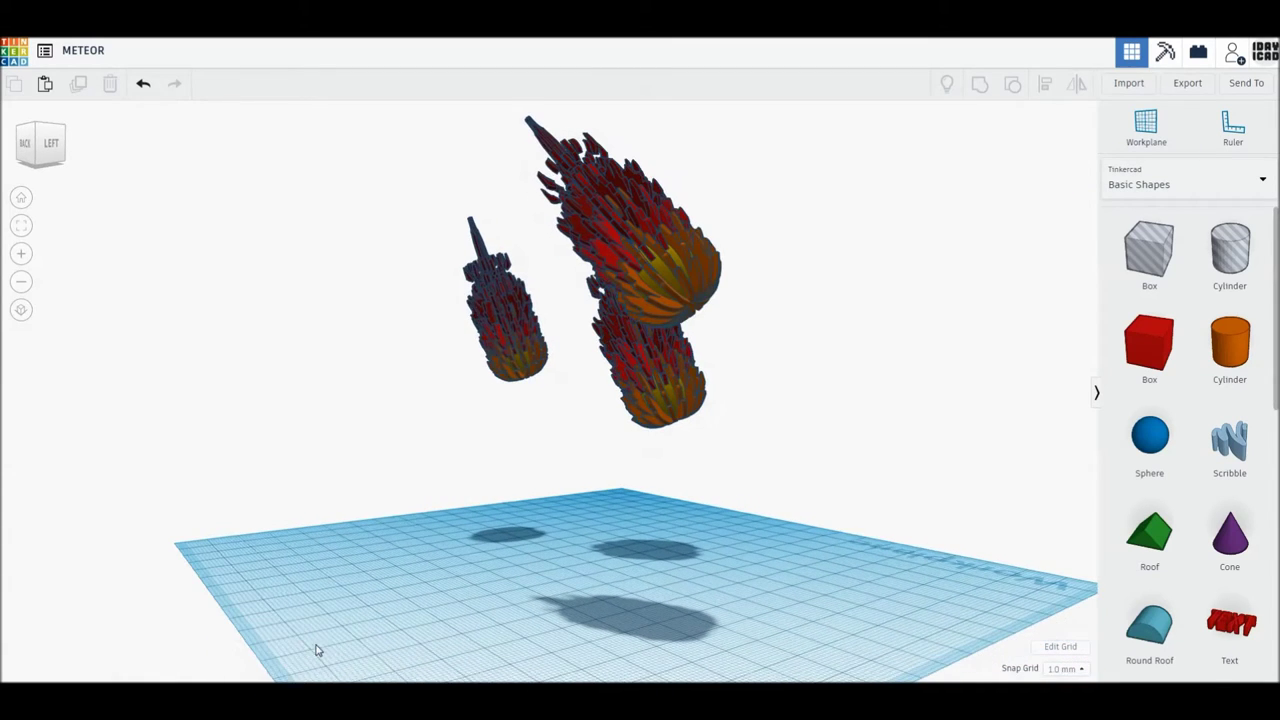
# Step: Orbit around the three finished flaming meteors to view them from several sides
pyautogui.moveTo(35, 654); pyautogui.dragTo(345, 656, button='right')
pyautogui.moveTo(26, 656); pyautogui.dragTo(286, 660, button='right')
pyautogui.moveTo(45, 662)
pyautogui.mouseDown(button='right')
pyautogui.moveTo(230, 662)
pyautogui.moveTo(213, 660)
pyautogui.mouseUp(button='right')
pyautogui.moveTo(33, 661); pyautogui.dragTo(136, 667, button='right')
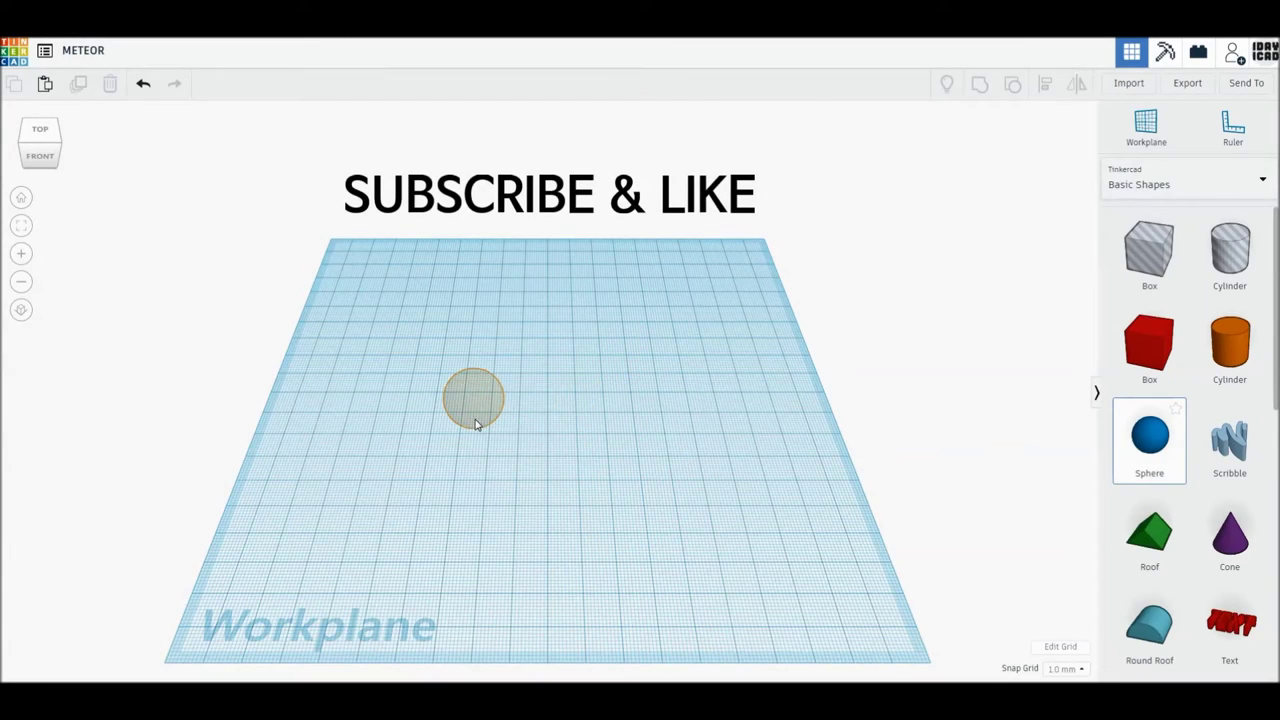
# Step: Place a sphere smoothed to 24 steps, then drop a Scribble shape beside it
pyautogui.click(476, 421)
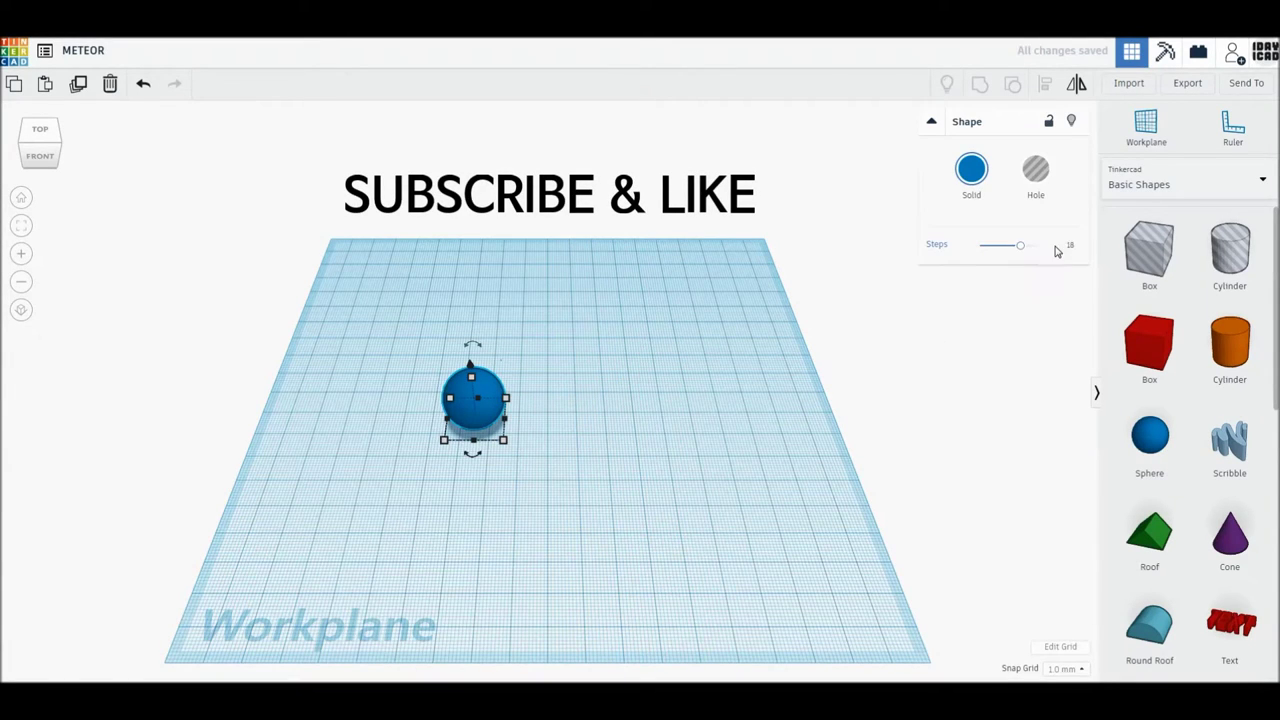
pyautogui.moveTo(1056, 251); pyautogui.dragTo(1077, 251)
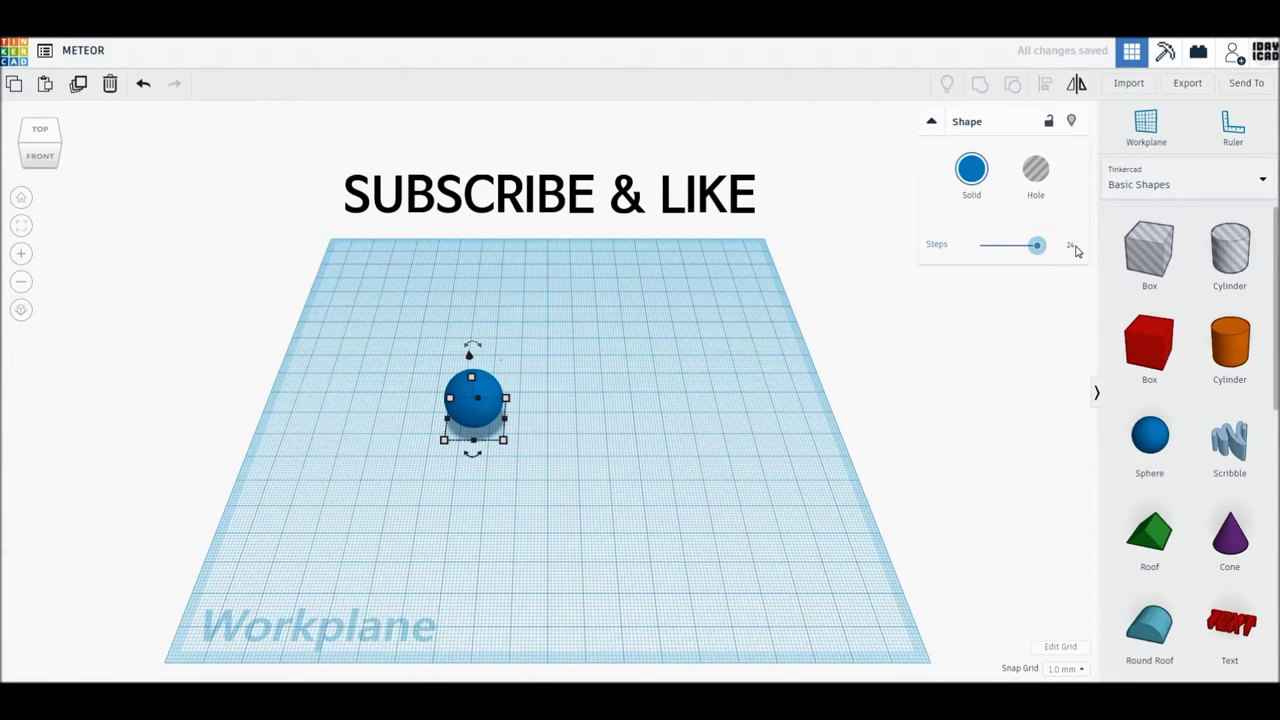
pyautogui.click(1229, 440)
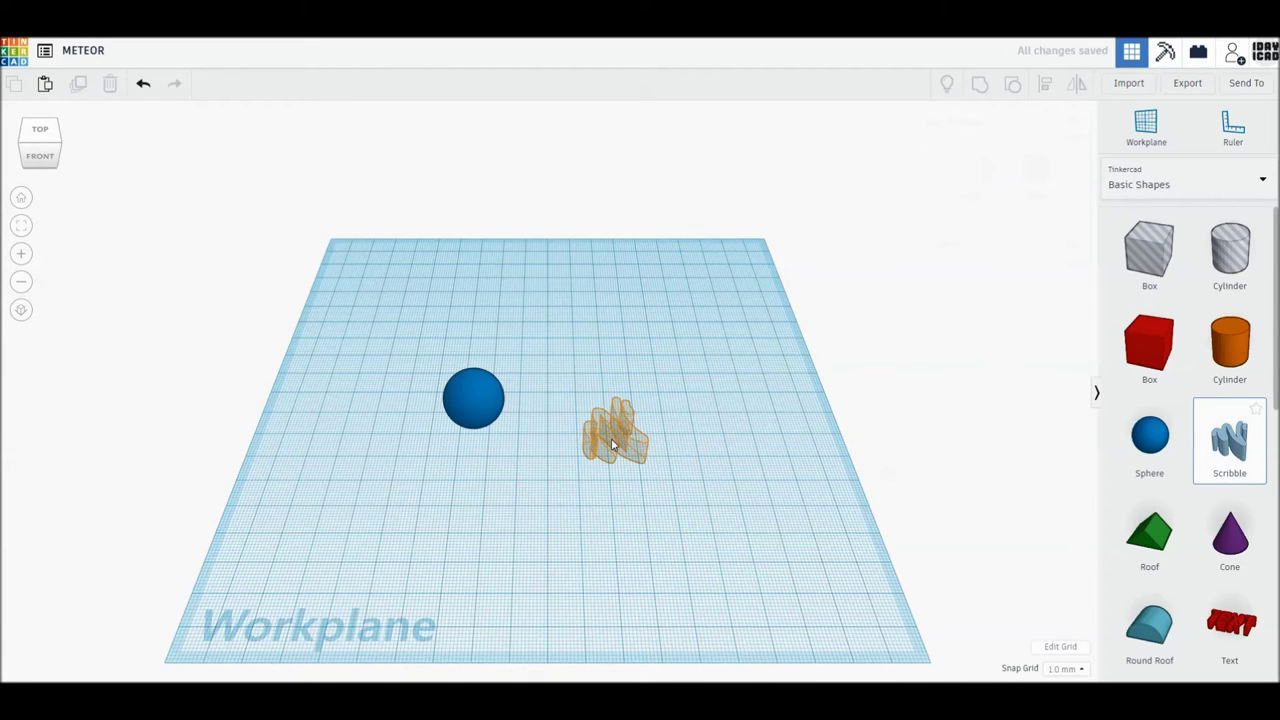
pyautogui.click(611, 438)
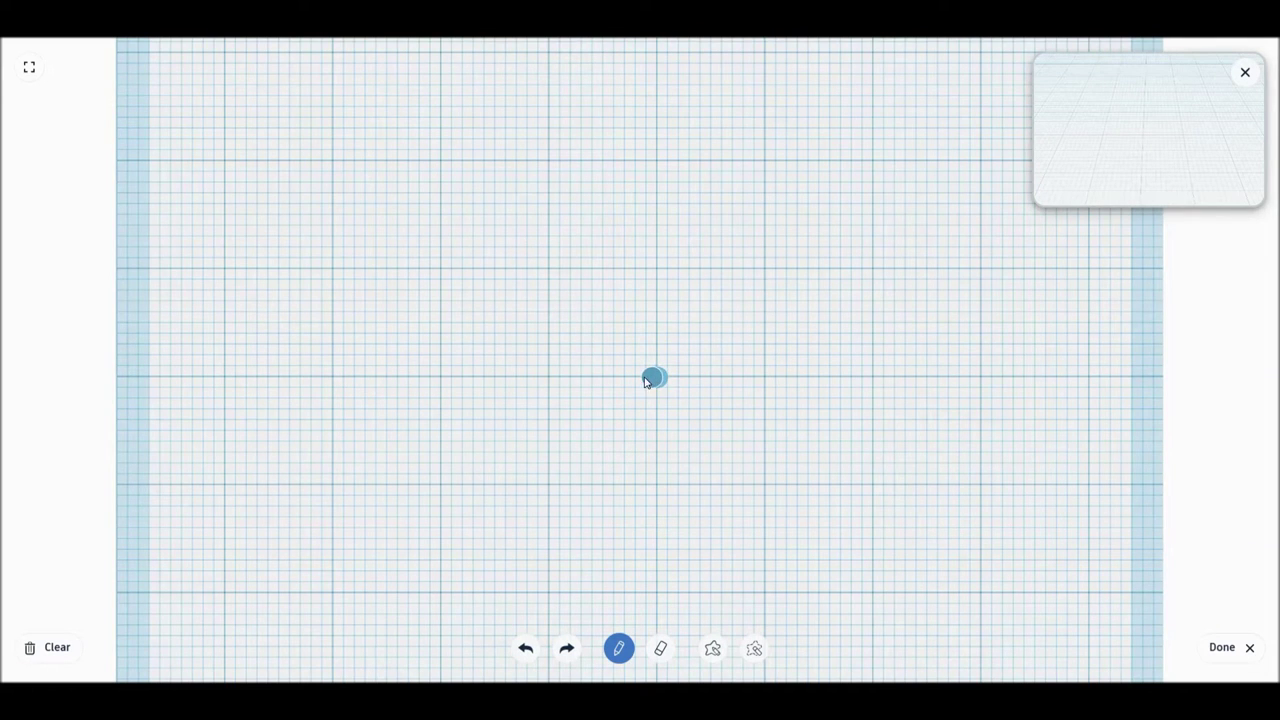
# Step: Draw a round circle for the flame's body and fill it in
pyautogui.moveTo(590, 401)
pyautogui.mouseDown()
pyautogui.moveTo(626, 589)
pyautogui.moveTo(711, 395)
pyautogui.mouseUp()
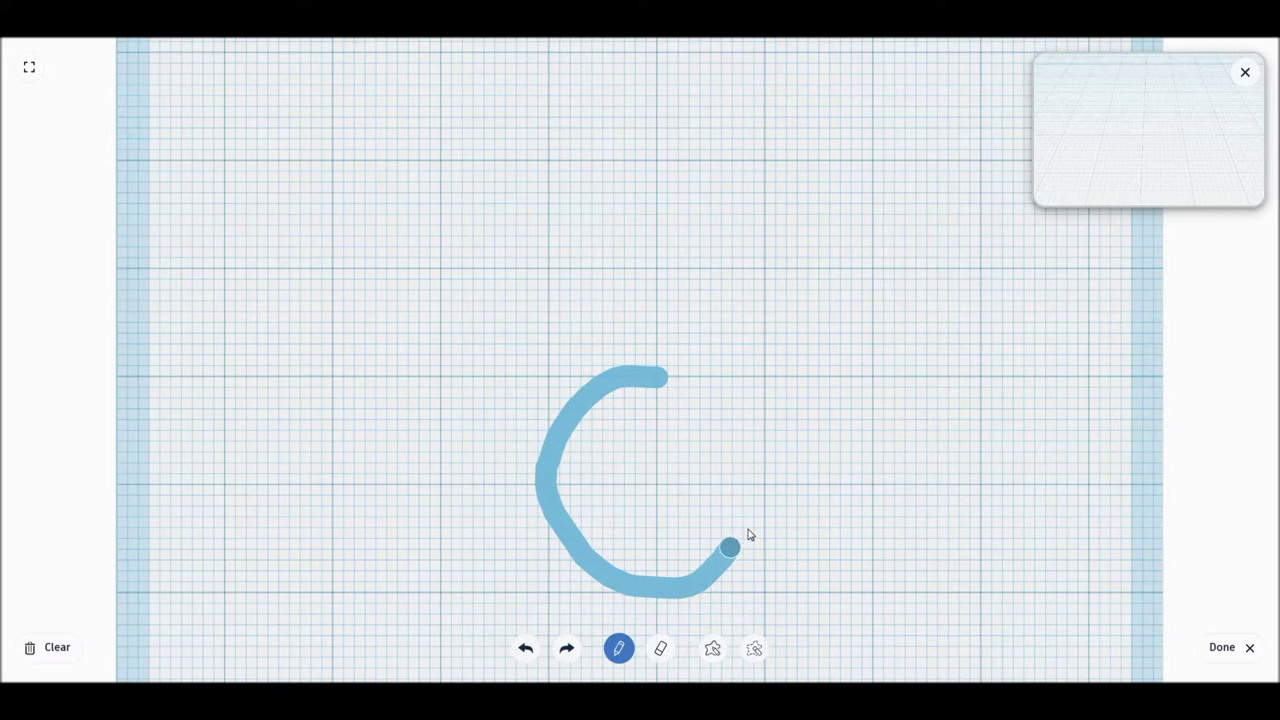
pyautogui.moveTo(711, 395)
pyautogui.mouseDown()
pyautogui.moveTo(648, 375)
pyautogui.moveTo(590, 427)
pyautogui.moveTo(569, 480)
pyautogui.moveTo(594, 534)
pyautogui.moveTo(646, 574)
pyautogui.moveTo(737, 516)
pyautogui.moveTo(746, 449)
pyautogui.moveTo(671, 397)
pyautogui.moveTo(622, 405)
pyautogui.moveTo(605, 510)
pyautogui.moveTo(720, 500)
pyautogui.moveTo(625, 412)
pyautogui.moveTo(632, 446)
pyautogui.moveTo(610, 500)
pyautogui.moveTo(651, 523)
pyautogui.moveTo(663, 451)
pyautogui.moveTo(644, 519)
pyautogui.moveTo(690, 505)
pyautogui.moveTo(698, 530)
pyautogui.moveTo(700, 470)
pyautogui.moveTo(600, 480)
pyautogui.moveTo(631, 514)
pyautogui.moveTo(583, 526)
pyautogui.moveTo(666, 529)
pyautogui.moveTo(654, 563)
pyautogui.moveTo(686, 504)
pyautogui.moveTo(636, 492)
pyautogui.moveTo(673, 430)
pyautogui.mouseUp()
pyautogui.moveTo(649, 480); pyautogui.dragTo(675, 470)
pyautogui.moveTo(683, 556)
pyautogui.mouseDown()
pyautogui.moveTo(700, 551)
pyautogui.moveTo(723, 471)
pyautogui.moveTo(711, 510)
pyautogui.mouseUp()
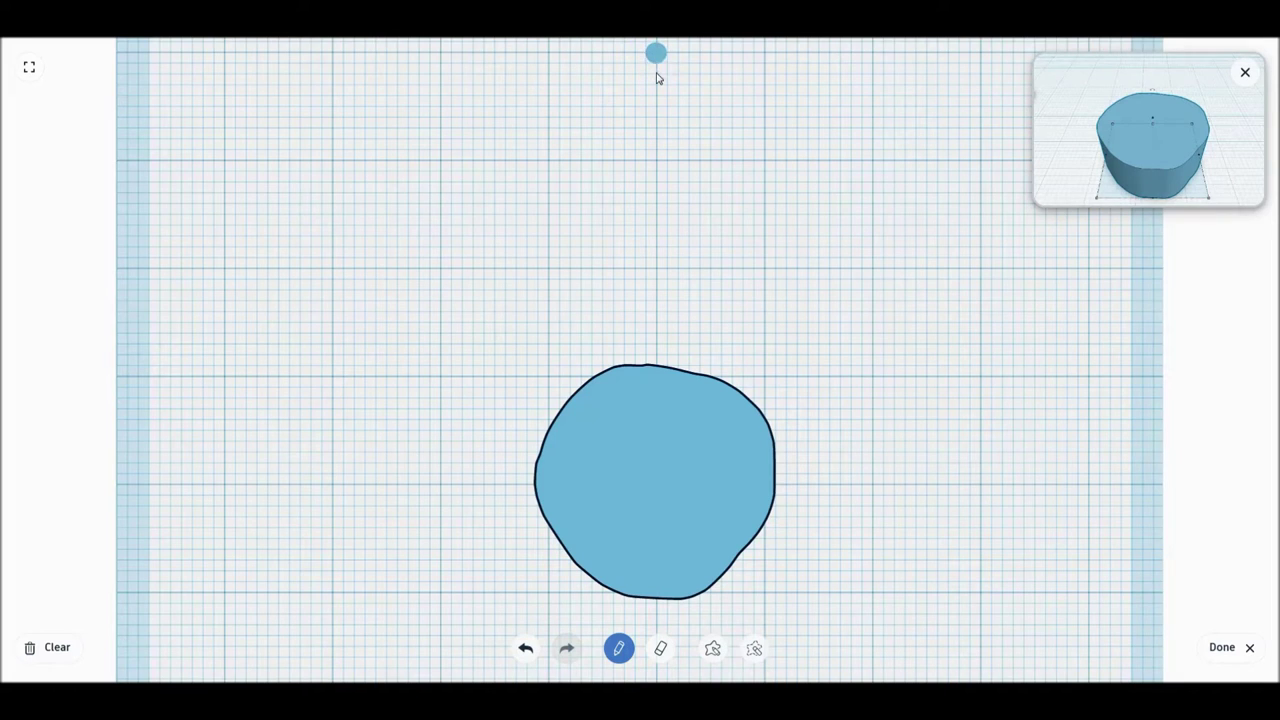
# Step: Draw a tall thin spire rising from the top of the circle
pyautogui.moveTo(655, 112); pyautogui.dragTo(649, 198)
pyautogui.moveTo(647, 346); pyautogui.dragTo(648, 430)
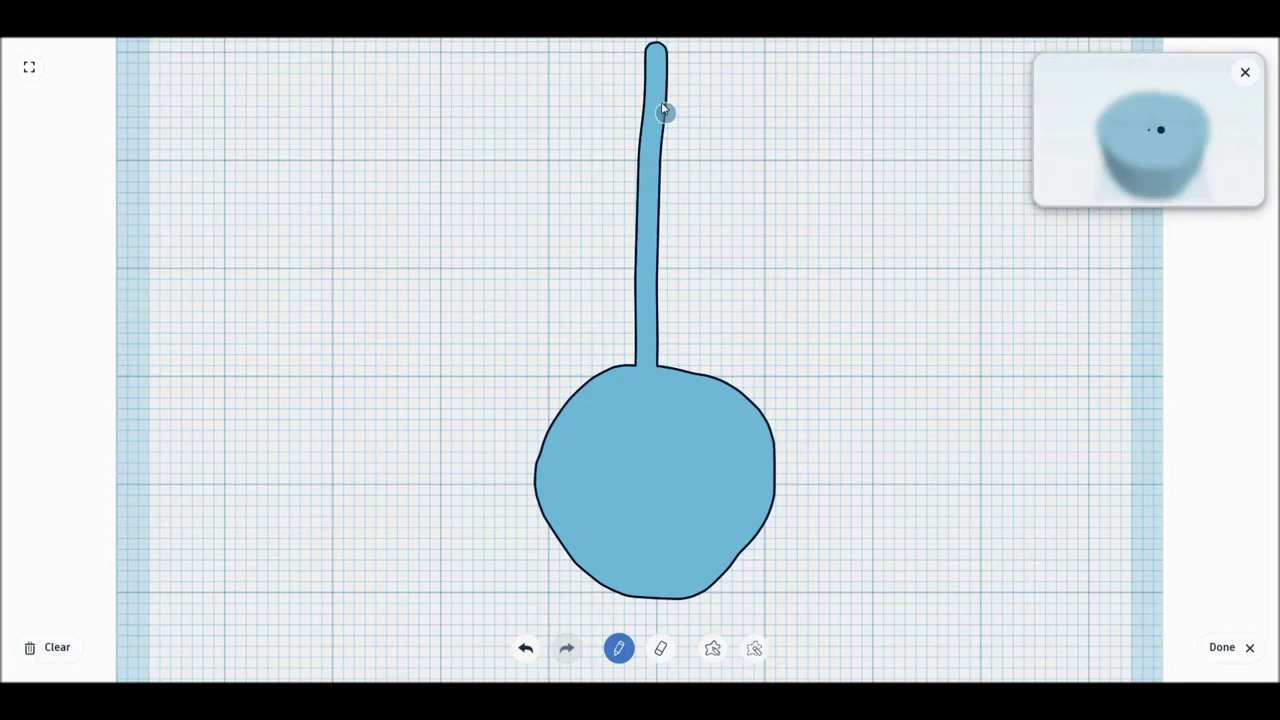
pyautogui.moveTo(660, 134); pyautogui.dragTo(672, 406)
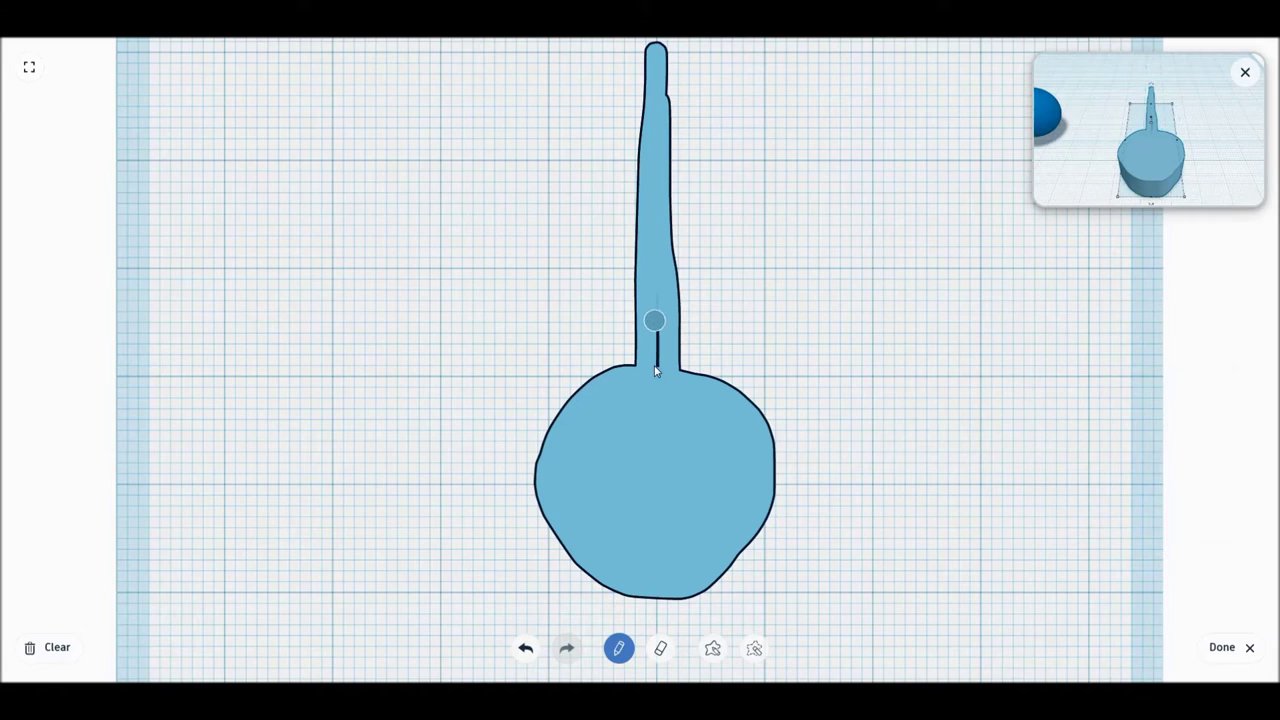
pyautogui.moveTo(648, 364)
pyautogui.mouseDown()
pyautogui.moveTo(648, 314)
pyautogui.moveTo(630, 425)
pyautogui.mouseUp()
pyautogui.moveTo(617, 300); pyautogui.dragTo(616, 412)
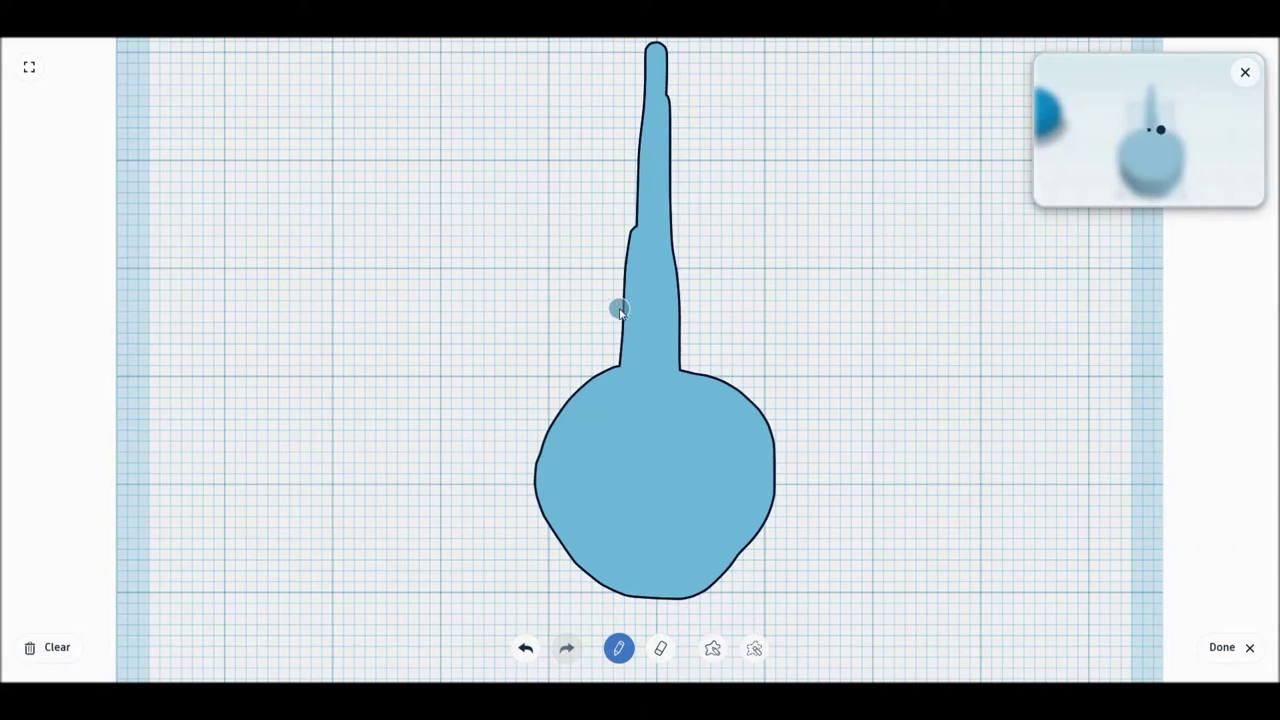
# Step: Sketch finger-like flame tongues around the right, lower-left and left sides
pyautogui.moveTo(678, 316); pyautogui.dragTo(688, 398)
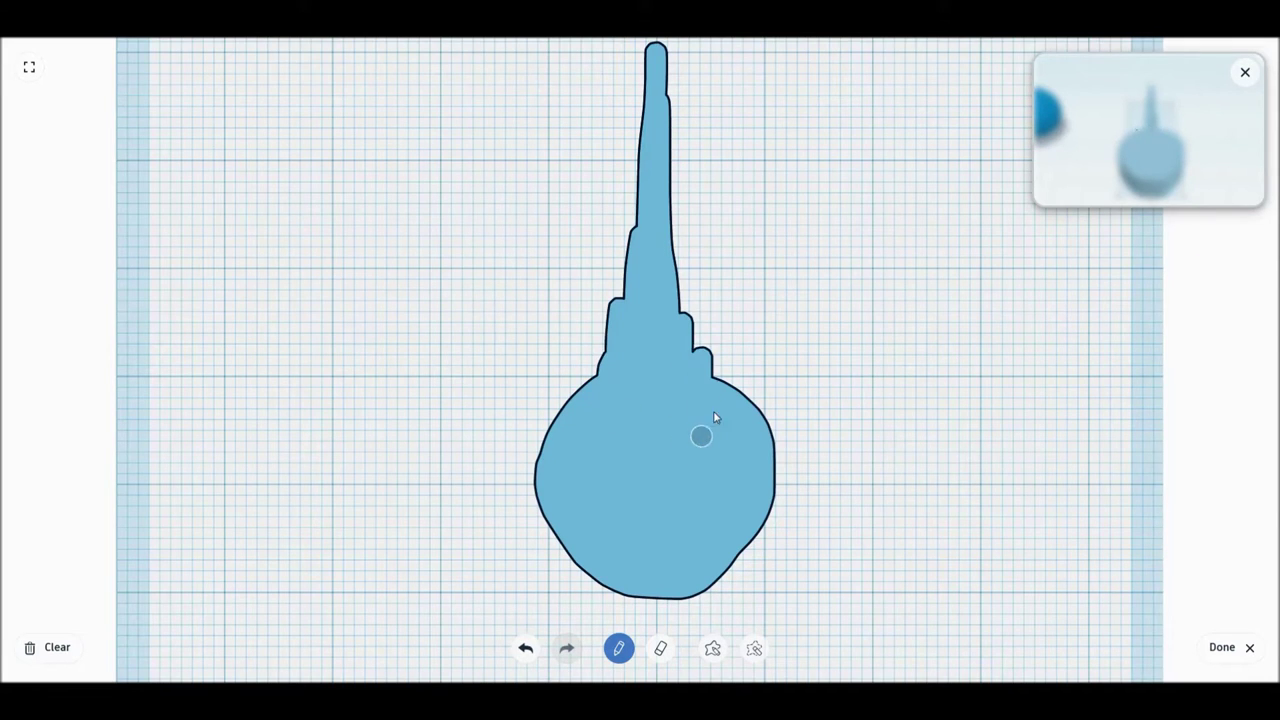
pyautogui.moveTo(705, 397)
pyautogui.mouseDown()
pyautogui.moveTo(710, 438)
pyautogui.moveTo(738, 362)
pyautogui.mouseUp()
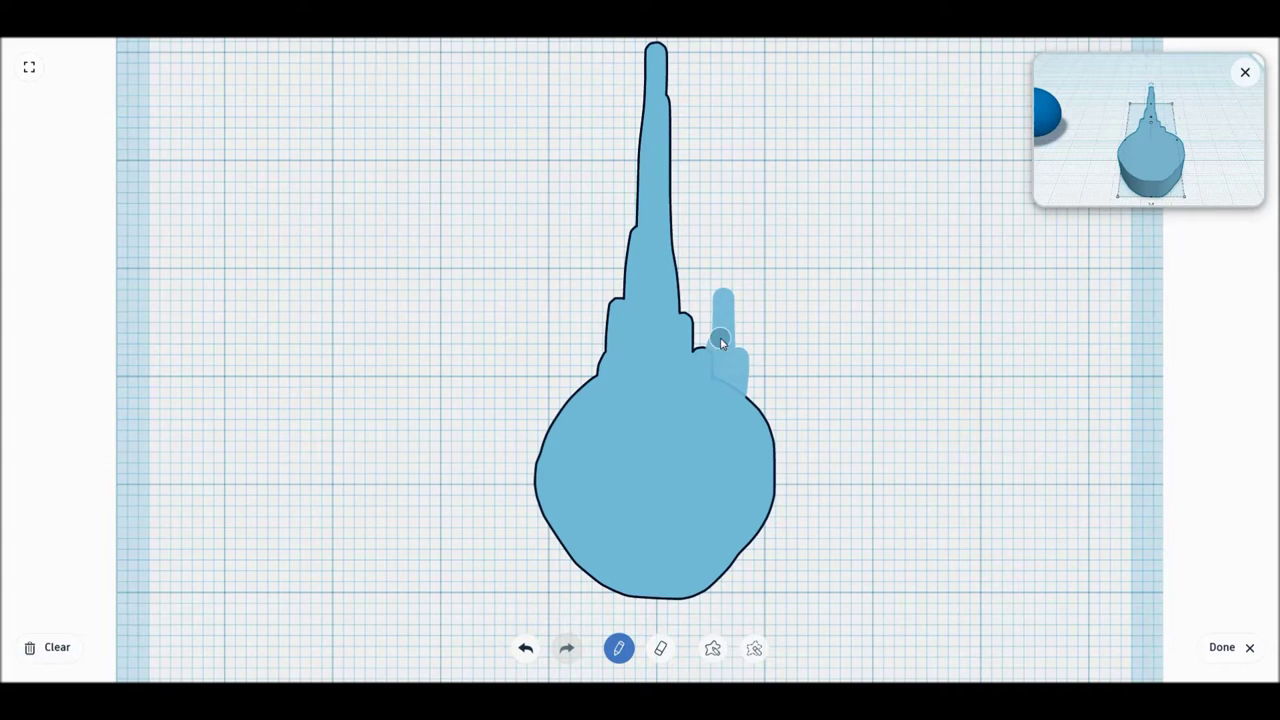
pyautogui.moveTo(769, 382)
pyautogui.mouseDown()
pyautogui.moveTo(771, 520)
pyautogui.moveTo(732, 570)
pyautogui.moveTo(692, 578)
pyautogui.moveTo(706, 591)
pyautogui.moveTo(770, 558)
pyautogui.mouseUp()
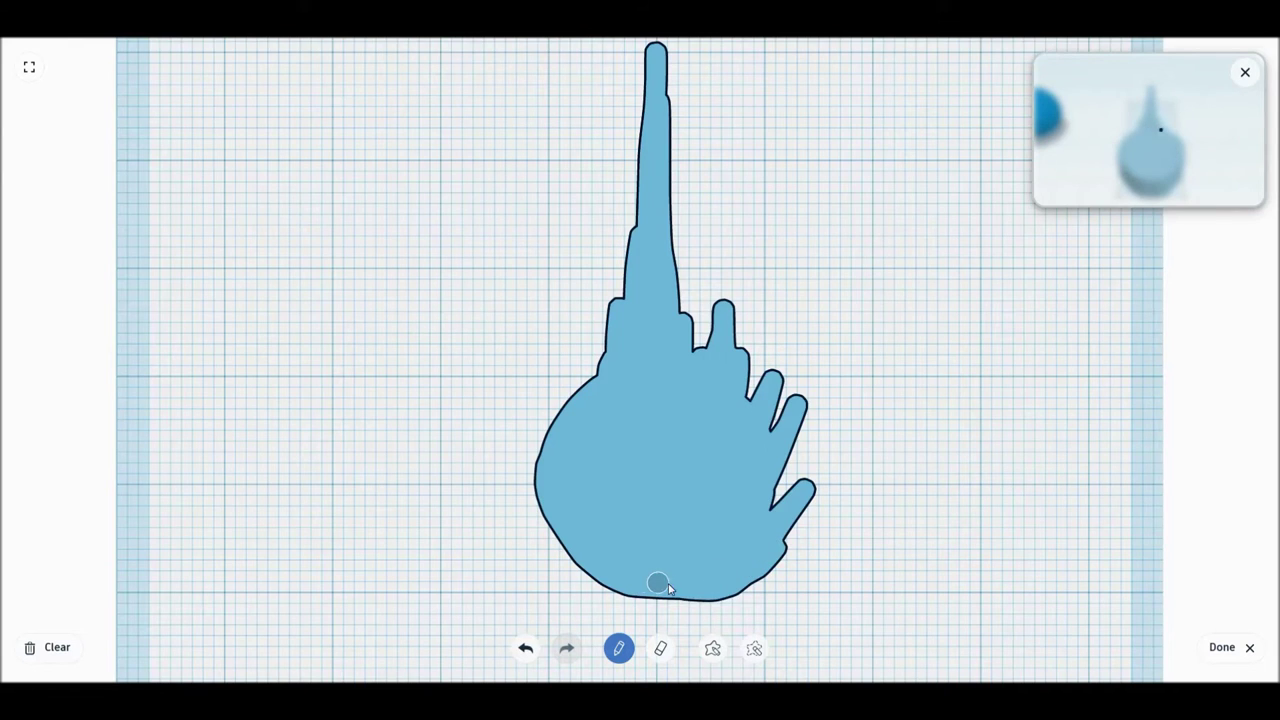
pyautogui.moveTo(625, 595); pyautogui.dragTo(537, 562)
pyautogui.moveTo(529, 503); pyautogui.dragTo(571, 543)
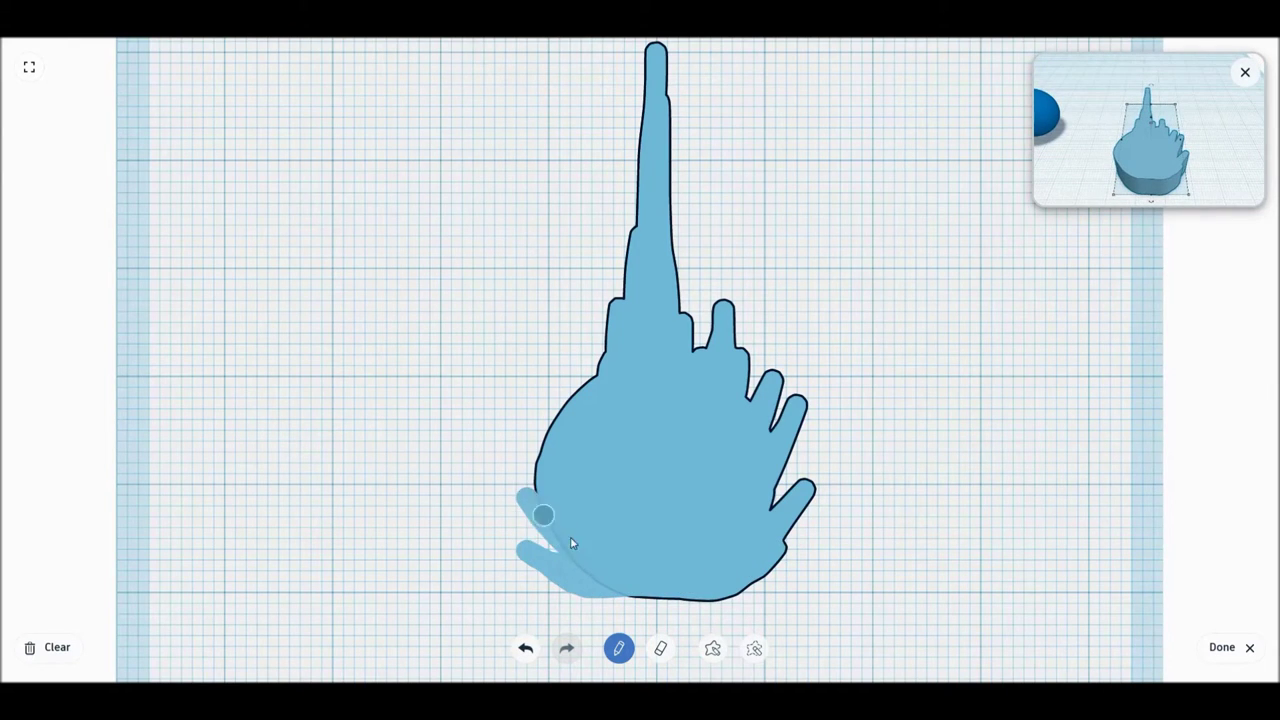
pyautogui.moveTo(537, 492)
pyautogui.mouseDown()
pyautogui.moveTo(520, 435)
pyautogui.moveTo(534, 449)
pyautogui.mouseUp()
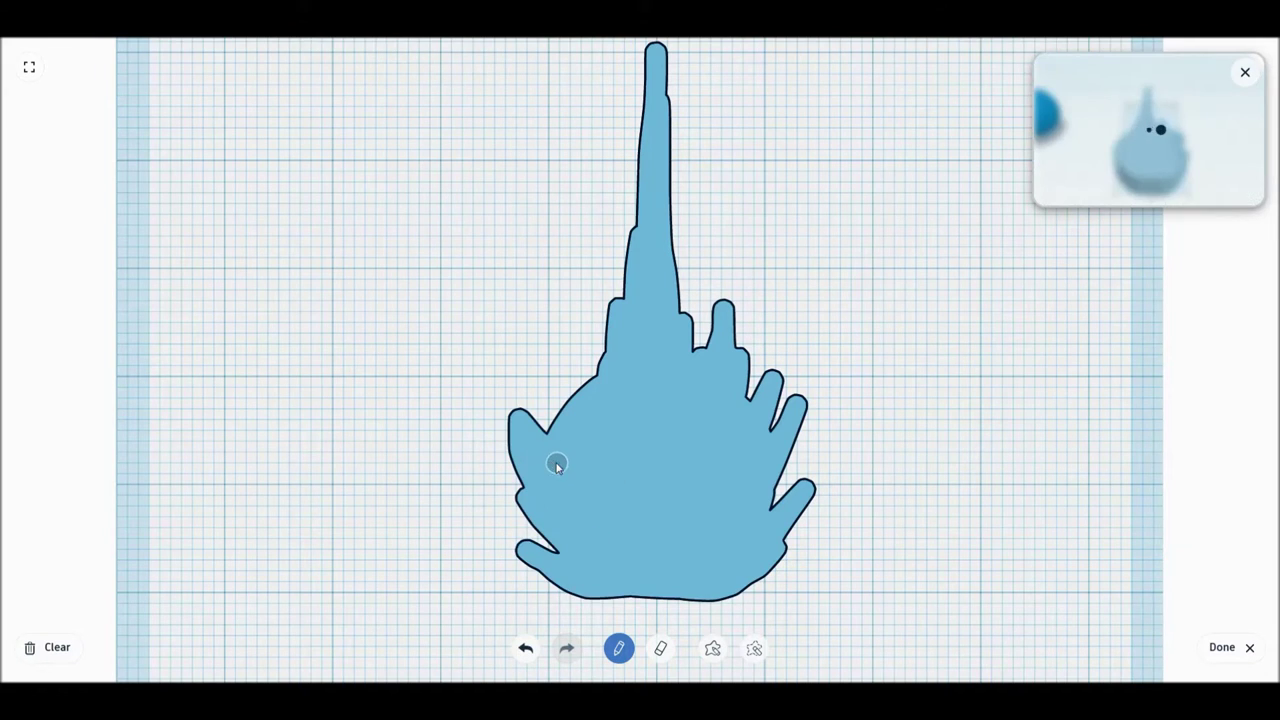
pyautogui.moveTo(560, 410); pyautogui.dragTo(572, 336)
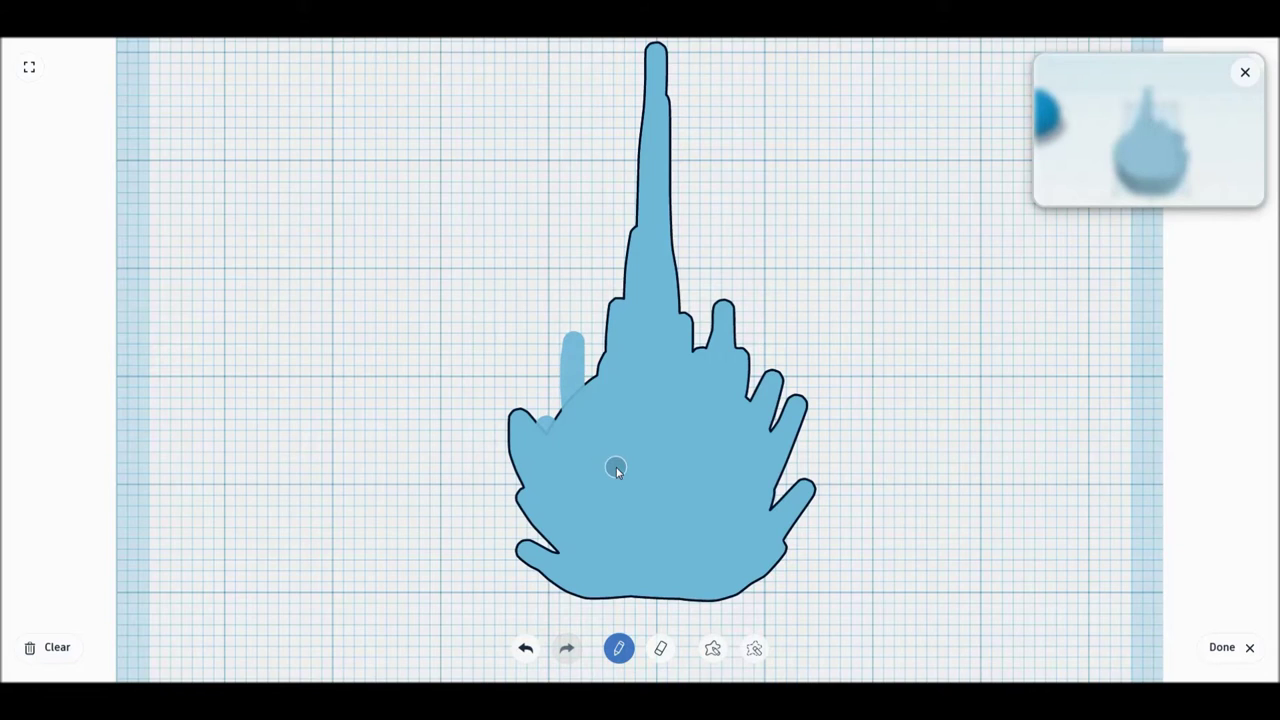
pyautogui.moveTo(587, 402); pyautogui.dragTo(604, 399)
pyautogui.click(660, 648)
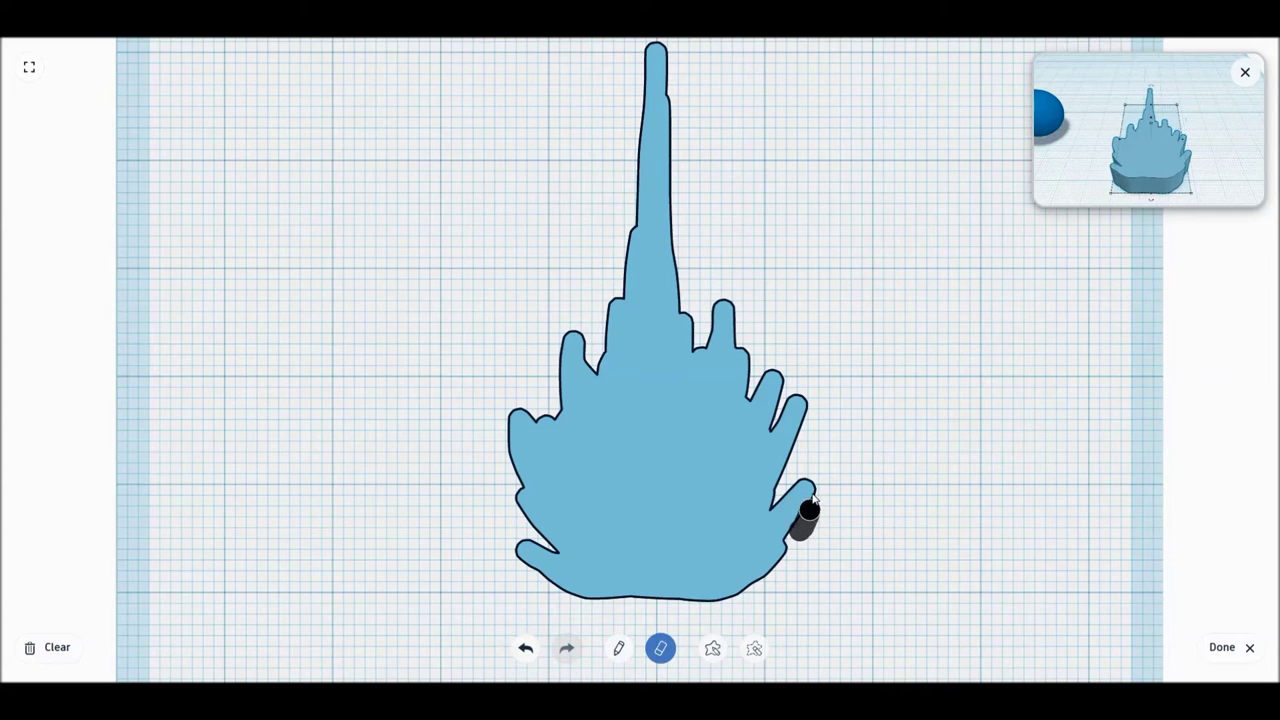
# Step: Erase along the right-side tongues to carve them into sharp spikes, undoing one bad cut
pyautogui.moveTo(812, 483); pyautogui.dragTo(811, 514)
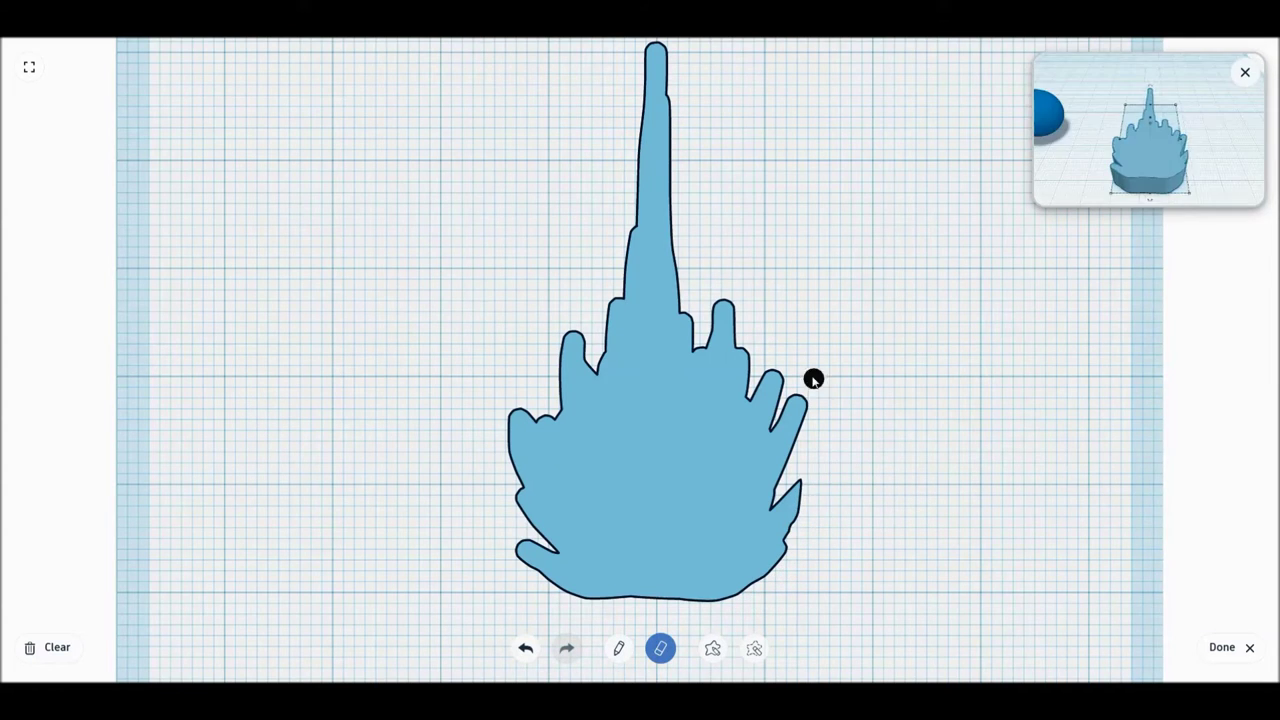
pyautogui.moveTo(793, 405)
pyautogui.mouseDown()
pyautogui.moveTo(779, 418)
pyautogui.moveTo(772, 372)
pyautogui.mouseUp()
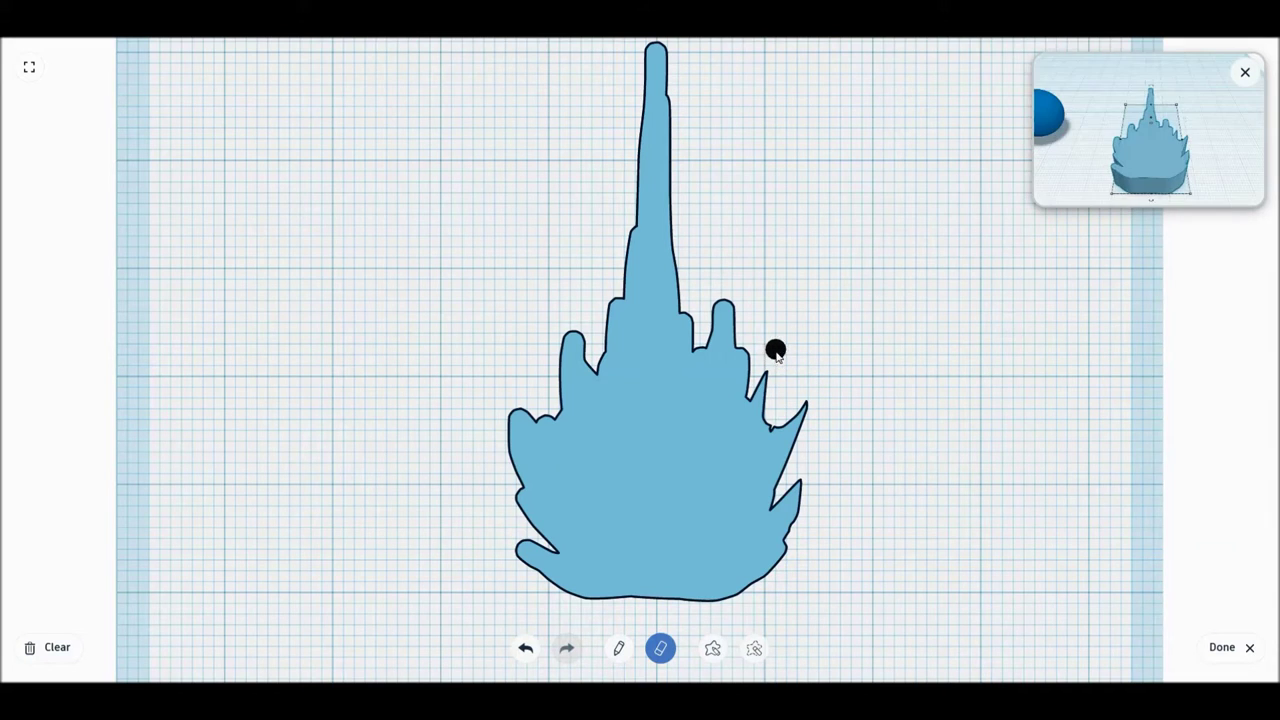
pyautogui.click(533, 650)
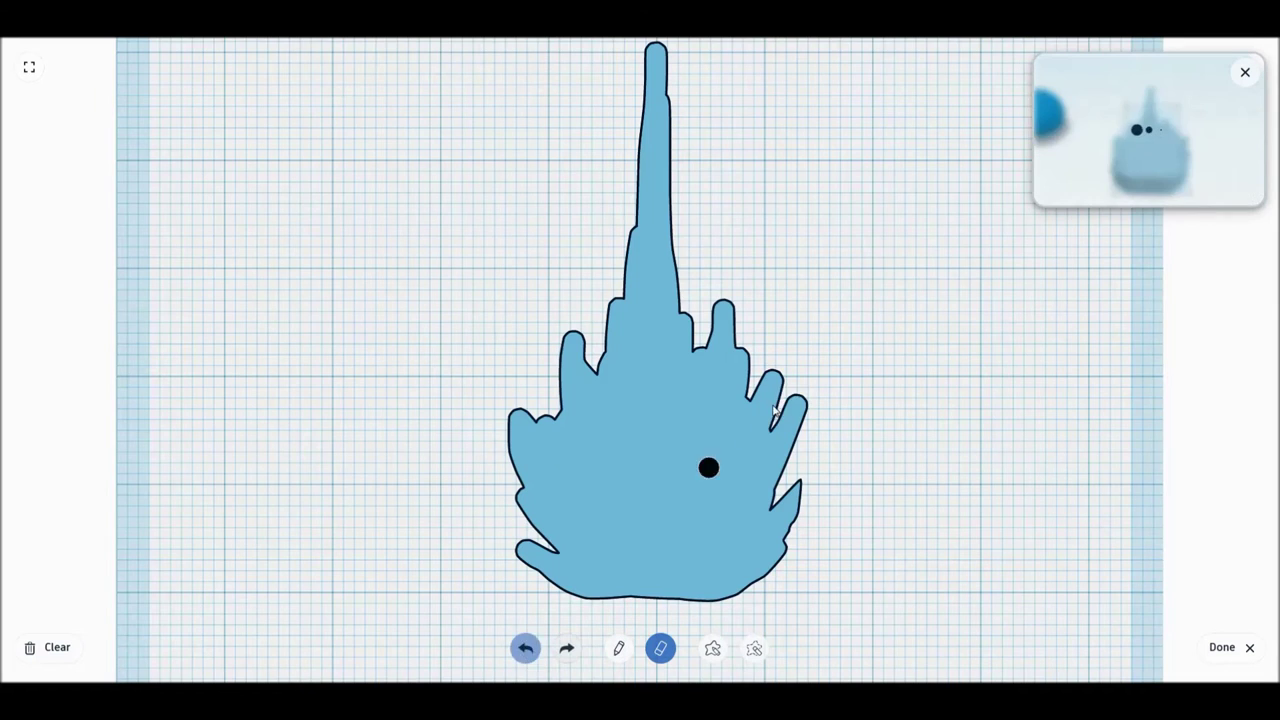
pyautogui.moveTo(805, 376); pyautogui.dragTo(797, 455)
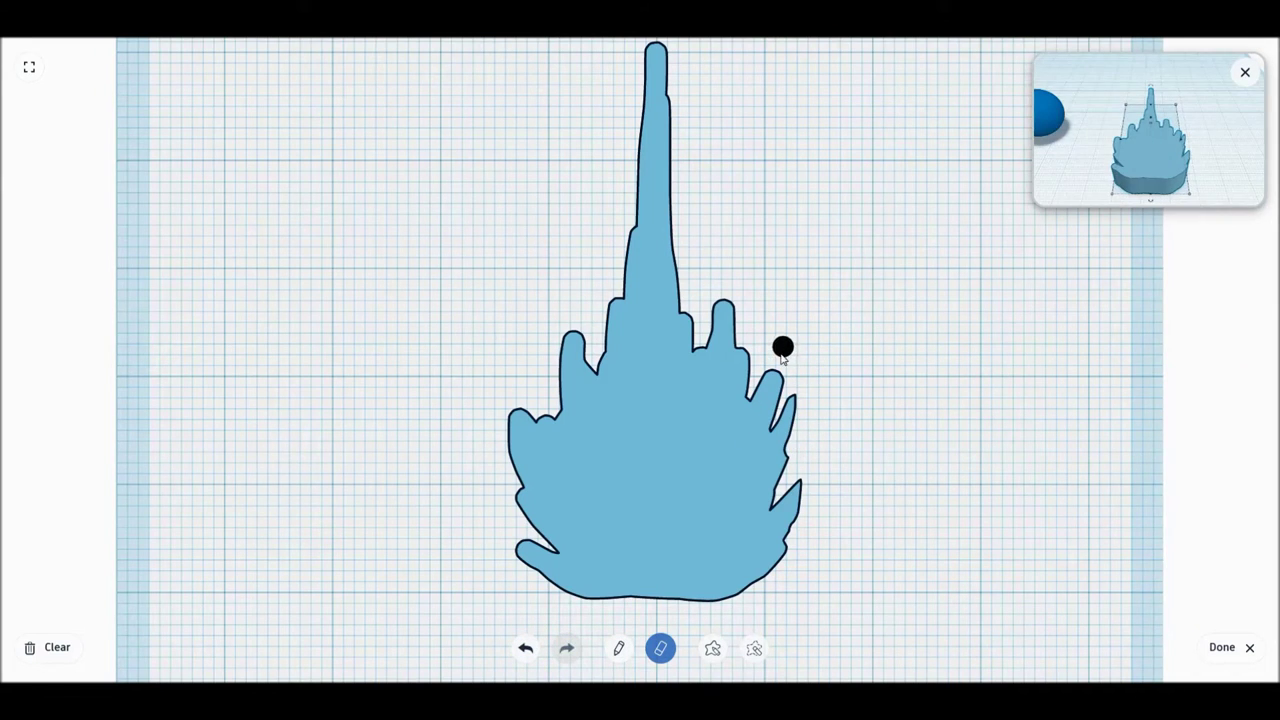
pyautogui.moveTo(760, 386); pyautogui.dragTo(765, 380)
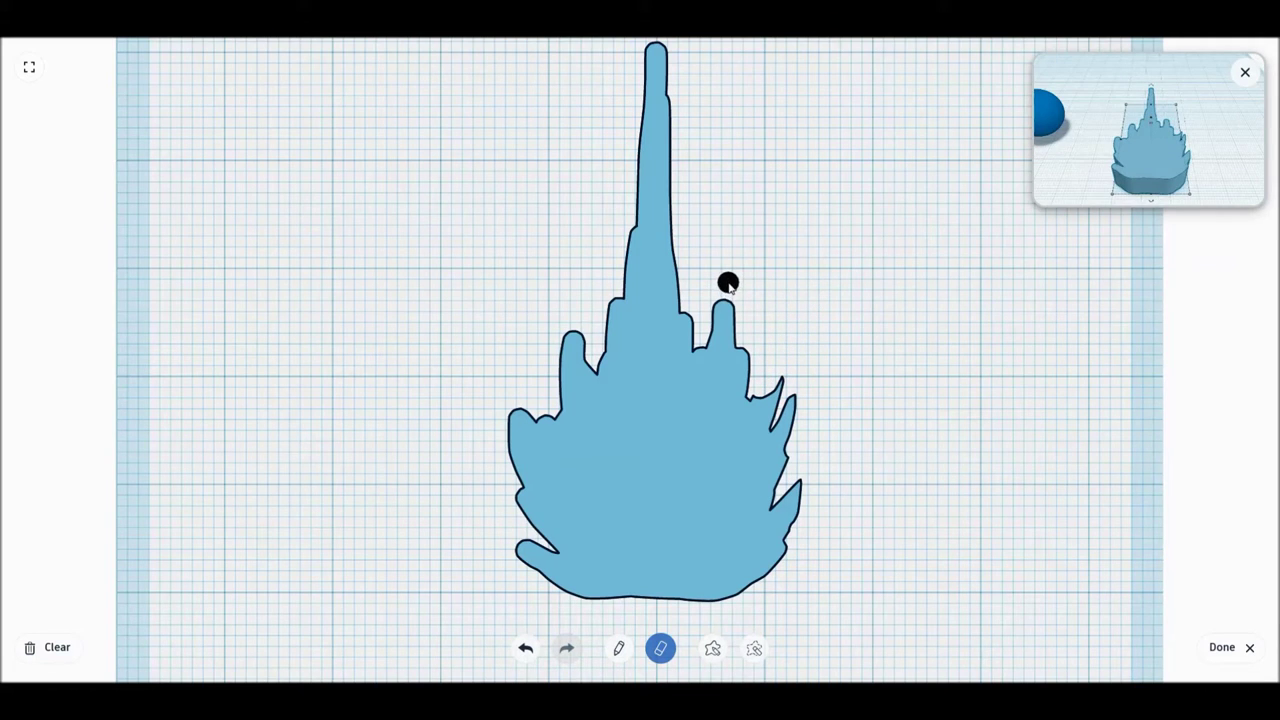
pyautogui.moveTo(738, 332); pyautogui.dragTo(750, 332)
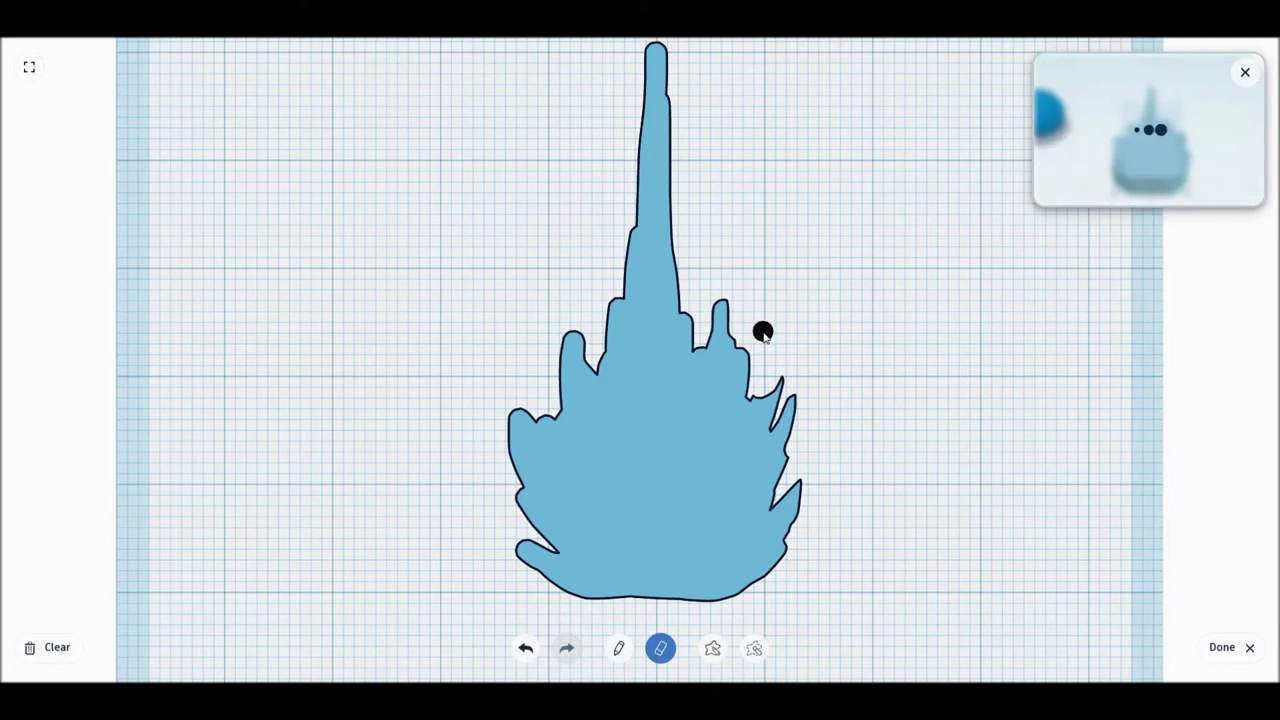
pyautogui.moveTo(722, 268)
pyautogui.mouseDown()
pyautogui.moveTo(714, 318)
pyautogui.moveTo(757, 345)
pyautogui.moveTo(750, 366)
pyautogui.mouseUp()
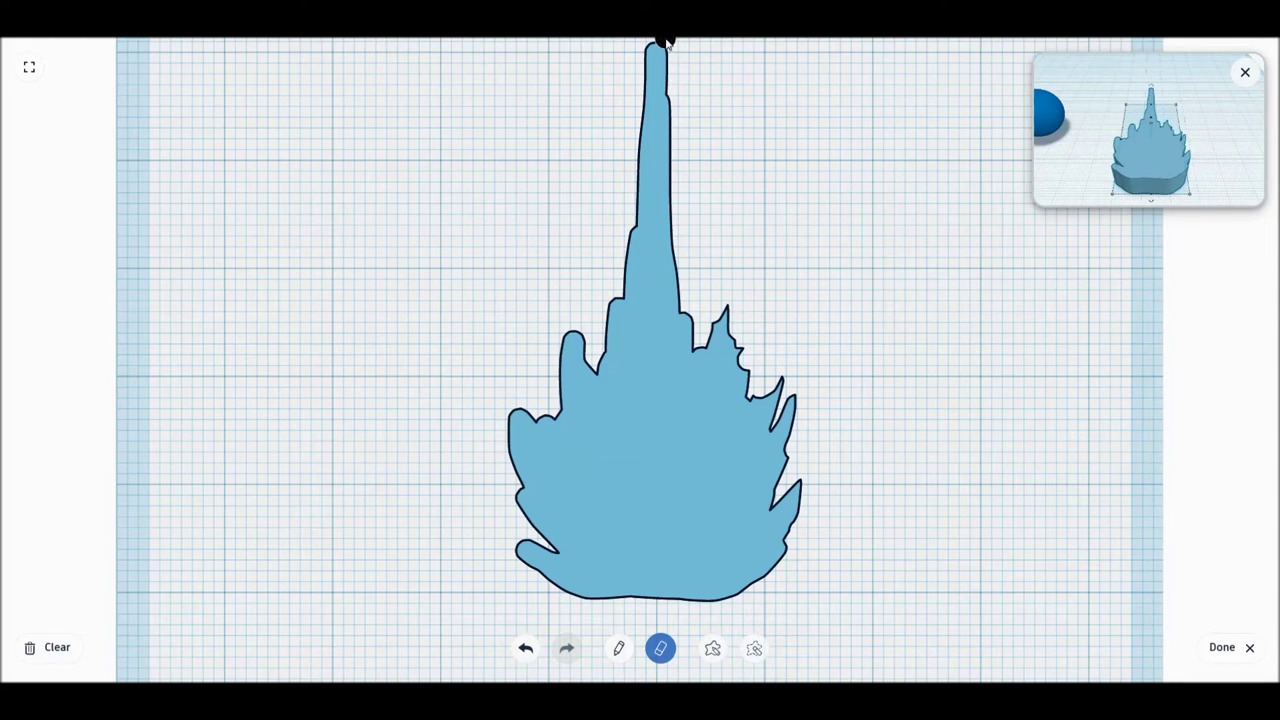
# Step: Thin and sharpen the spire tip and carve the left edges into pointed spikes
pyautogui.moveTo(668, 60); pyautogui.dragTo(700, 177)
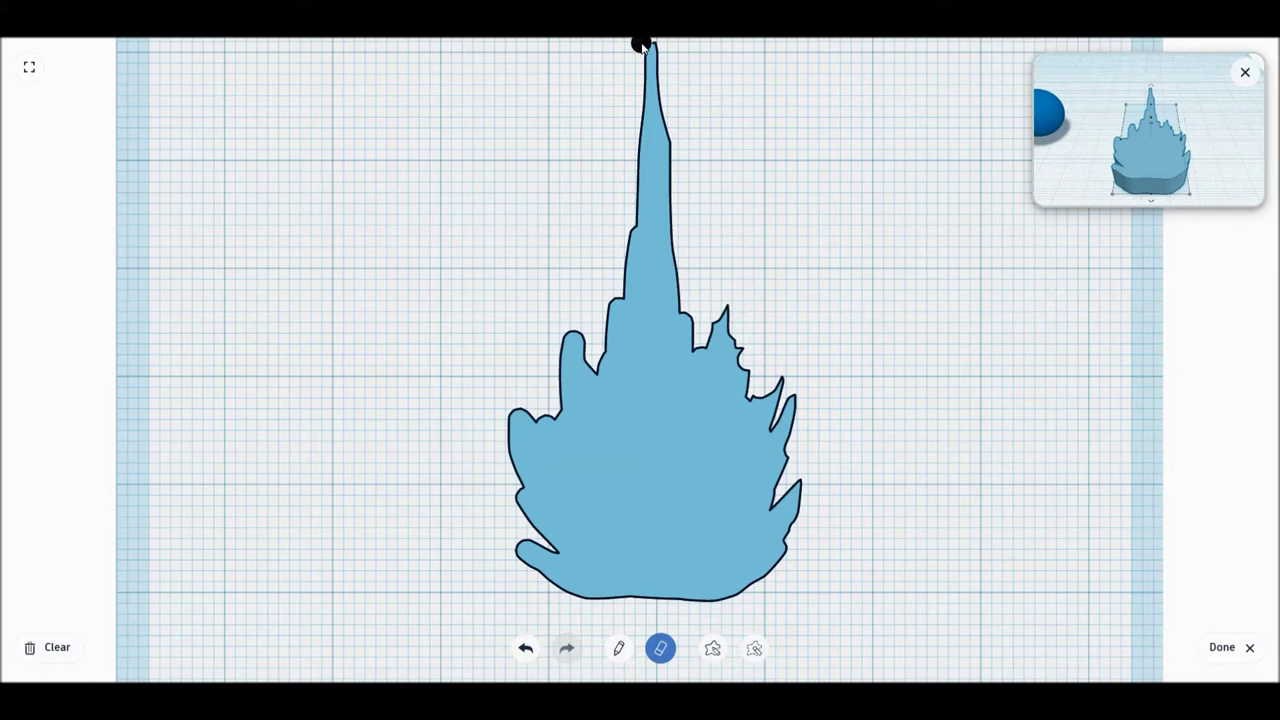
pyautogui.moveTo(640, 52); pyautogui.dragTo(638, 100)
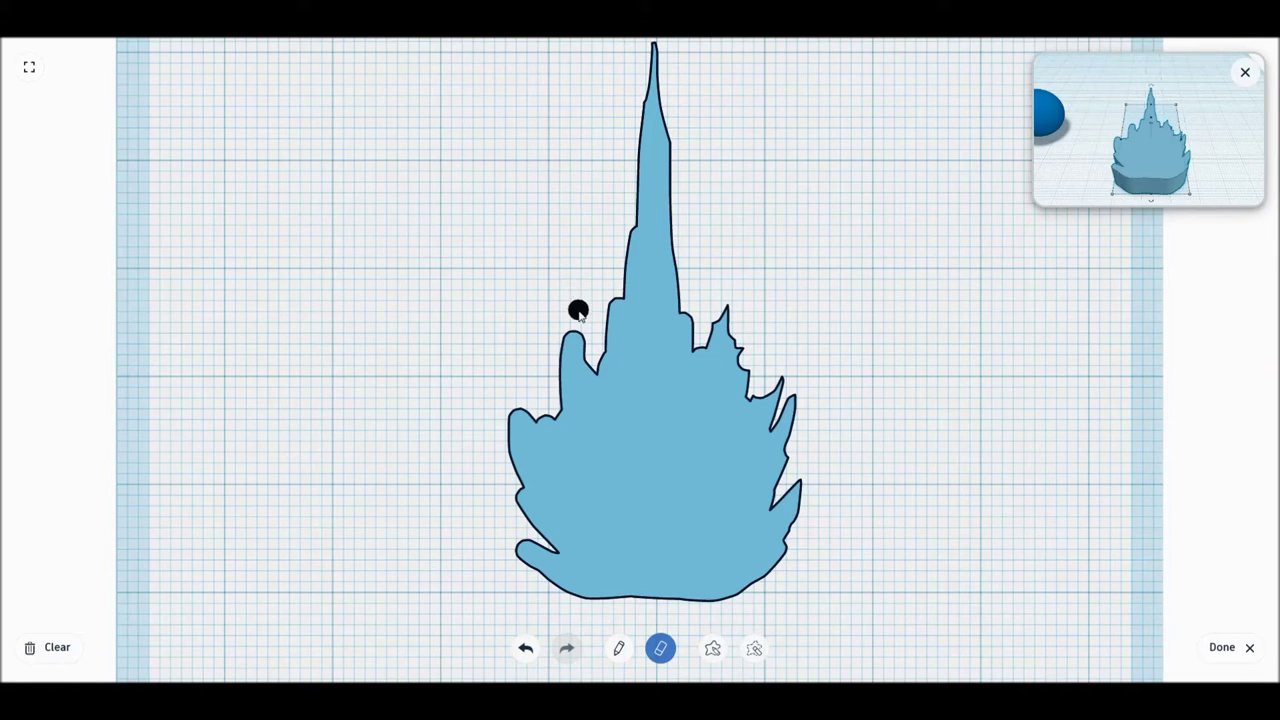
pyautogui.moveTo(586, 343); pyautogui.dragTo(588, 345)
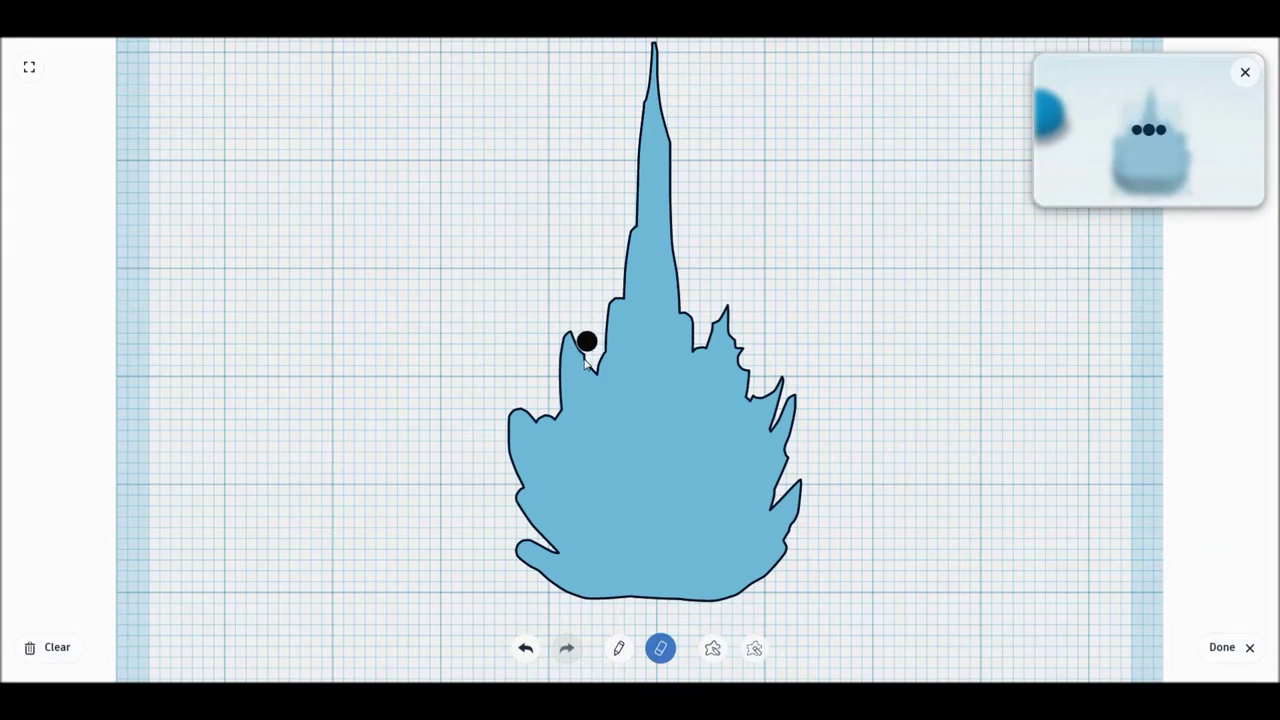
pyautogui.moveTo(517, 418); pyautogui.dragTo(514, 450)
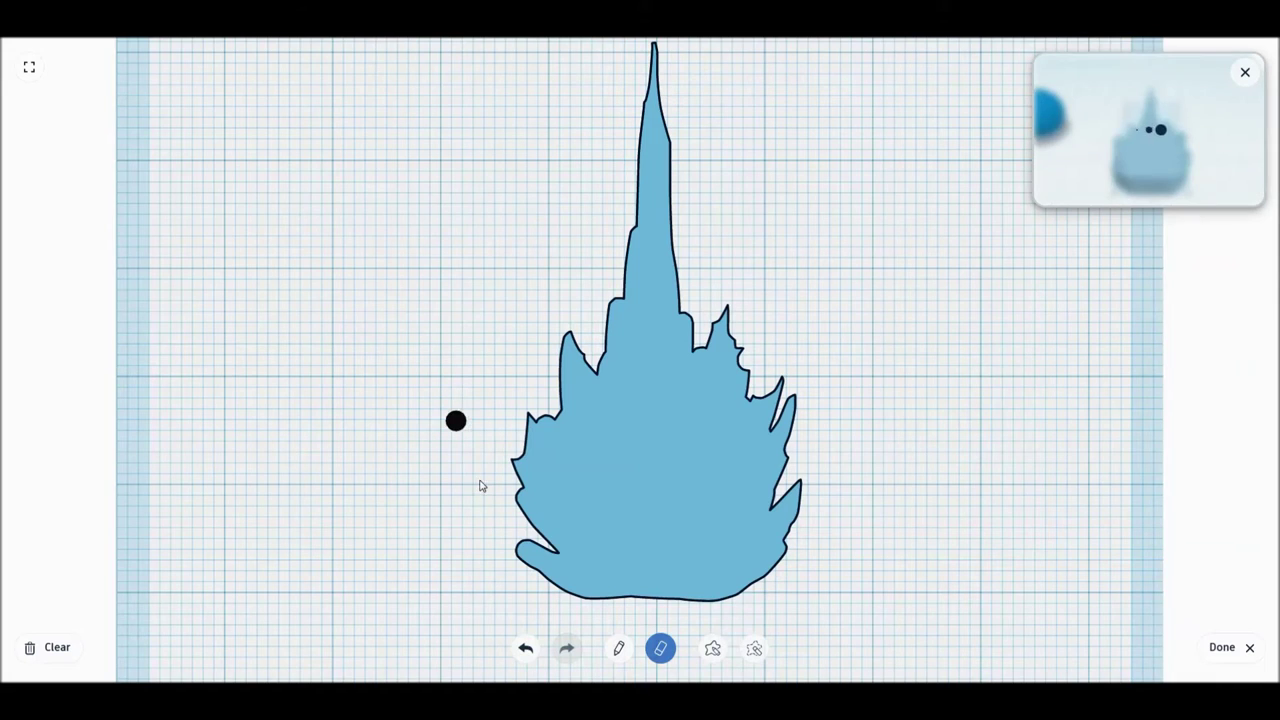
pyautogui.moveTo(498, 518)
pyautogui.mouseDown()
pyautogui.moveTo(502, 548)
pyautogui.moveTo(537, 588)
pyautogui.mouseUp()
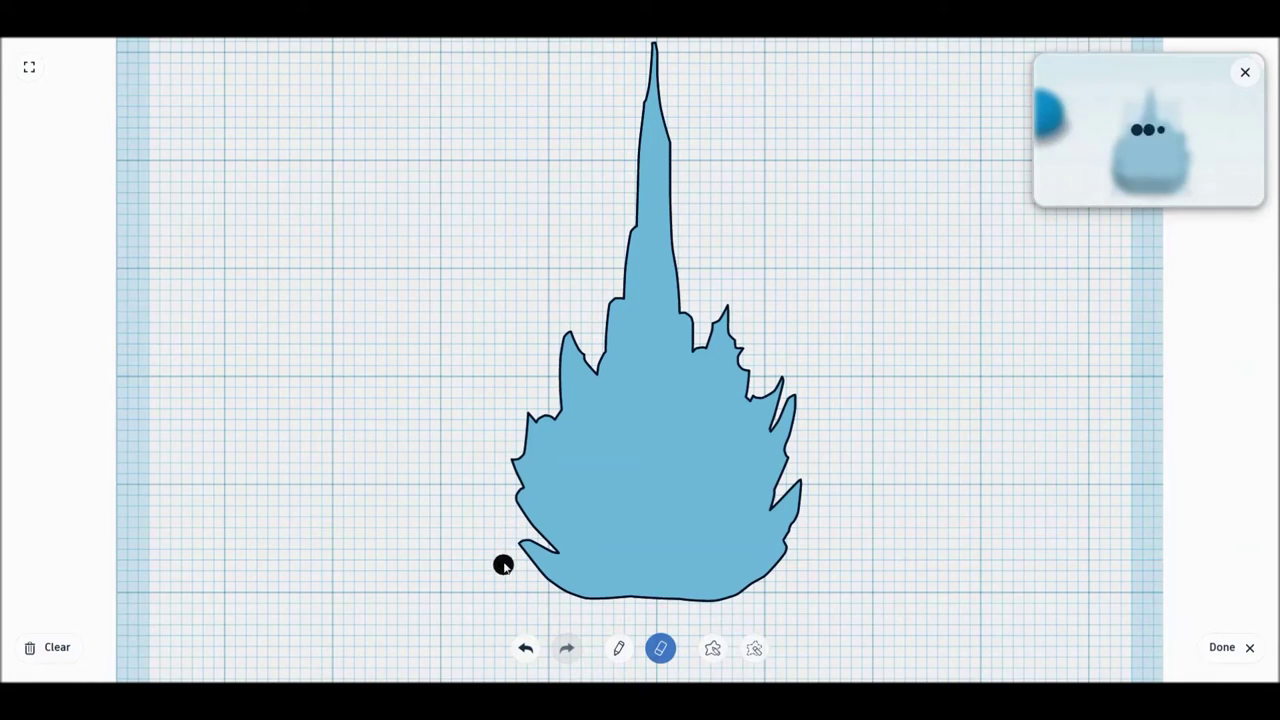
# Step: Draw two small flame flecks on either side of the spire
pyautogui.click(618, 648)
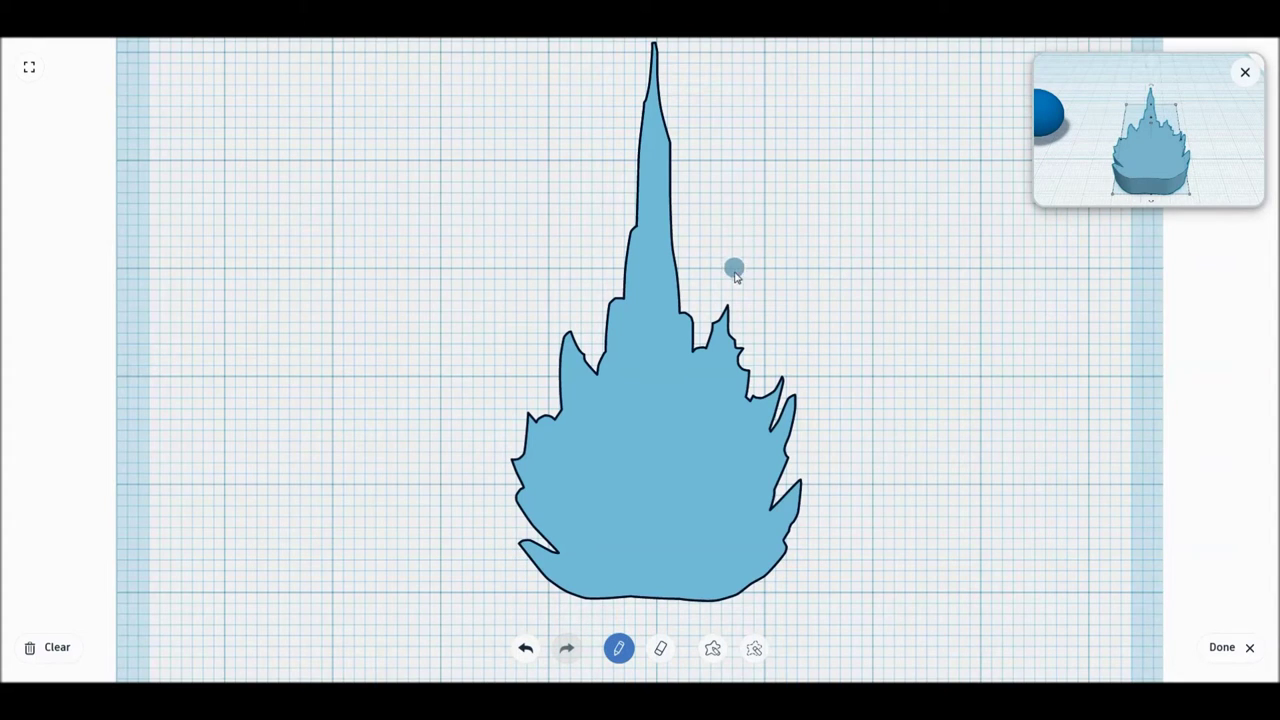
pyautogui.moveTo(733, 245); pyautogui.dragTo(733, 243)
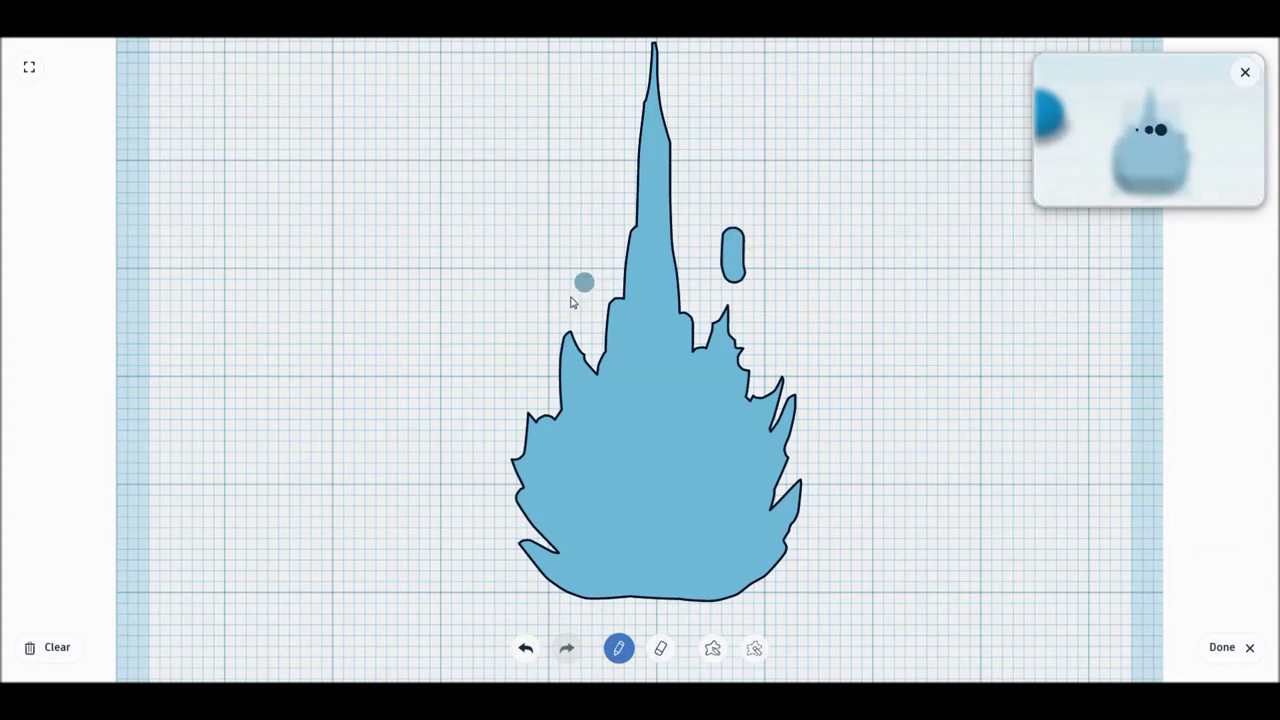
pyautogui.moveTo(558, 312); pyautogui.dragTo(561, 230)
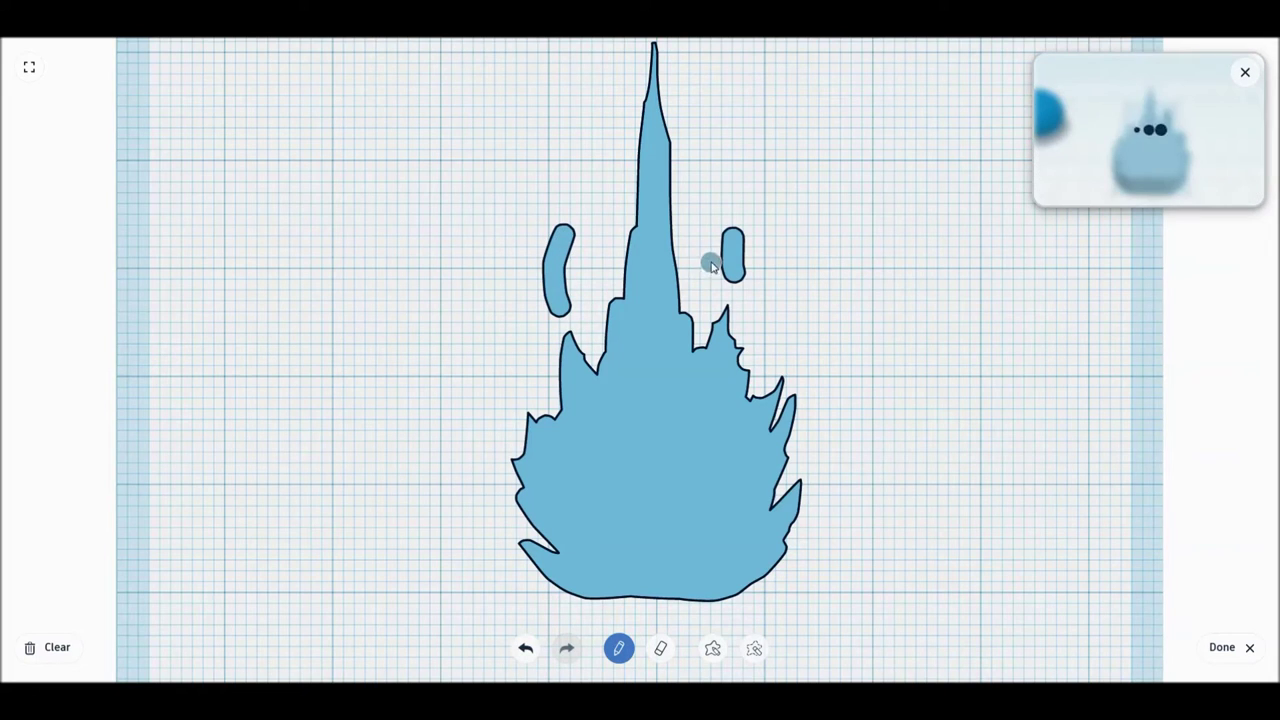
# Step: Erase the two small side flames into pointed slivers and finish the scribble
pyautogui.click(662, 649)
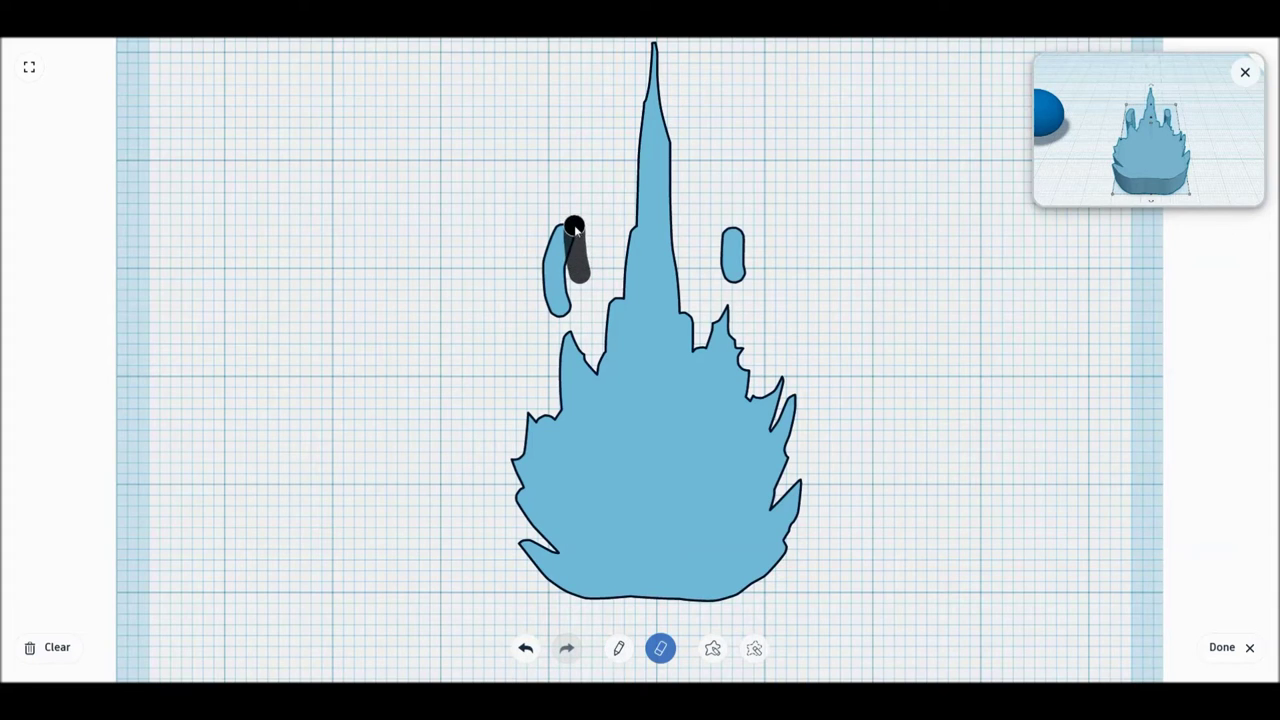
pyautogui.moveTo(575, 230); pyautogui.dragTo(577, 243)
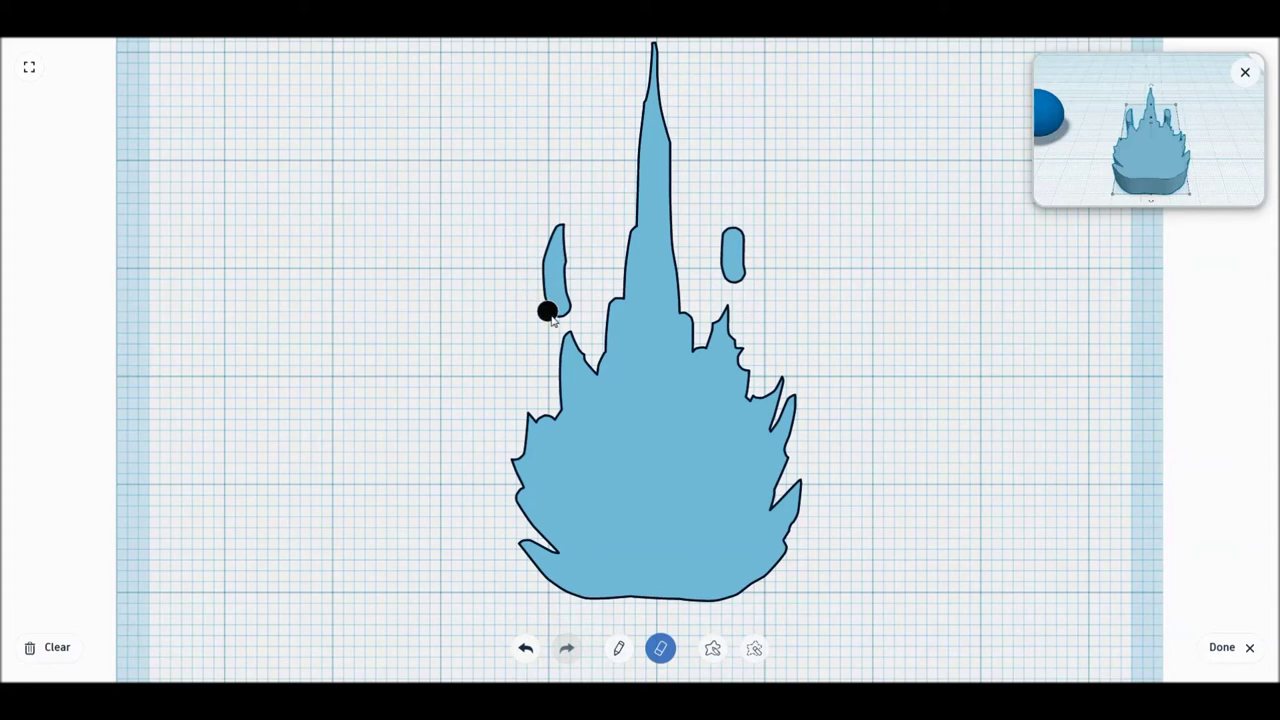
pyautogui.moveTo(553, 316); pyautogui.dragTo(530, 283)
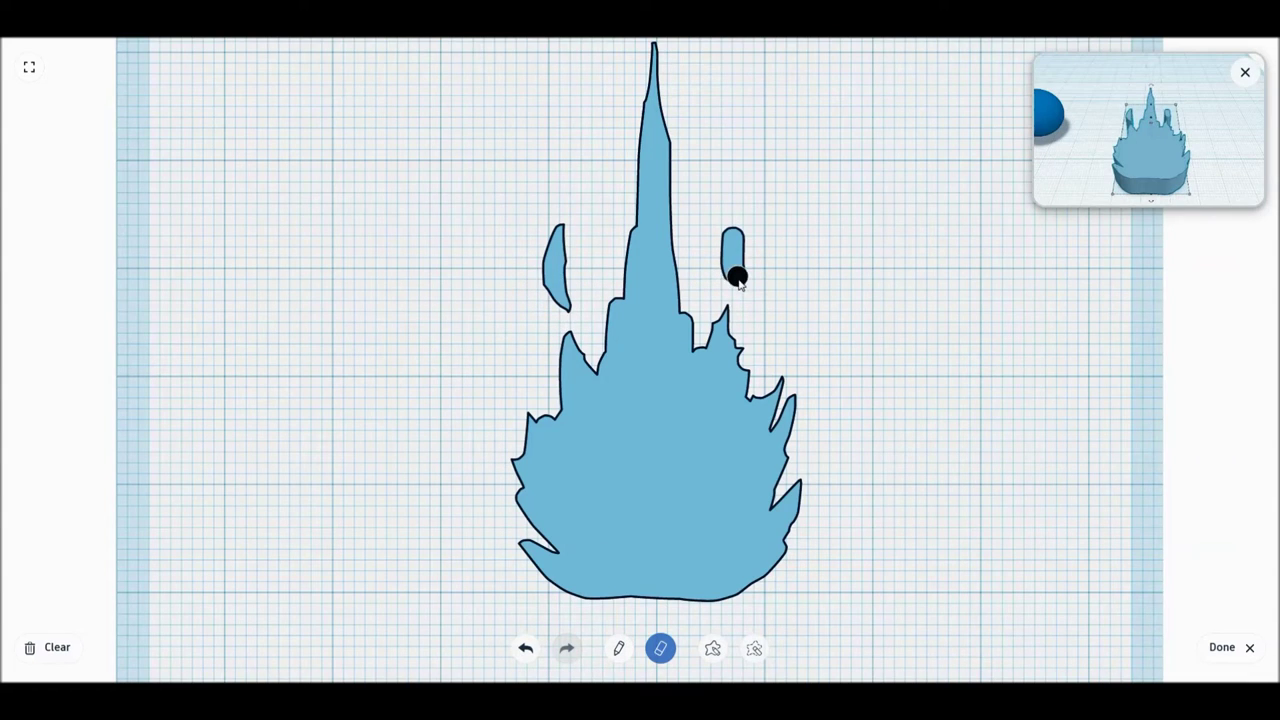
pyautogui.moveTo(737, 287); pyautogui.dragTo(748, 240)
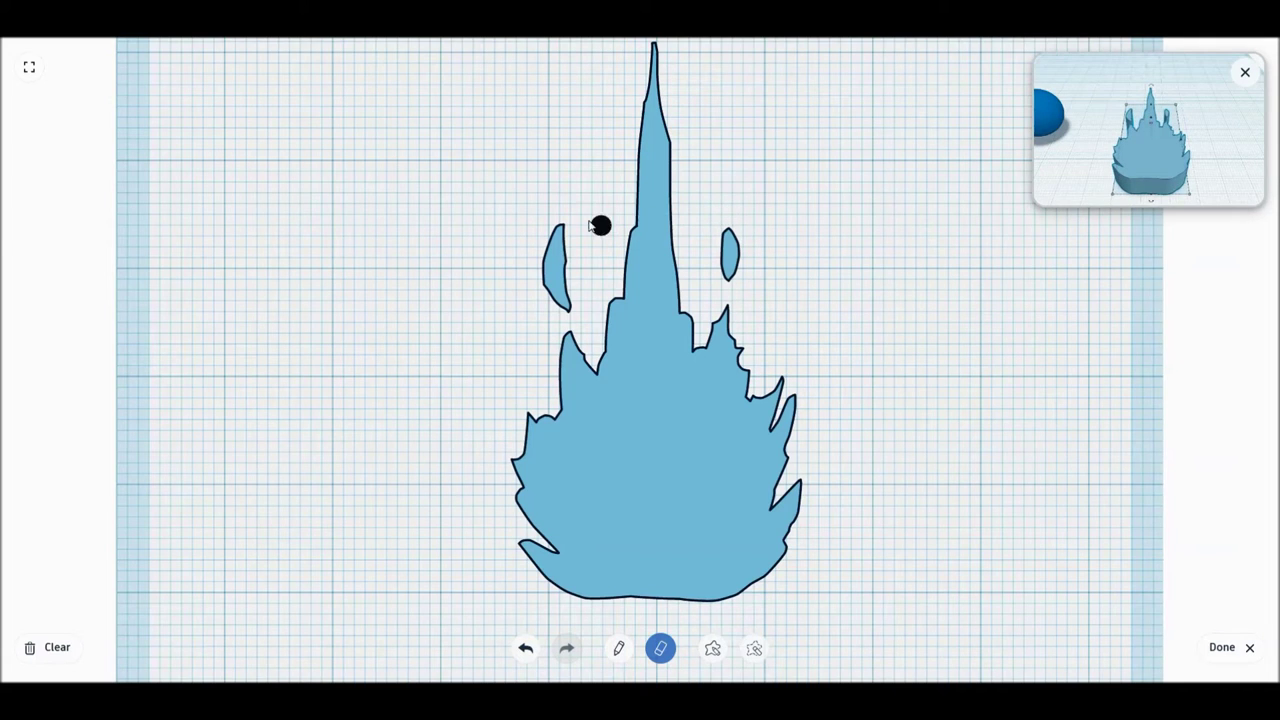
pyautogui.moveTo(574, 266); pyautogui.dragTo(558, 222)
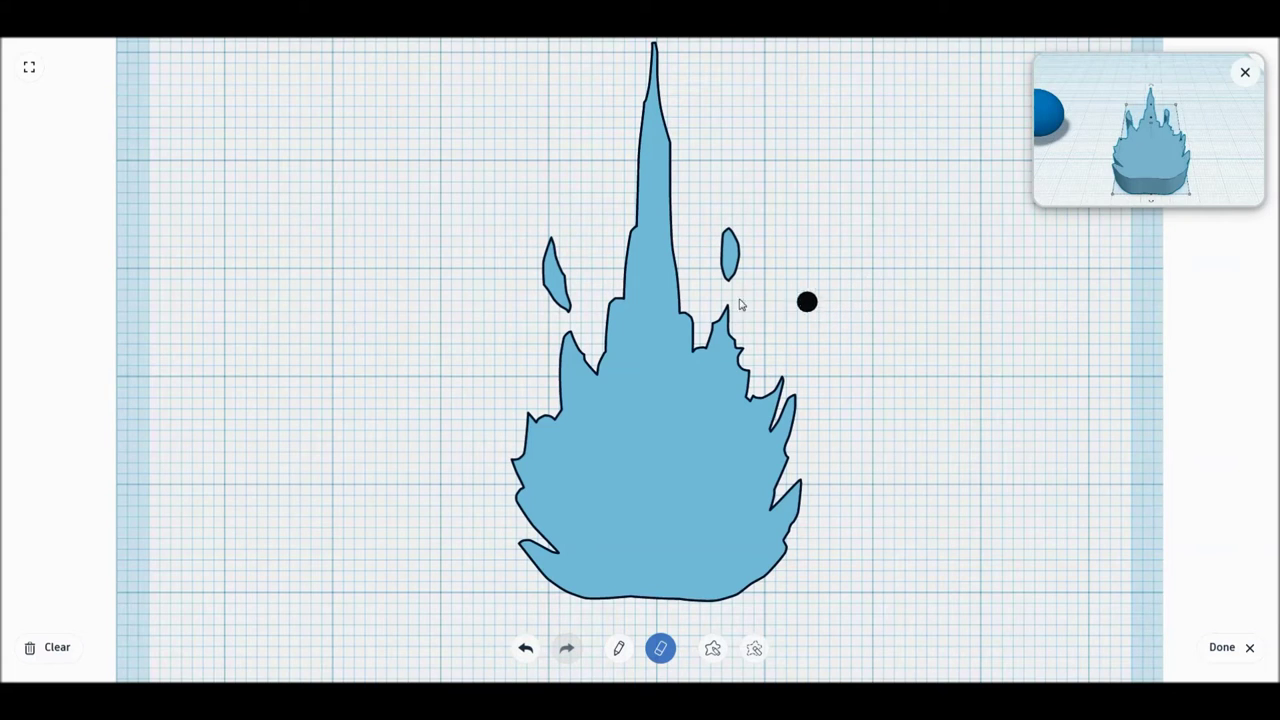
pyautogui.moveTo(710, 266); pyautogui.dragTo(720, 215)
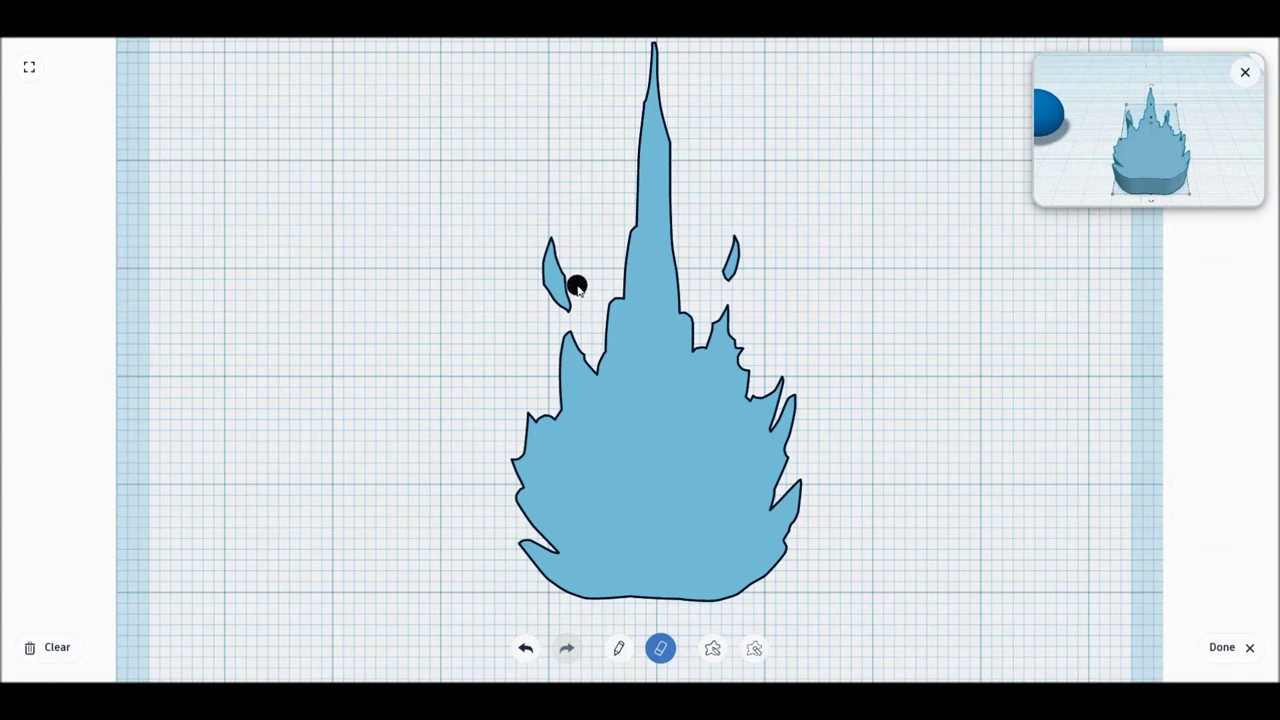
pyautogui.moveTo(577, 285); pyautogui.dragTo(565, 240)
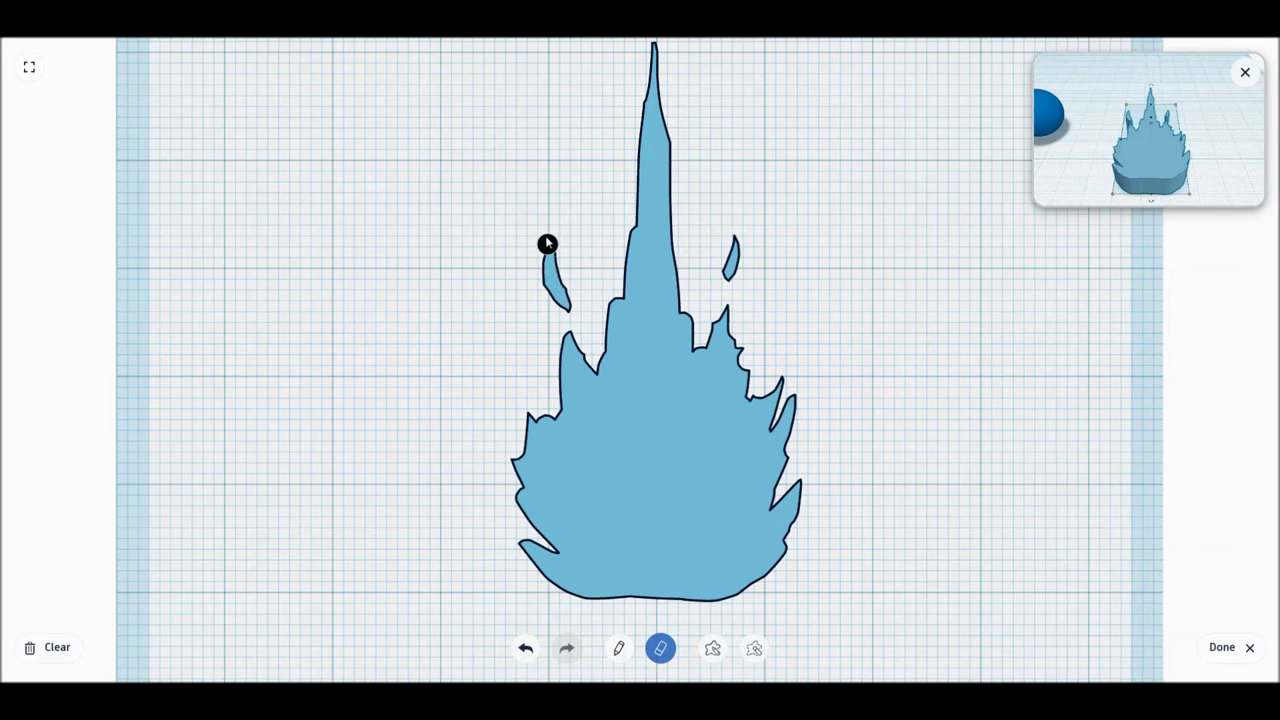
pyautogui.moveTo(545, 214); pyautogui.dragTo(541, 252)
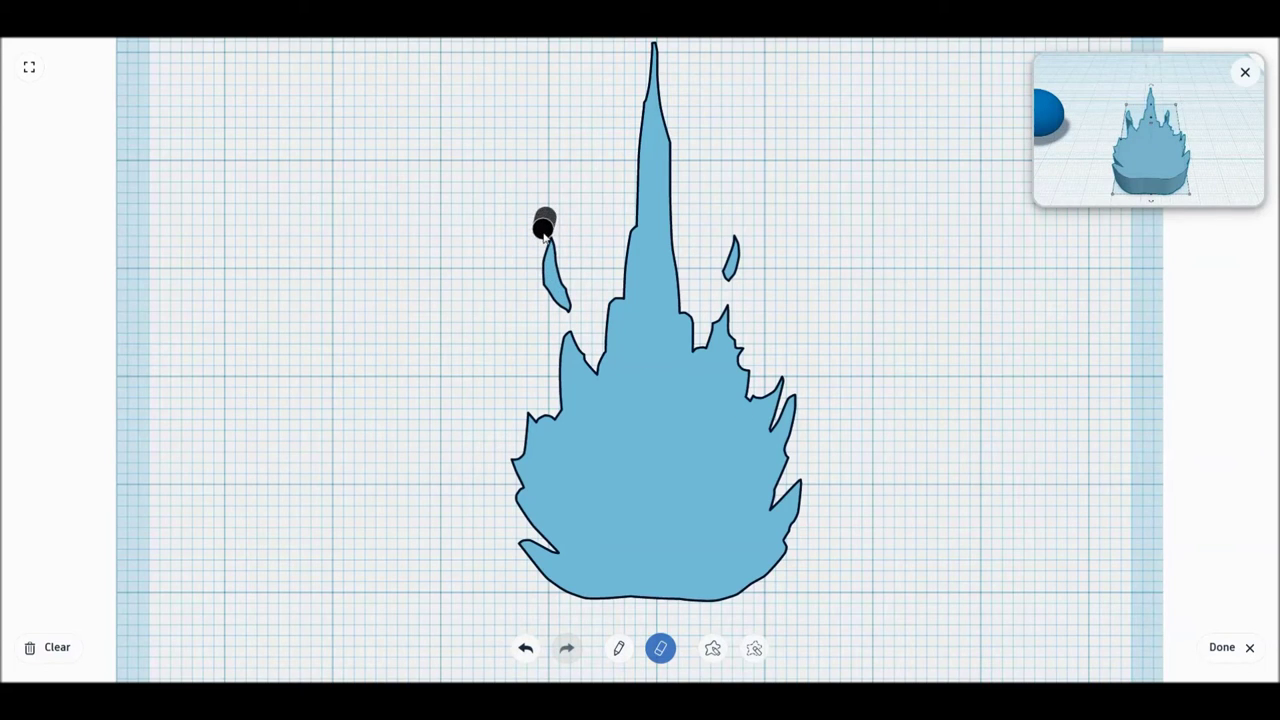
pyautogui.moveTo(541, 250); pyautogui.dragTo(541, 328)
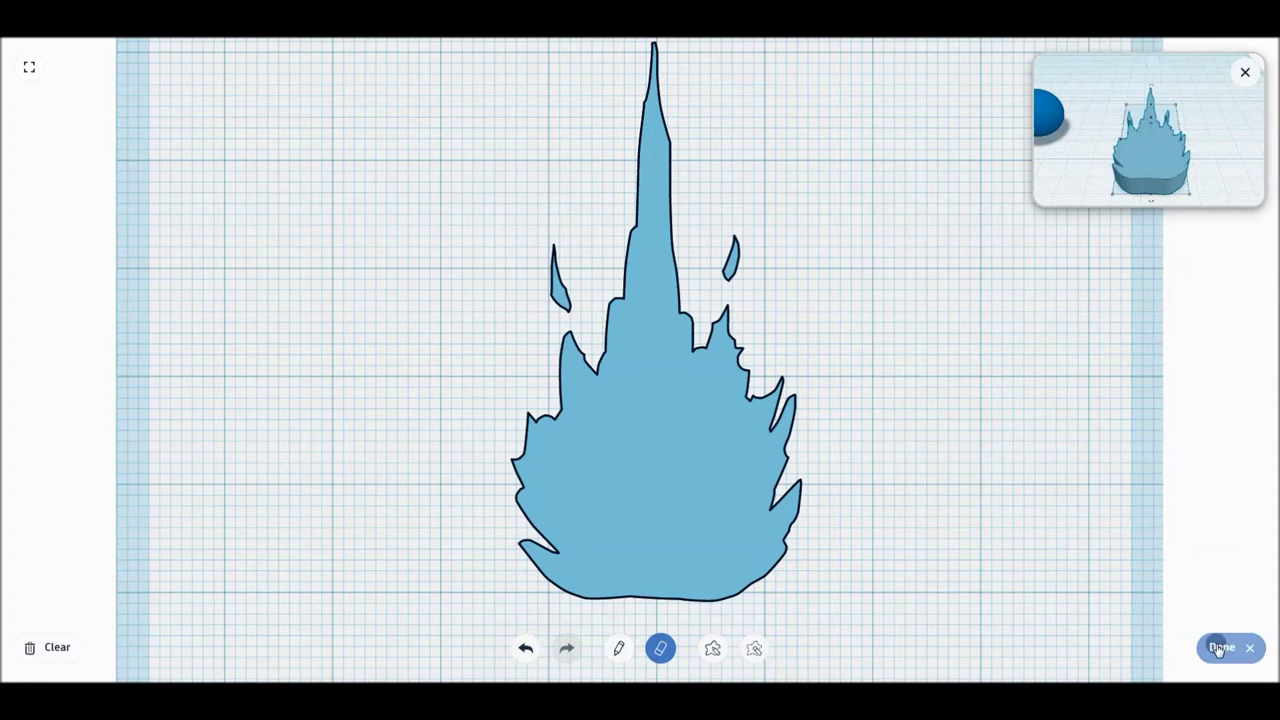
pyautogui.click(1216, 649)
pyautogui.moveTo(547, 360)
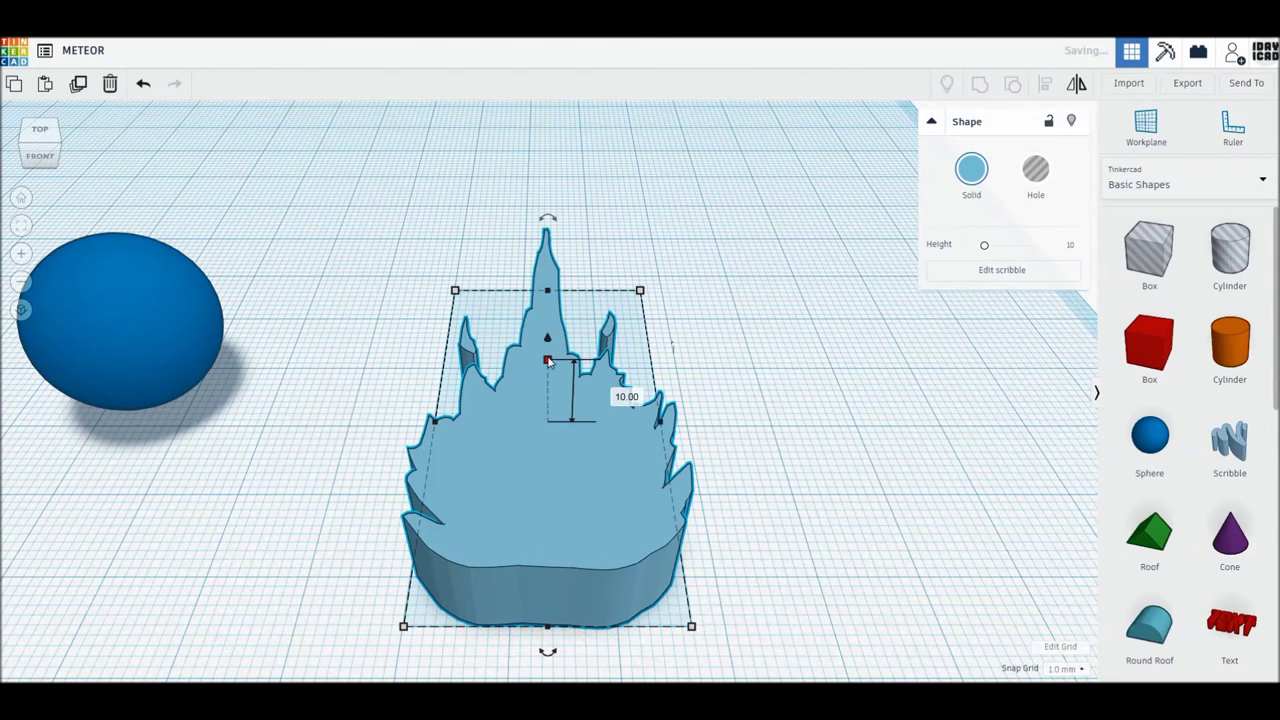
pyautogui.click(612, 392)
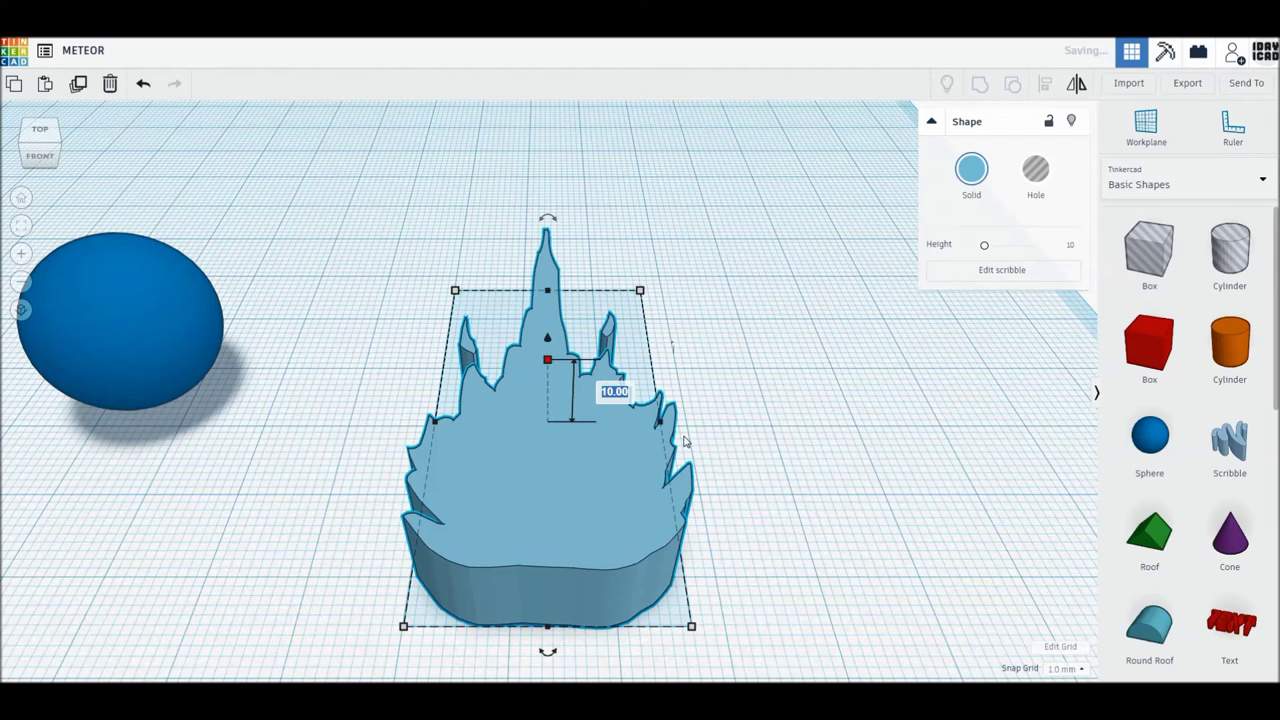
# Step: Set the flame's height to 1 mm and rotate it to stand upright
pyautogui.write('1')
pyautogui.press('Return')
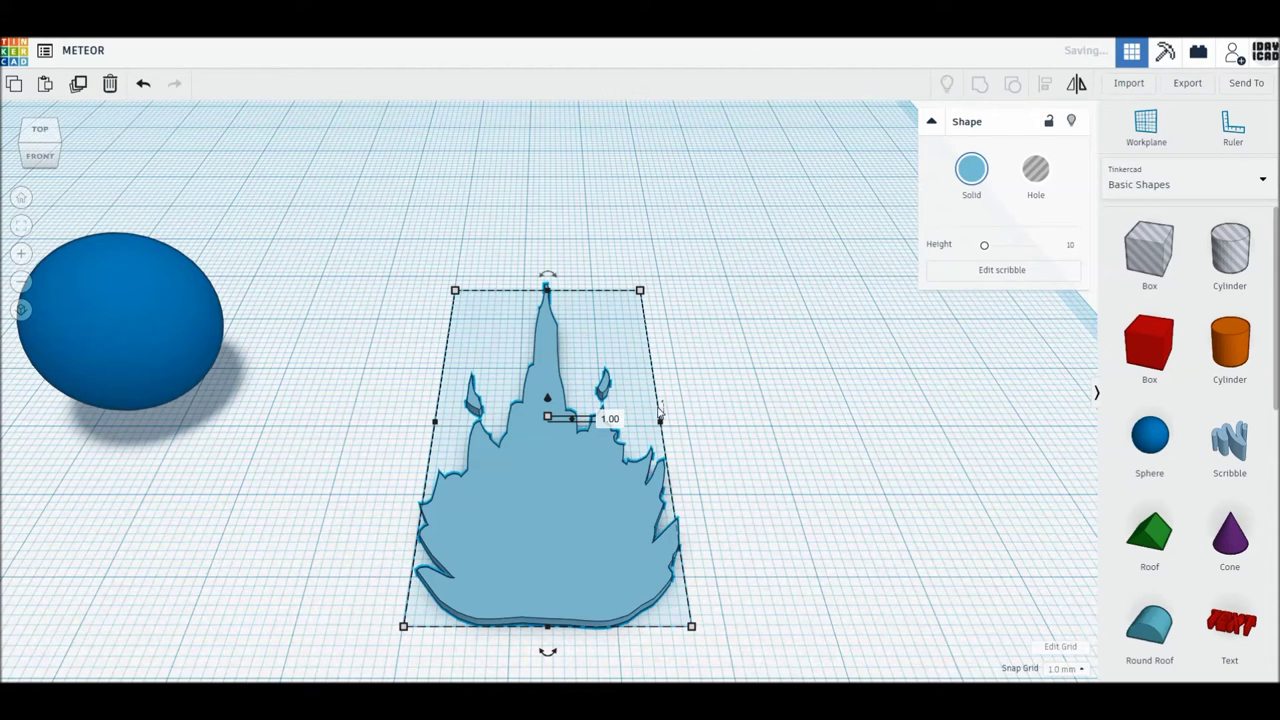
pyautogui.moveTo(664, 410); pyautogui.dragTo(674, 481)
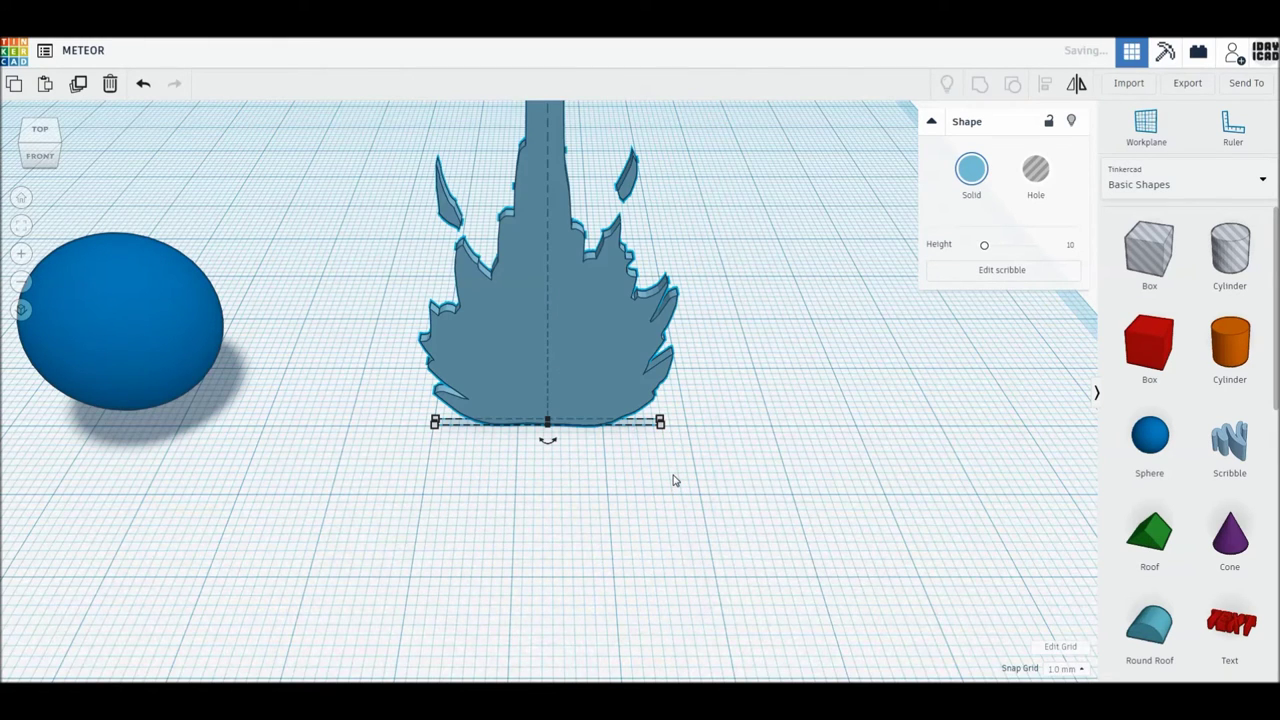
pyautogui.scroll(-2, 674, 481)
pyautogui.scroll(-2, 674, 481)
pyautogui.scroll(-2, 674, 481)
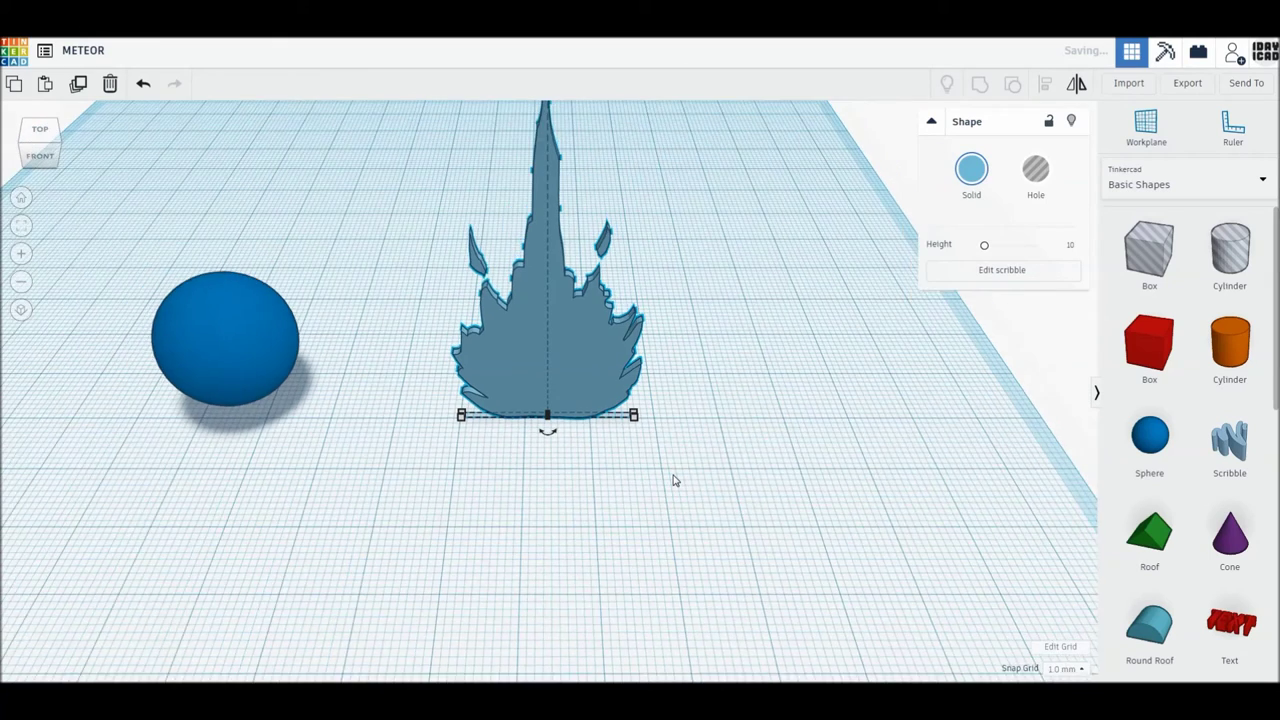
pyautogui.click(288, 362)
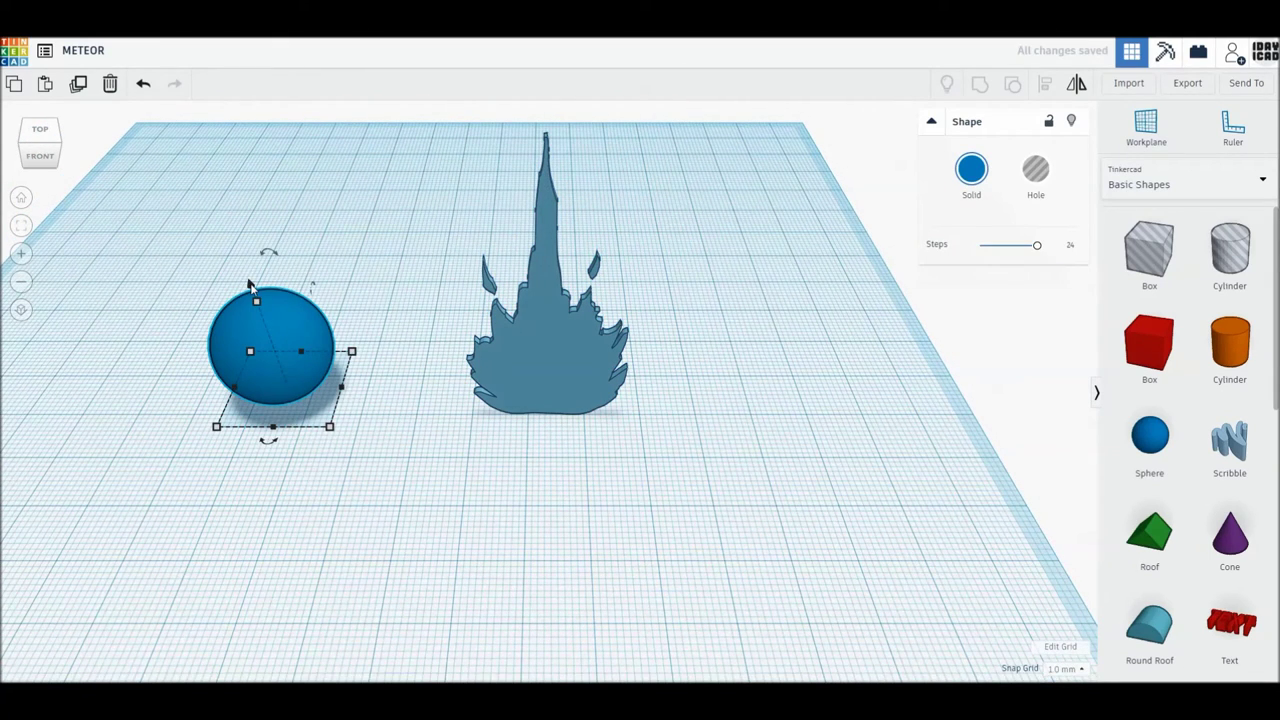
# Step: Lift the sphere slightly and centre-align the upright flame on it along both axes
pyautogui.moveTo(250, 285); pyautogui.dragTo(247, 280)
pyautogui.moveTo(595, 488); pyautogui.dragTo(222, 300)
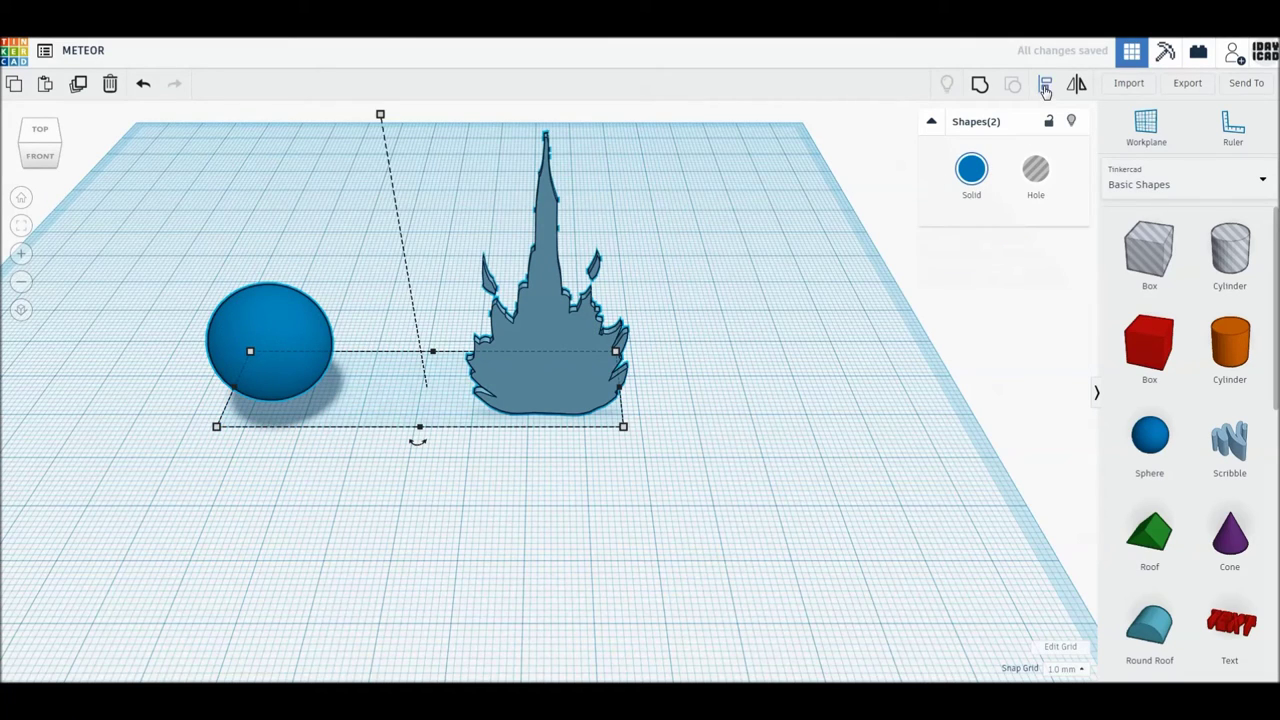
pyautogui.click(1045, 88)
pyautogui.click(417, 442)
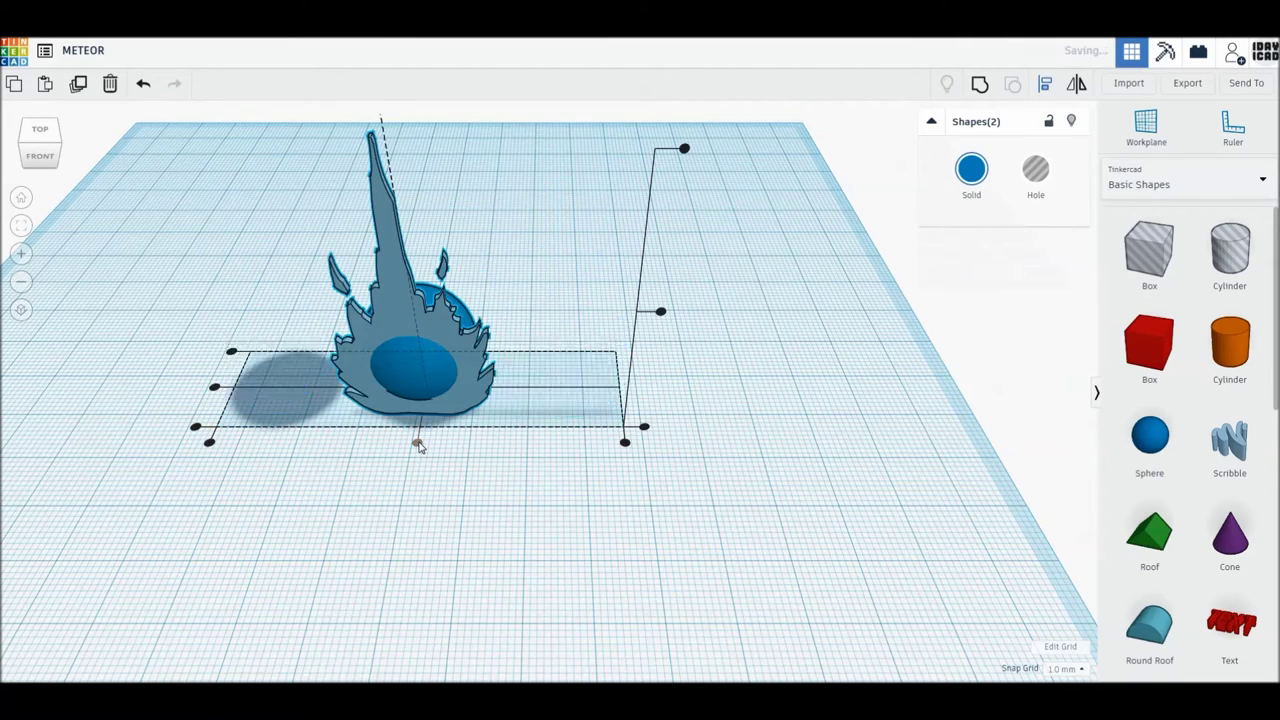
pyautogui.click(335, 389)
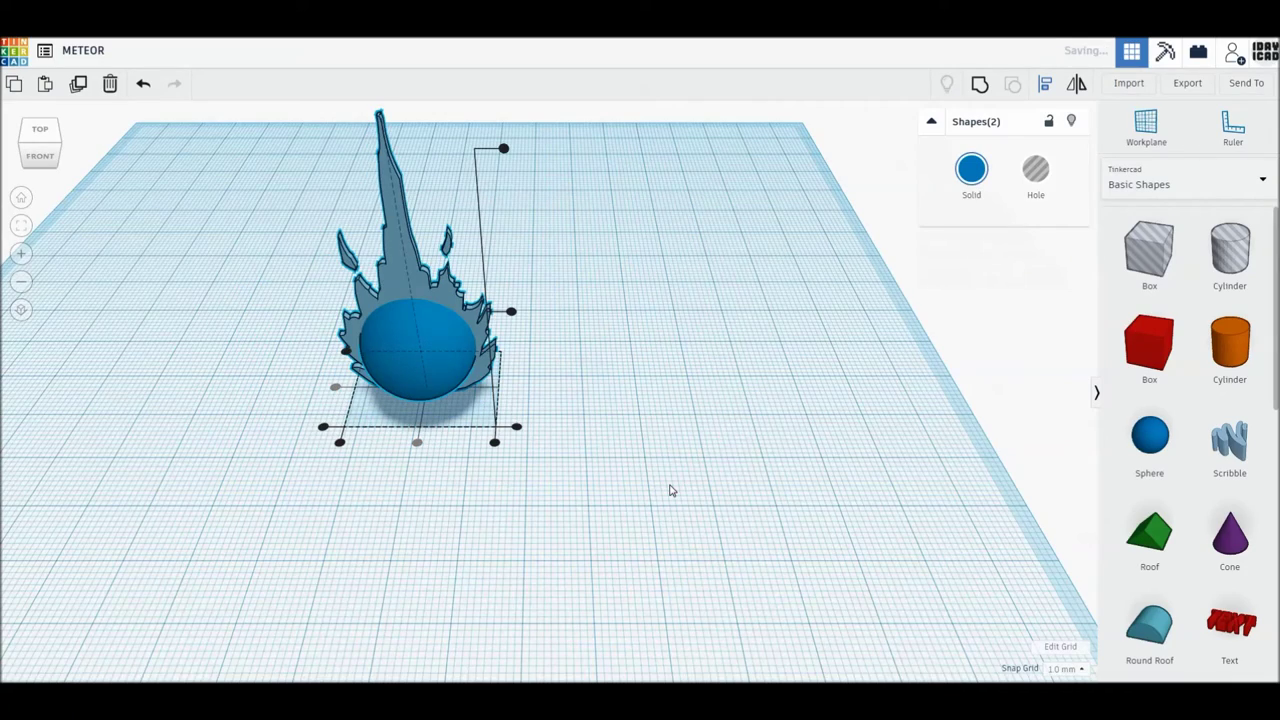
pyautogui.click(511, 523)
pyautogui.moveTo(511, 523)
pyautogui.mouseDown(button='right')
pyautogui.moveTo(522, 534)
pyautogui.moveTo(560, 510)
pyautogui.moveTo(486, 437)
pyautogui.moveTo(486, 506)
pyautogui.moveTo(460, 470)
pyautogui.mouseUp(button='right')
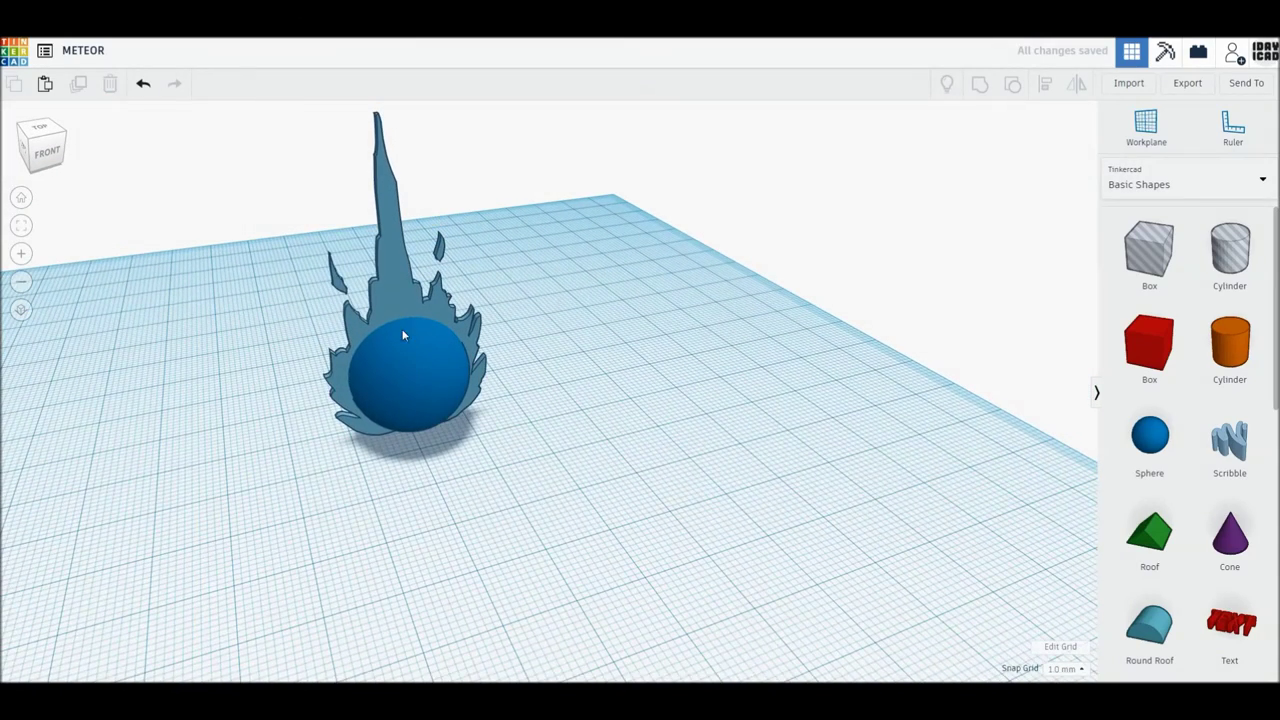
pyautogui.click(394, 307)
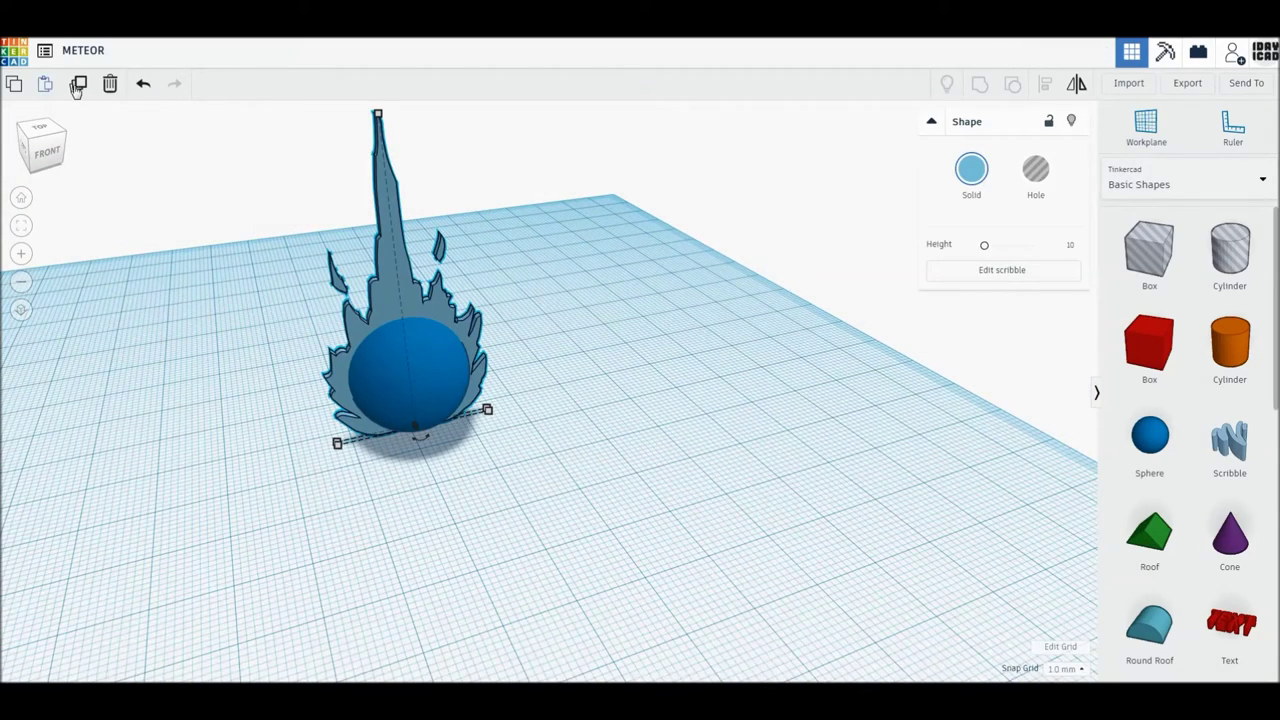
# Step: Rotate the flame -157.5° and duplicate it six times to ring the sphere
pyautogui.moveTo(422, 441); pyautogui.dragTo(420, 398)
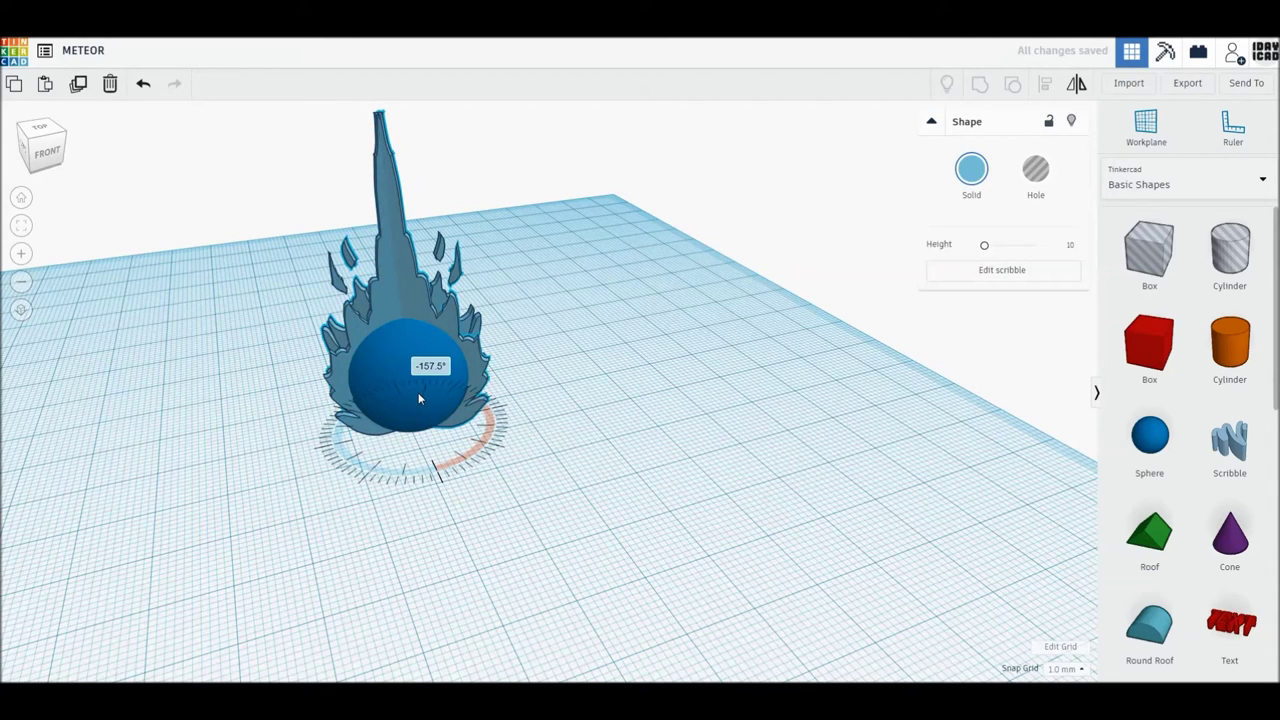
pyautogui.moveTo(418, 392); pyautogui.dragTo(418, 392)
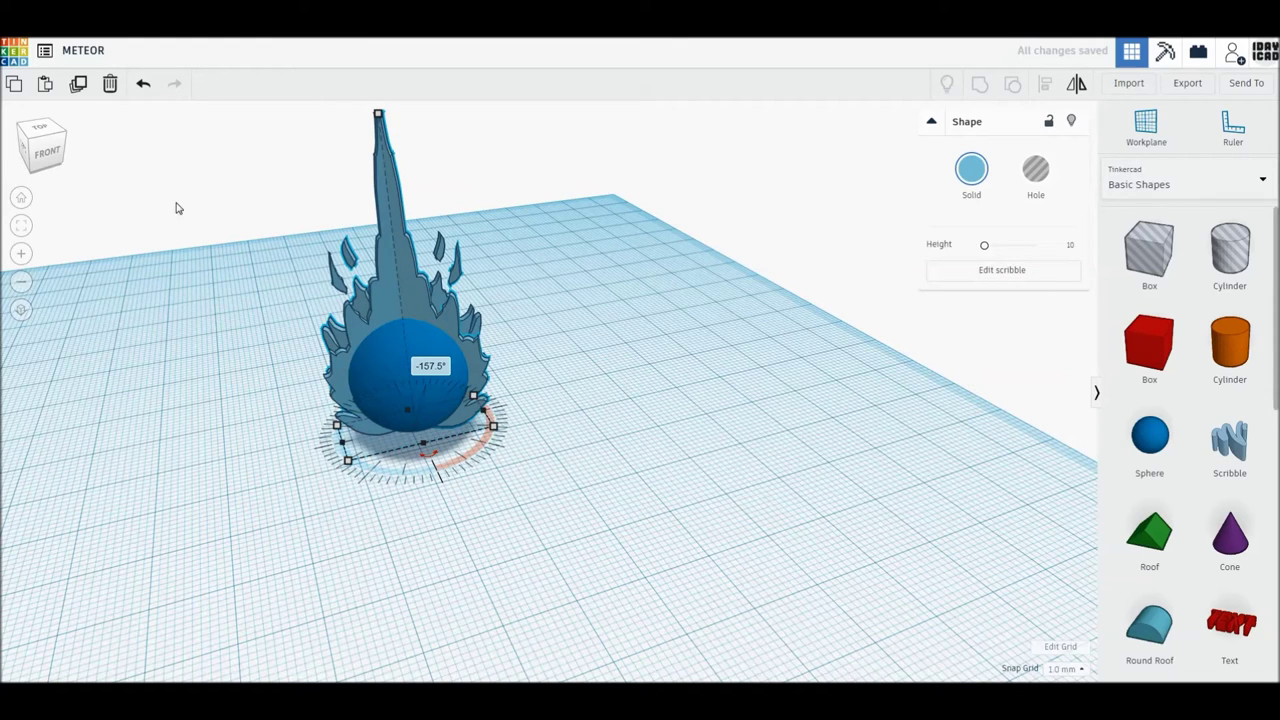
pyautogui.click(77, 90)
pyautogui.click(77, 90)
pyautogui.click(77, 90)
pyautogui.click(77, 90)
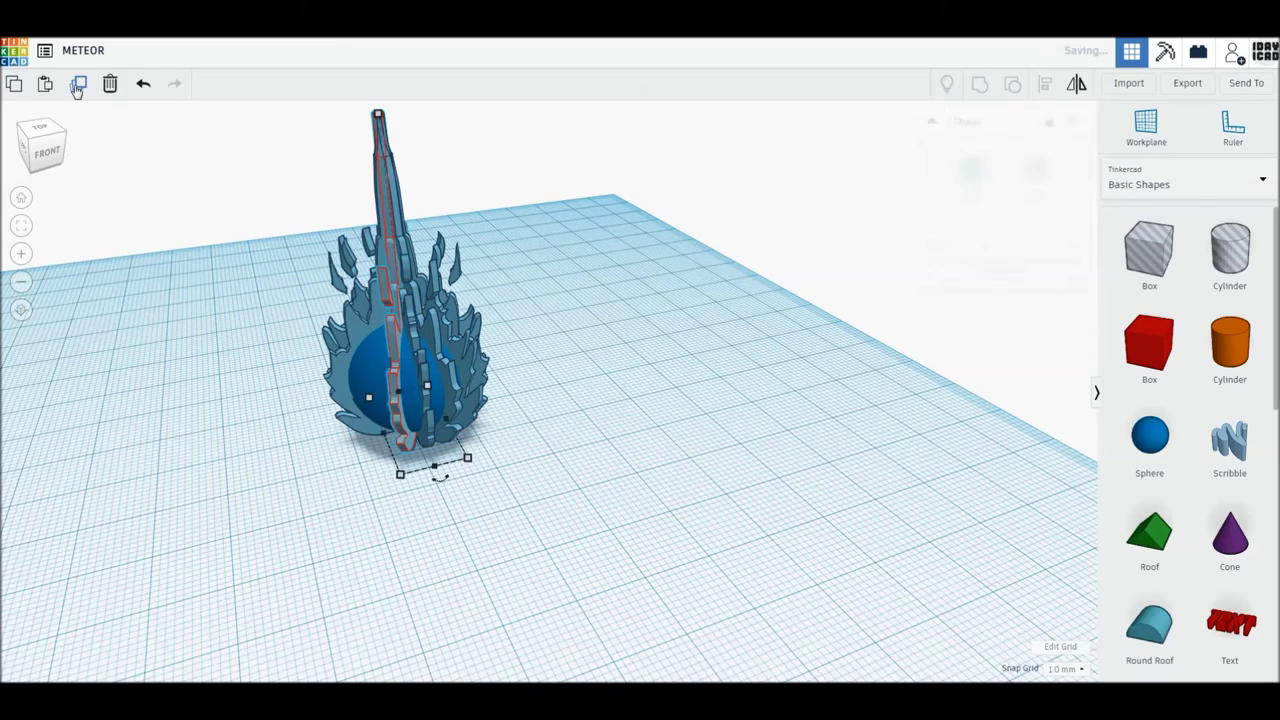
pyautogui.click(77, 88)
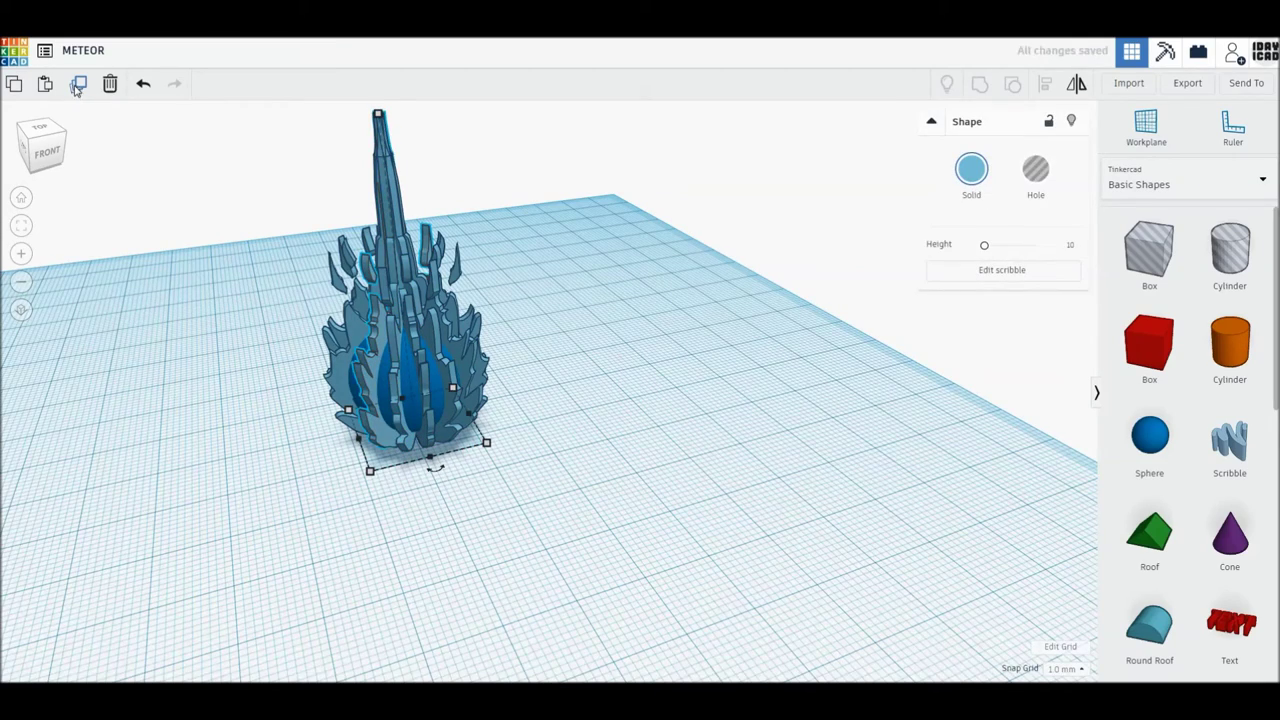
pyautogui.click(77, 90)
pyautogui.moveTo(386, 549); pyautogui.dragTo(462, 549, button='right')
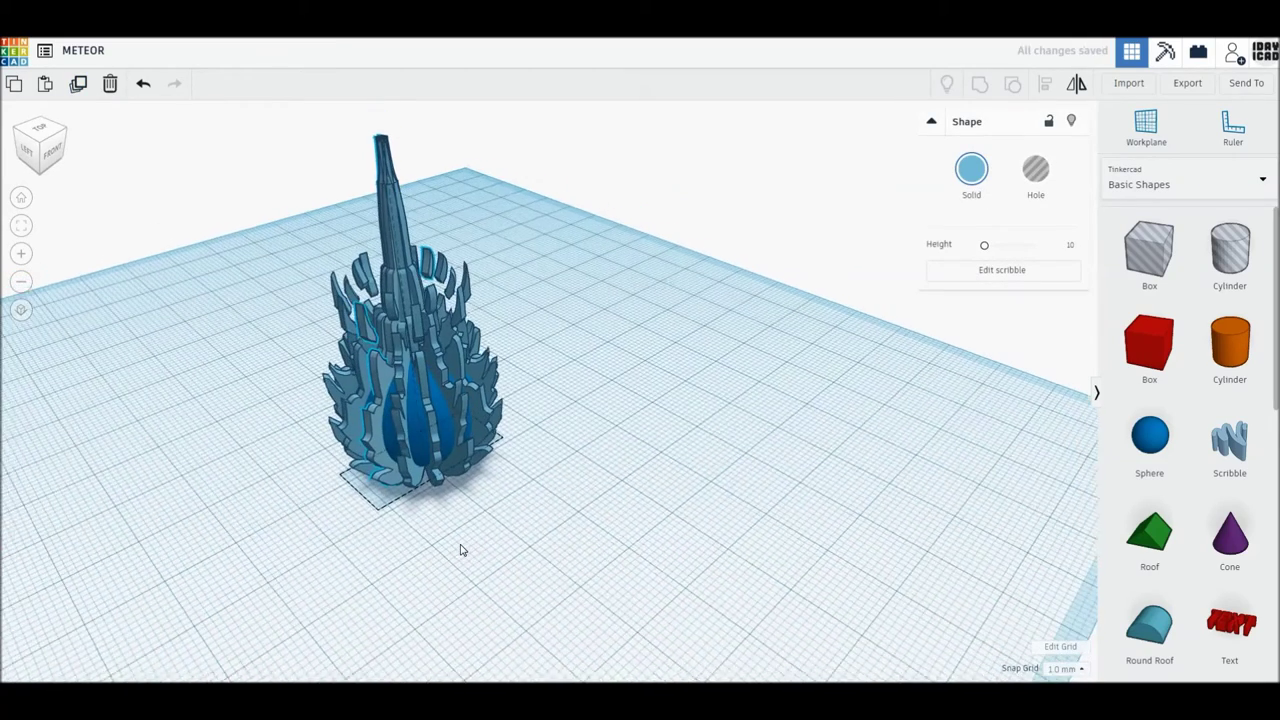
pyautogui.click(462, 549)
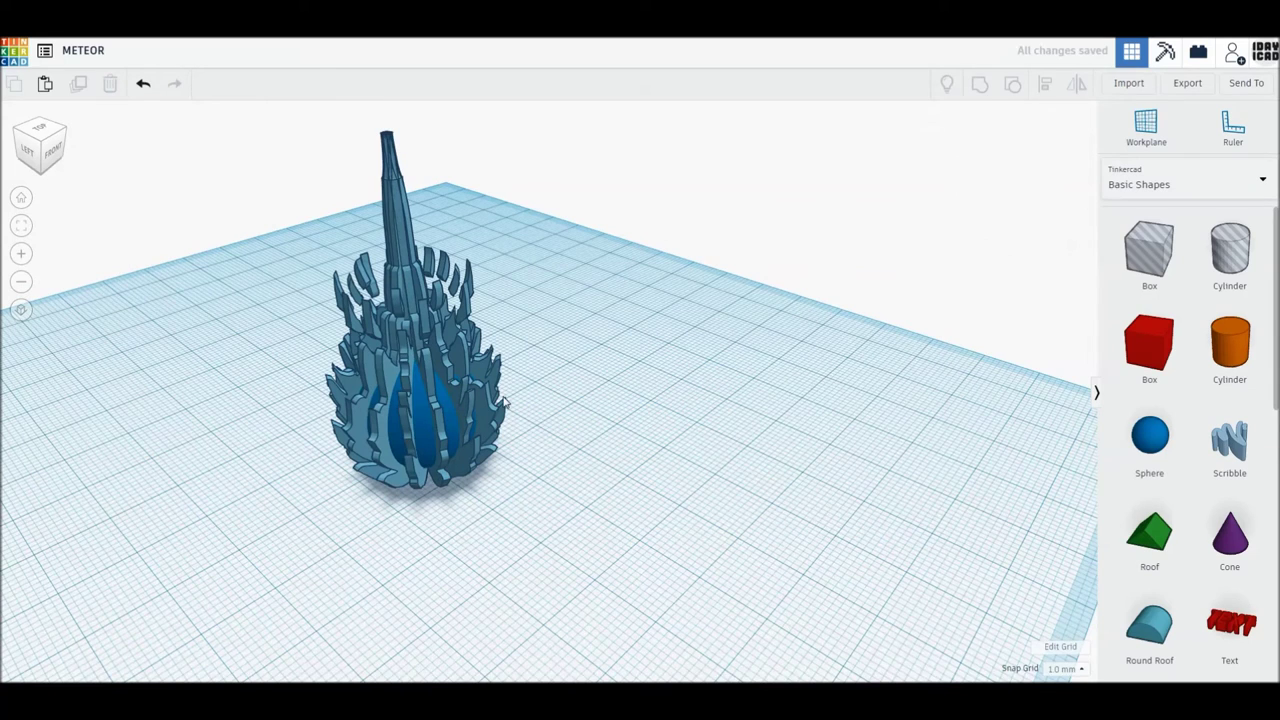
pyautogui.moveTo(505, 403); pyautogui.dragTo(597, 422, button='right')
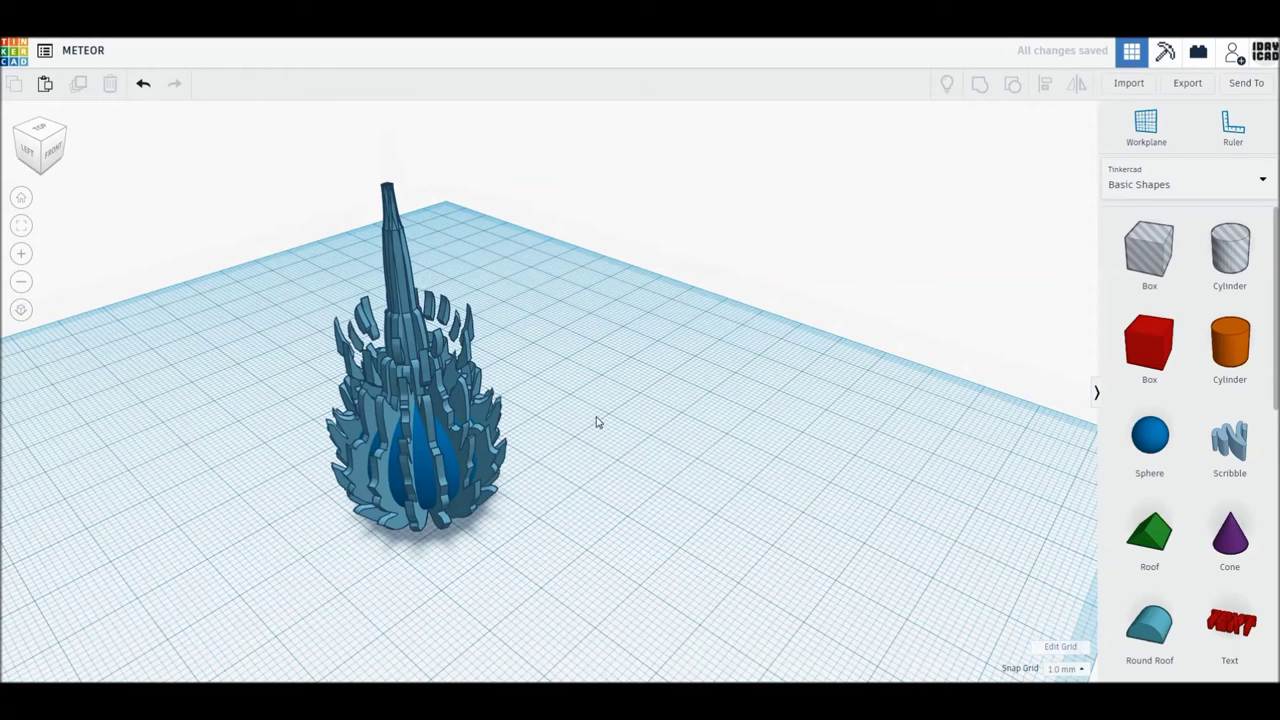
# Step: Colour the sphere yellow
pyautogui.click(453, 468)
pyautogui.click(983, 174)
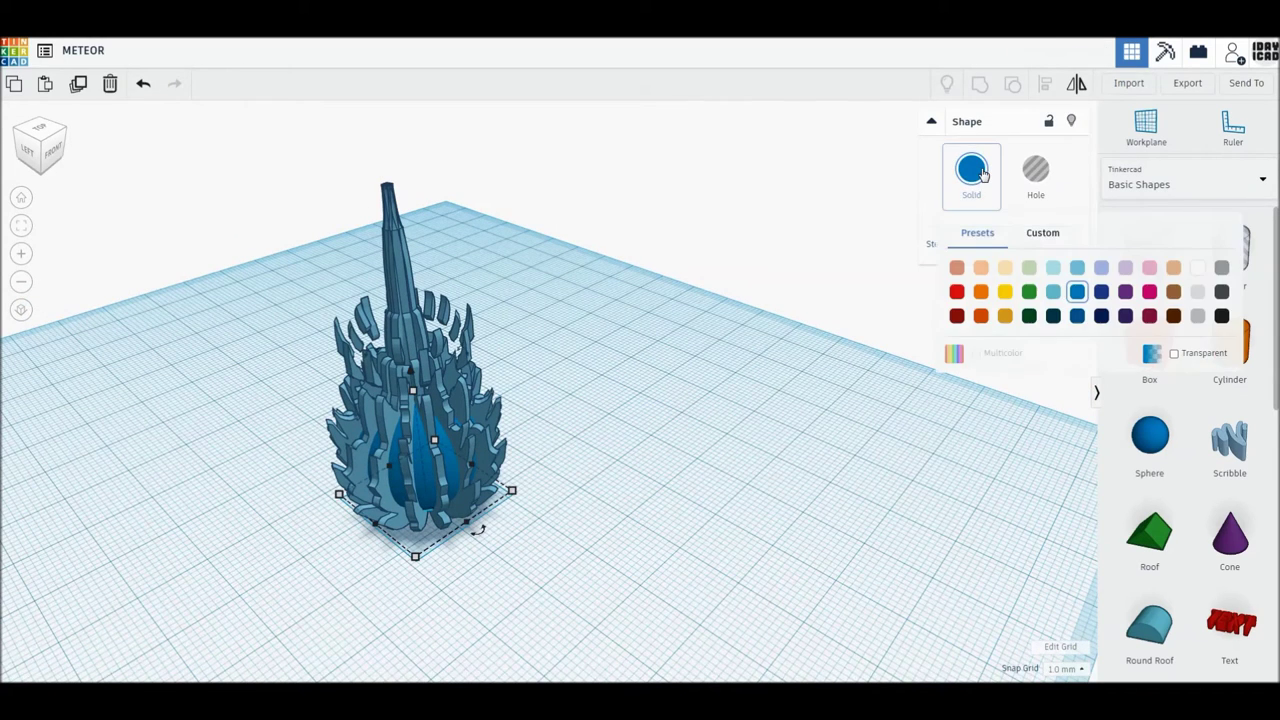
pyautogui.click(1005, 292)
# Step: Colour all the flame slabs orange and duplicate them in place
pyautogui.moveTo(434, 213); pyautogui.dragTo(360, 172)
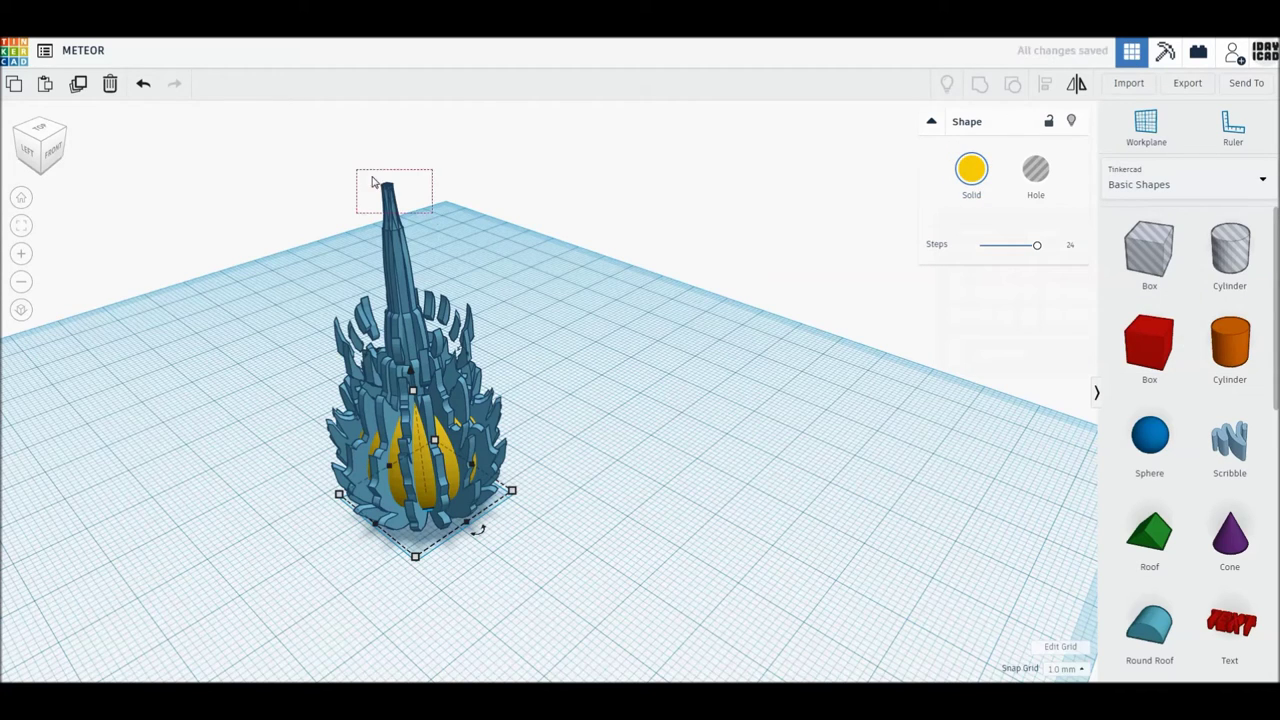
pyautogui.click(971, 170)
pyautogui.click(980, 292)
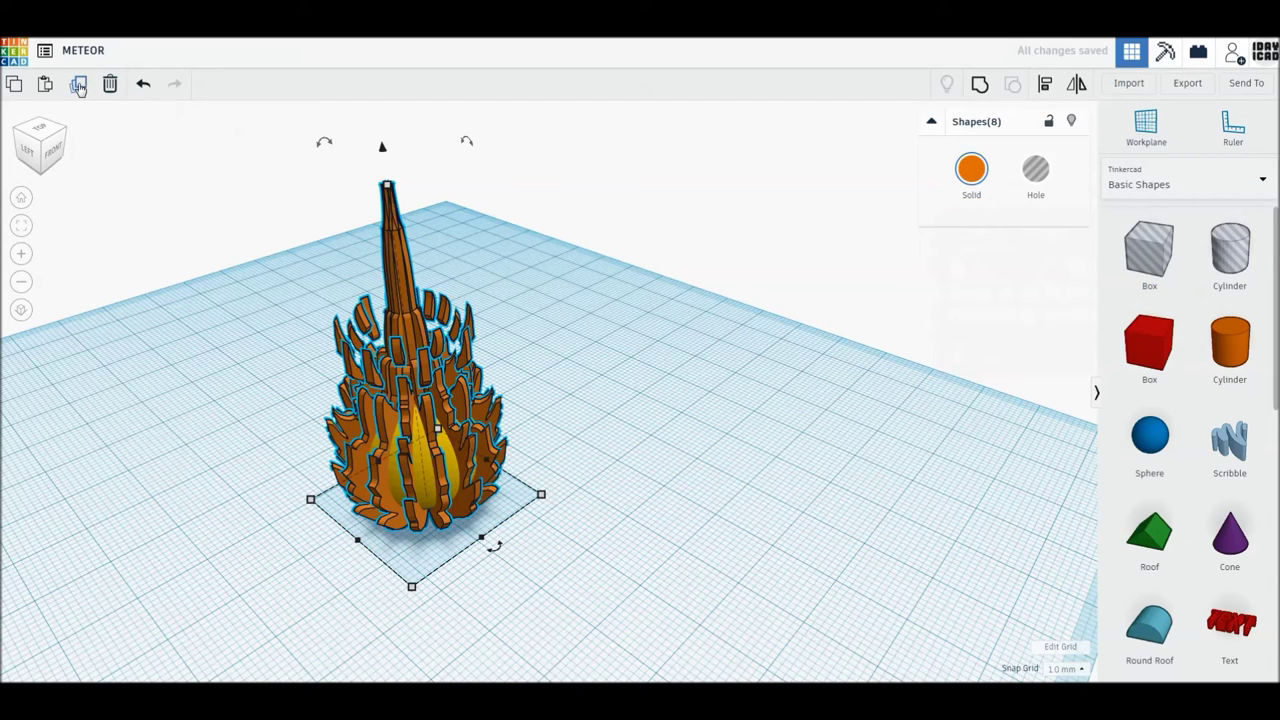
pyautogui.click(79, 87)
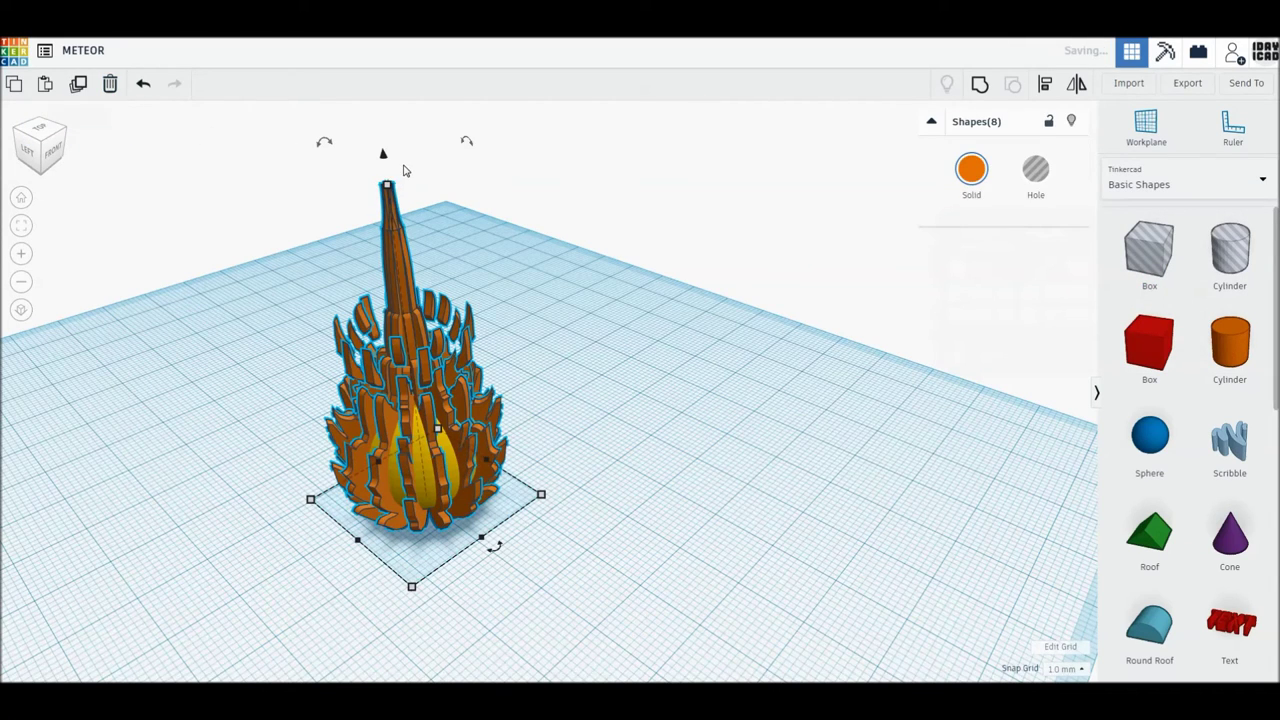
# Step: Raise the duplicated flames 10 mm above the workplane
pyautogui.moveTo(383, 150); pyautogui.dragTo(376, 117)
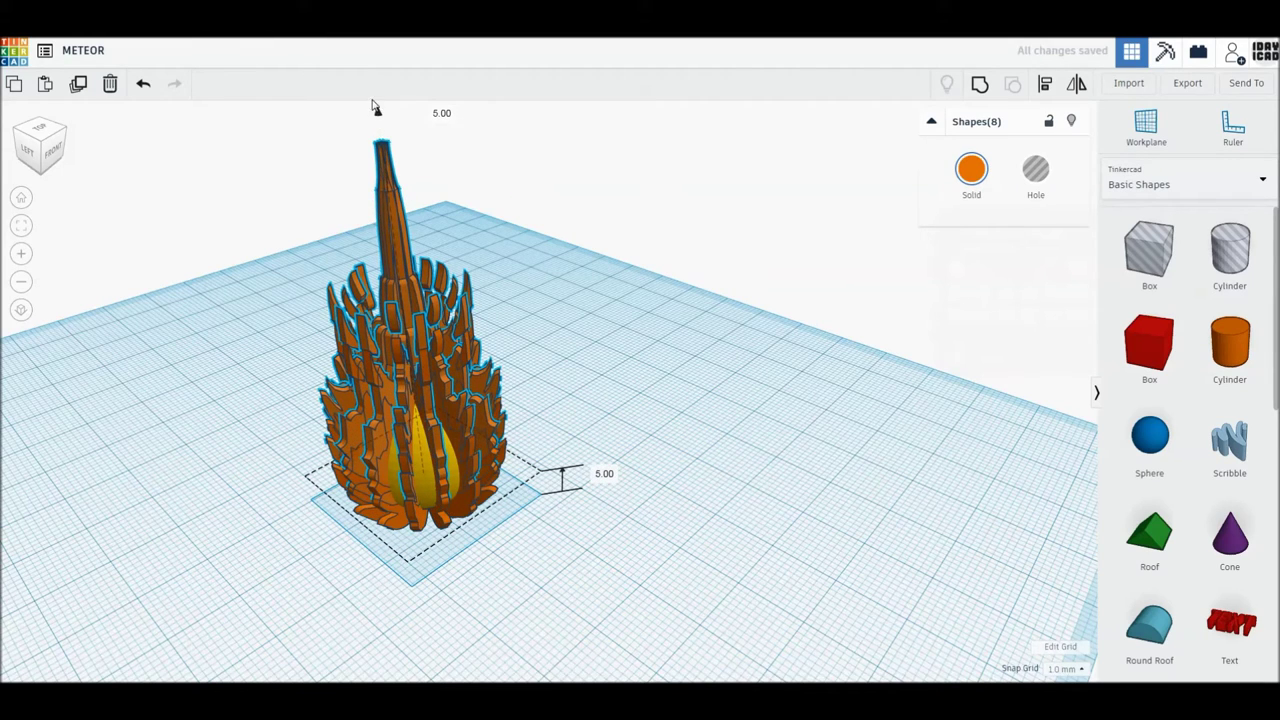
pyautogui.moveTo(376, 108); pyautogui.dragTo(369, 78)
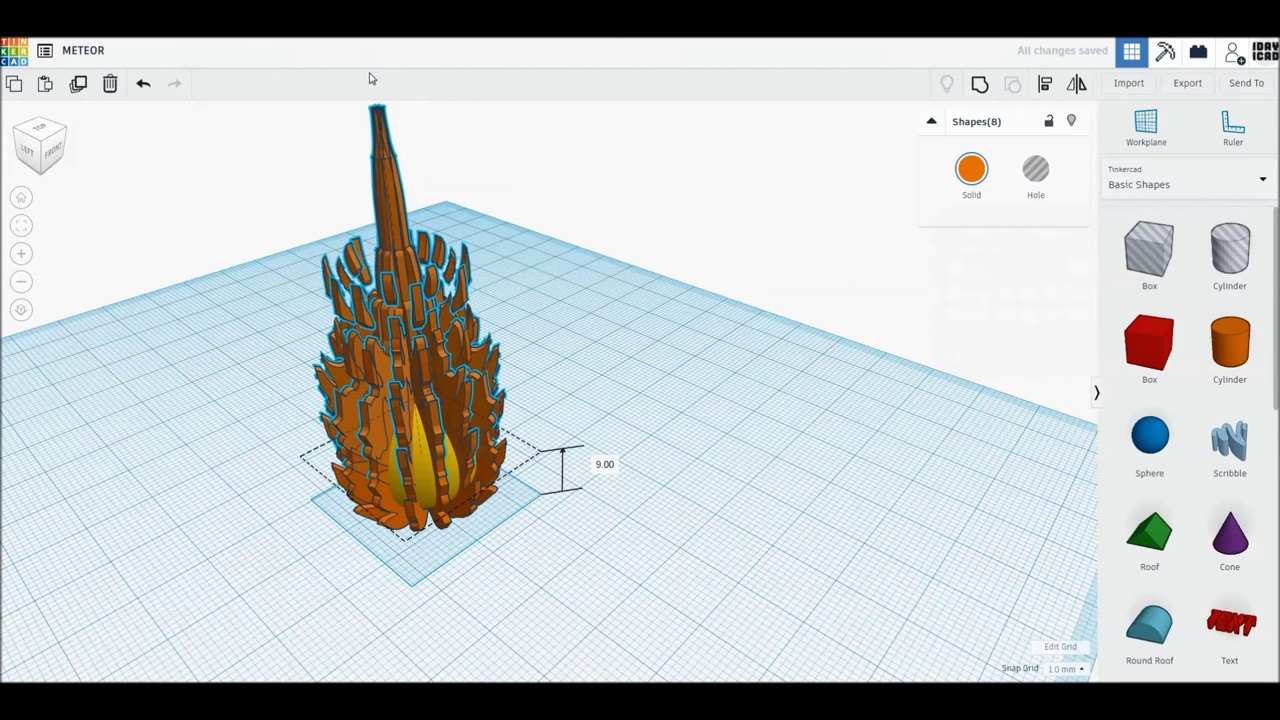
pyautogui.moveTo(369, 74); pyautogui.dragTo(369, 71)
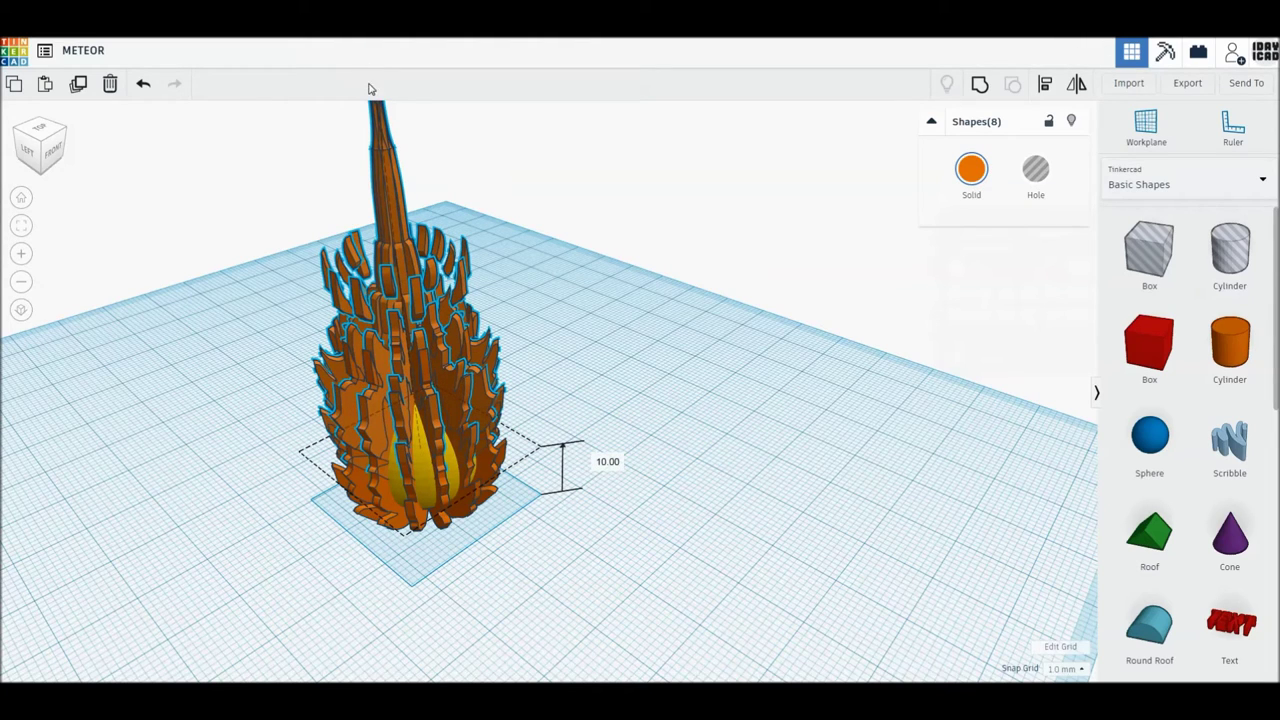
pyautogui.moveTo(497, 508); pyautogui.dragTo(533, 535)
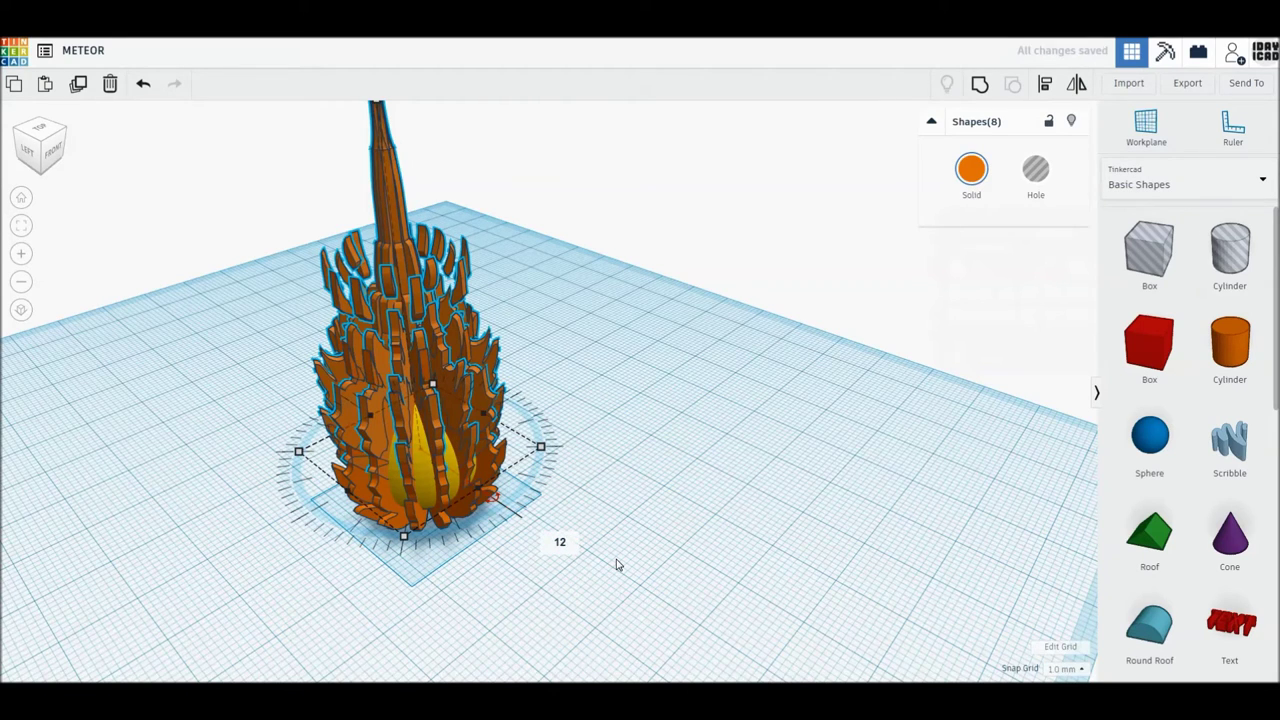
# Step: Twist the raised flames 12° about the vertical axis and colour them red
pyautogui.moveTo(616, 565); pyautogui.dragTo(612, 546)
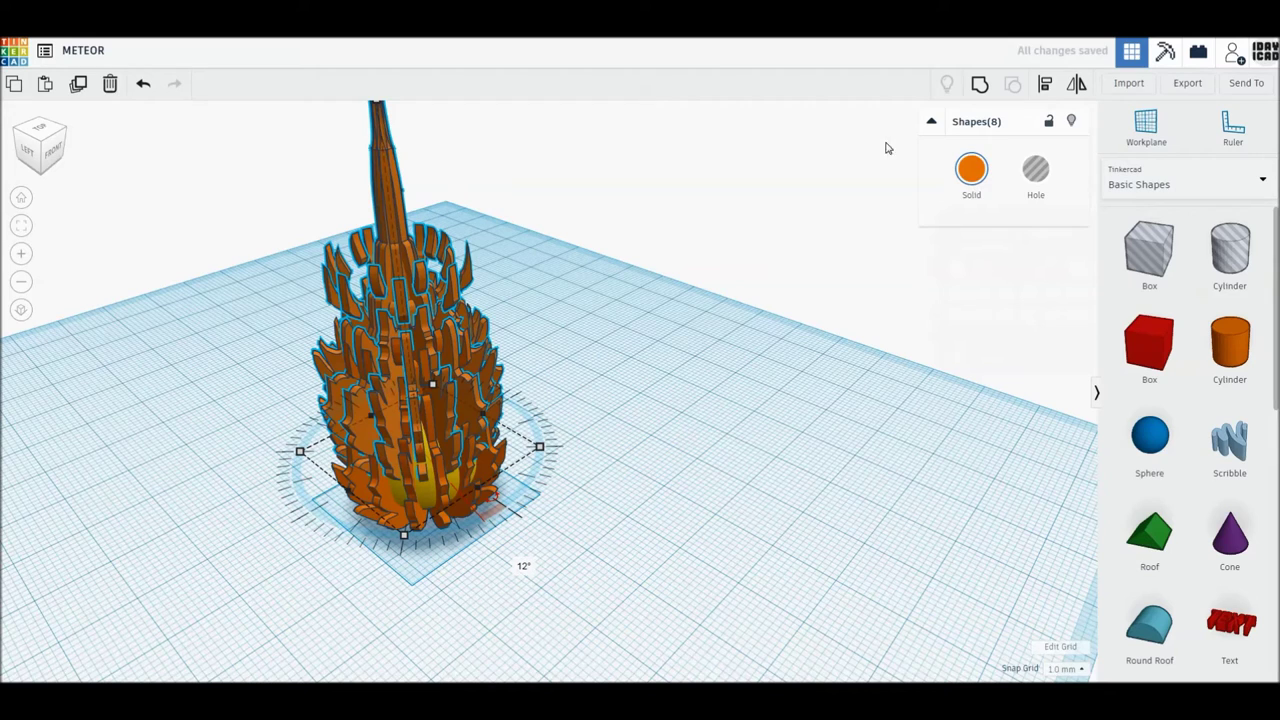
pyautogui.click(984, 180)
pyautogui.click(957, 291)
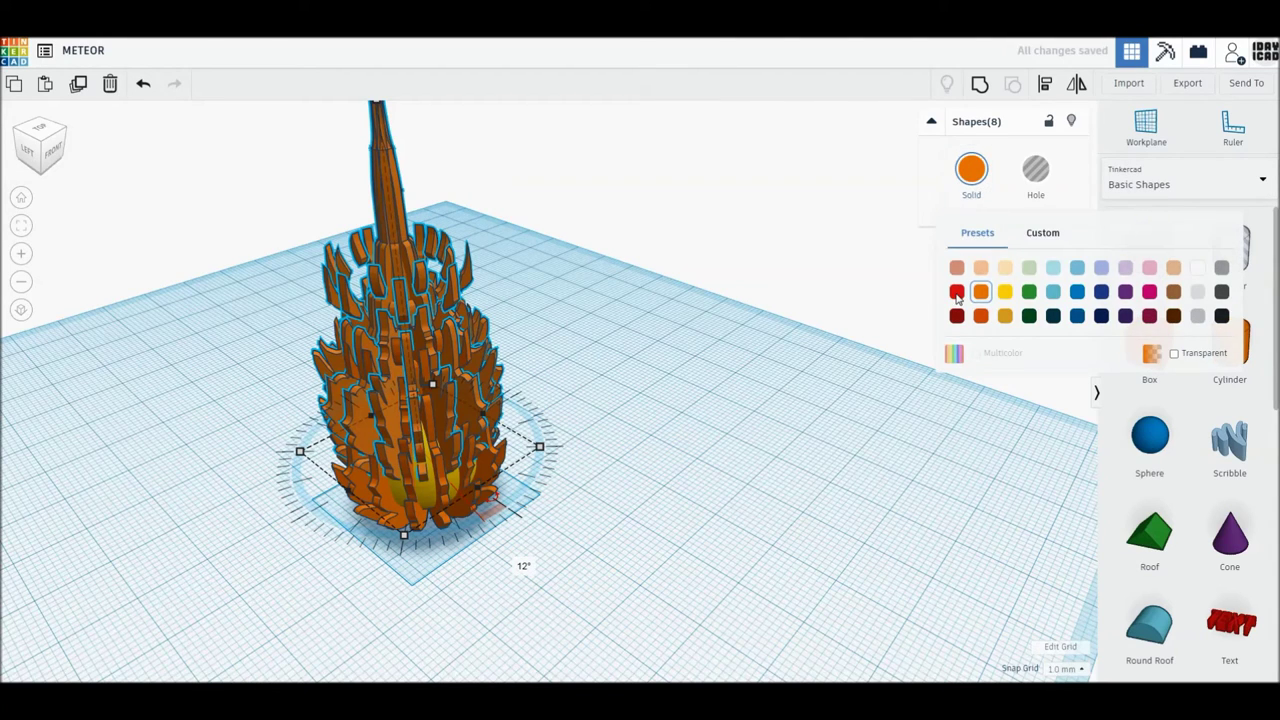
pyautogui.click(730, 360)
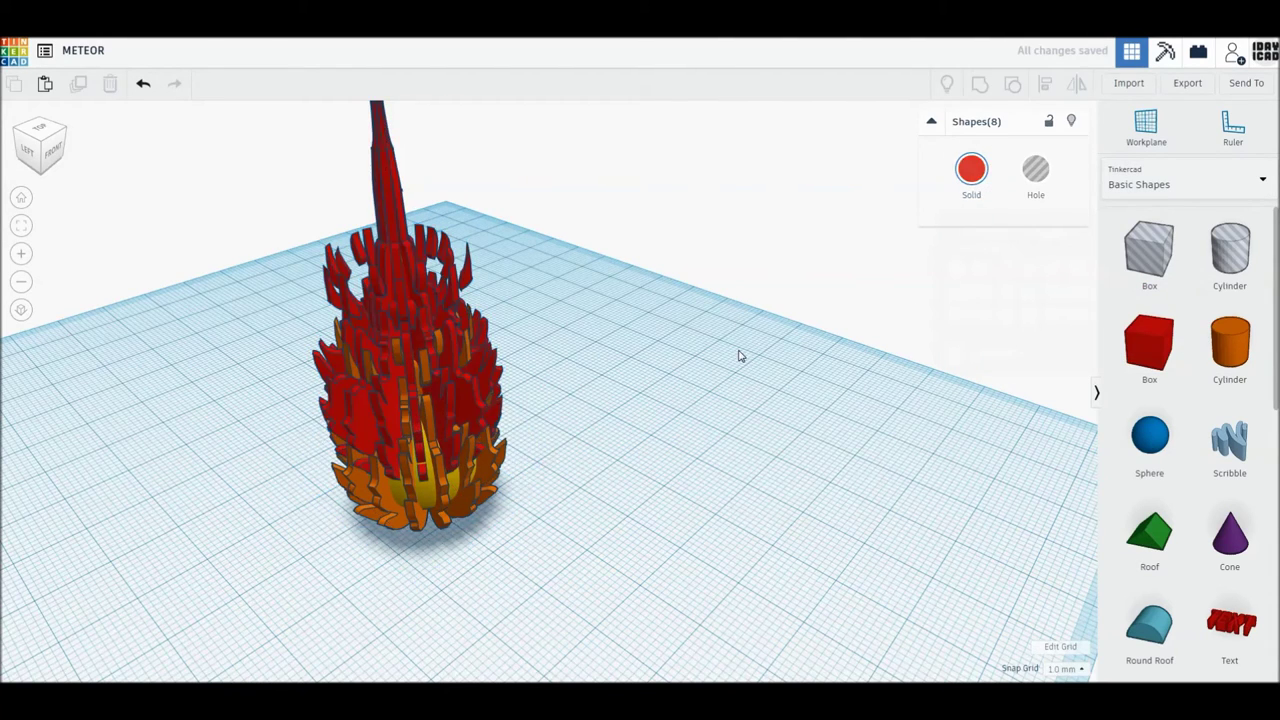
pyautogui.moveTo(592, 577); pyautogui.dragTo(251, 258)
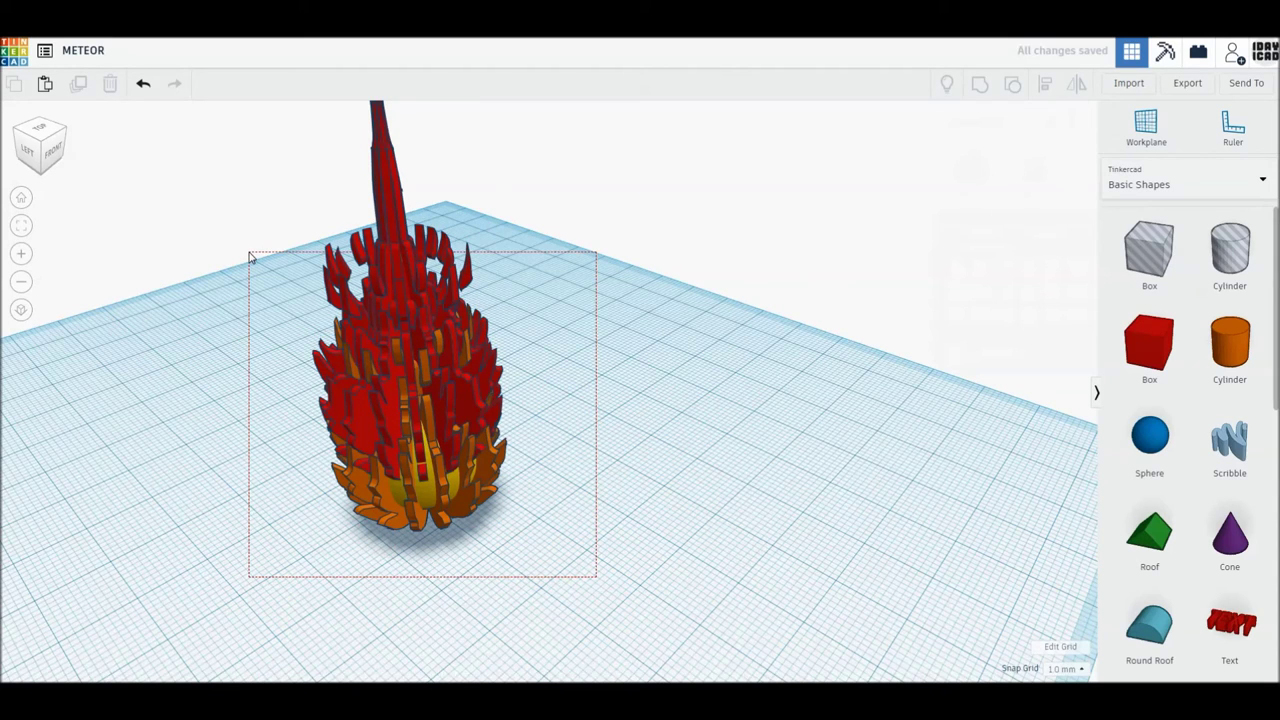
pyautogui.click(614, 290)
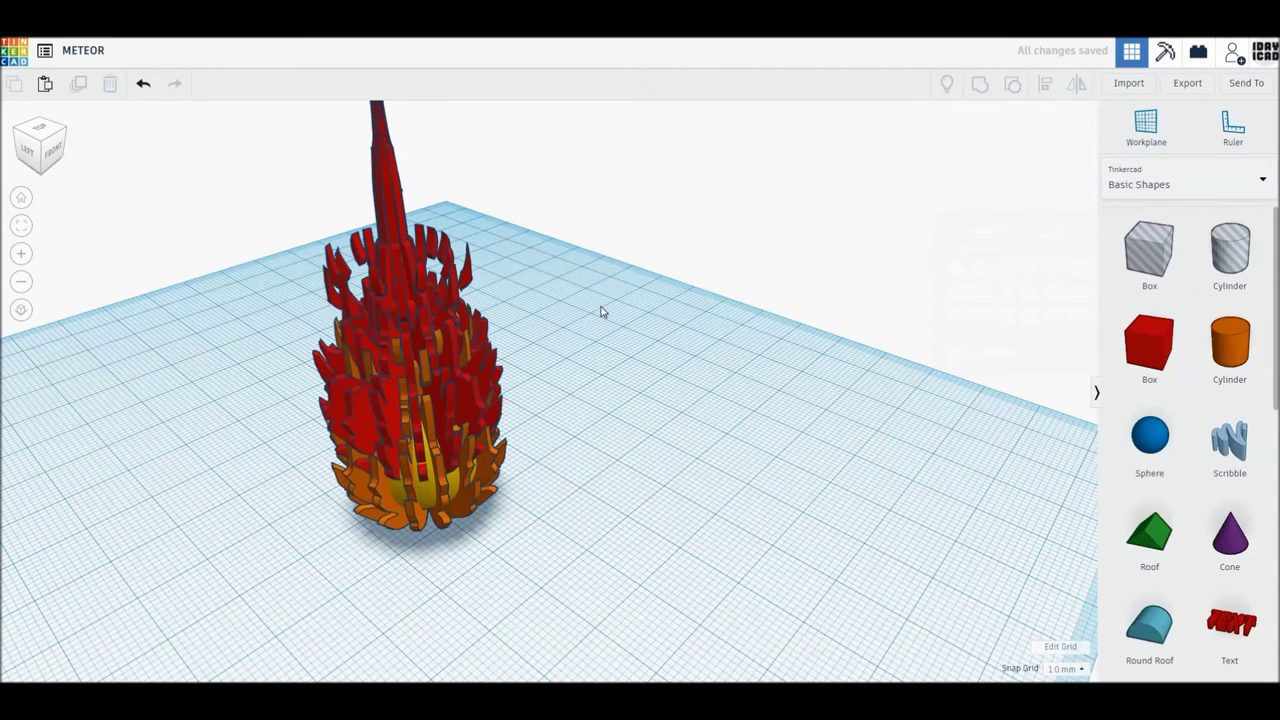
# Step: Duplicate the red flames in place and raise the copy to 20 mm
pyautogui.scroll(3, 615, 330)
pyautogui.moveTo(475, 253); pyautogui.dragTo(383, 181)
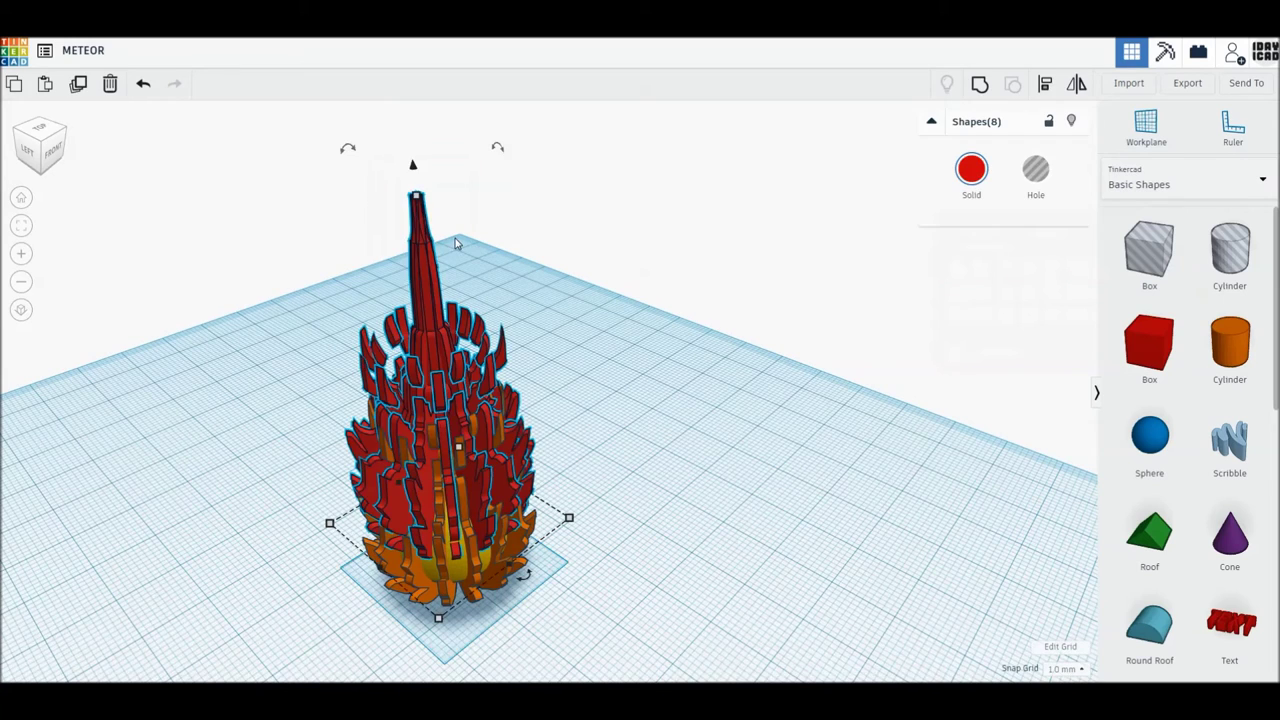
pyautogui.click(78, 84)
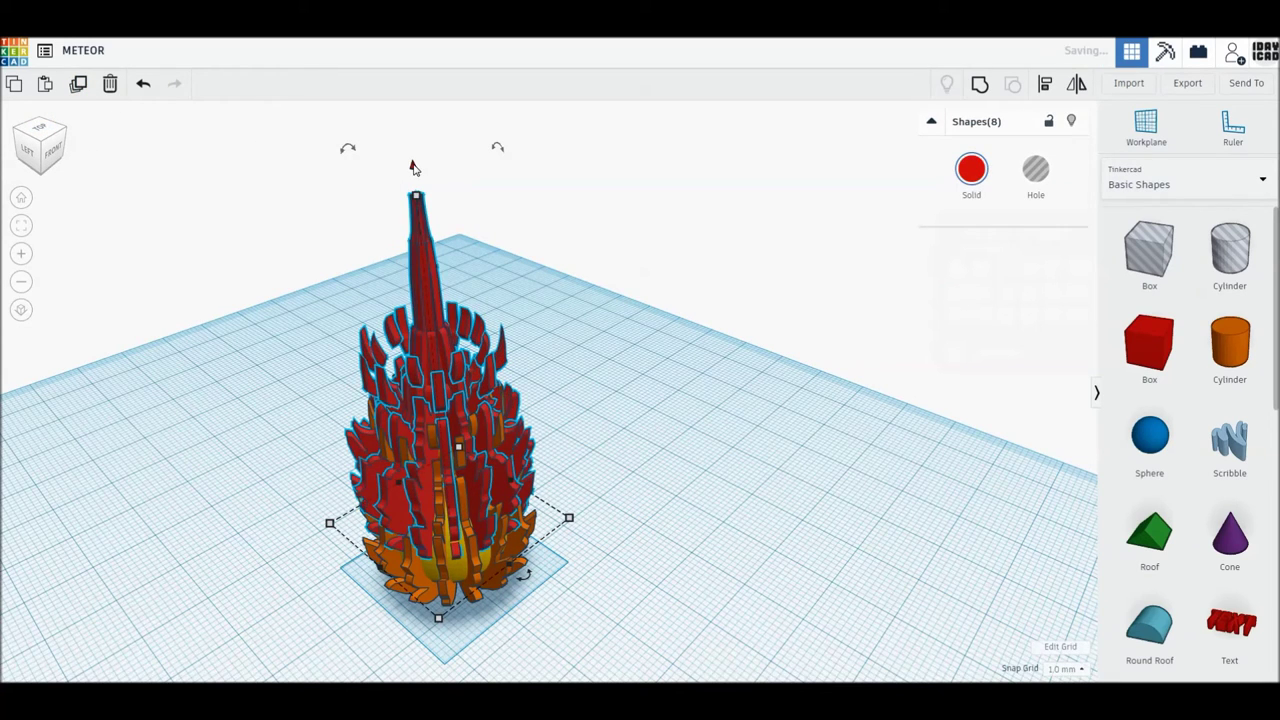
pyautogui.moveTo(409, 153); pyautogui.dragTo(400, 117)
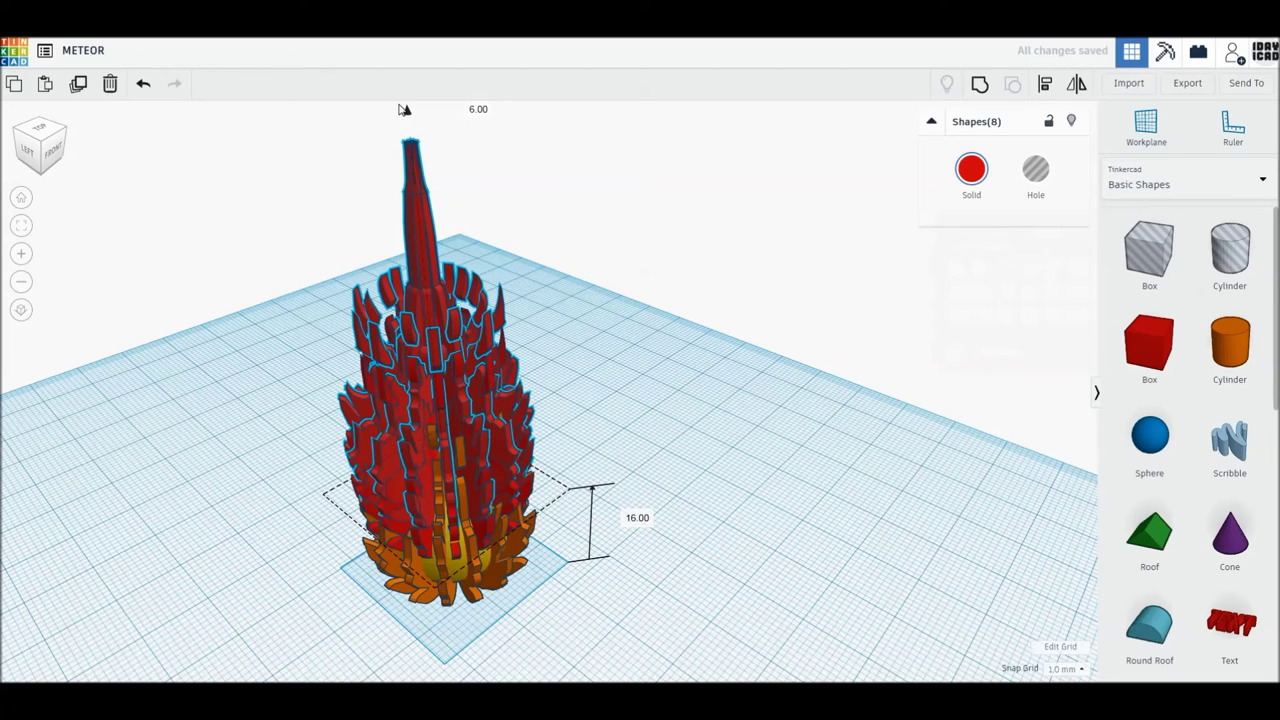
pyautogui.moveTo(400, 110); pyautogui.dragTo(395, 81)
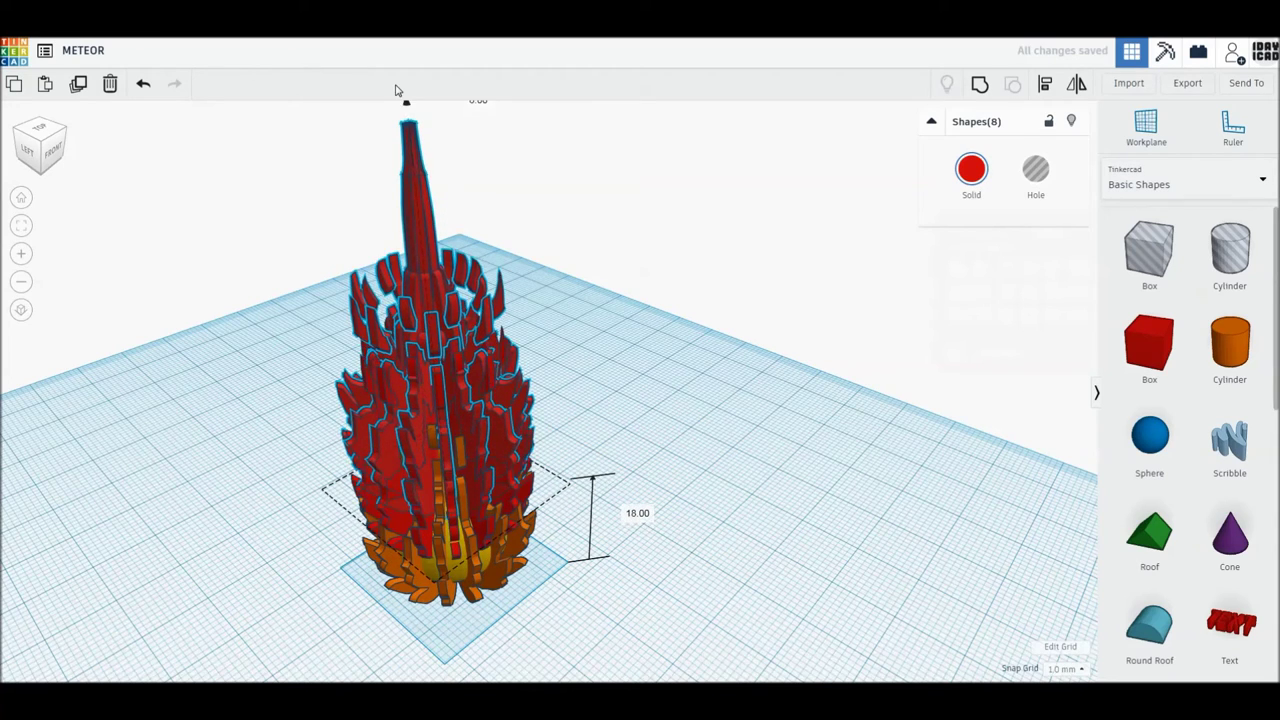
pyautogui.moveTo(395, 79); pyautogui.dragTo(408, 112)
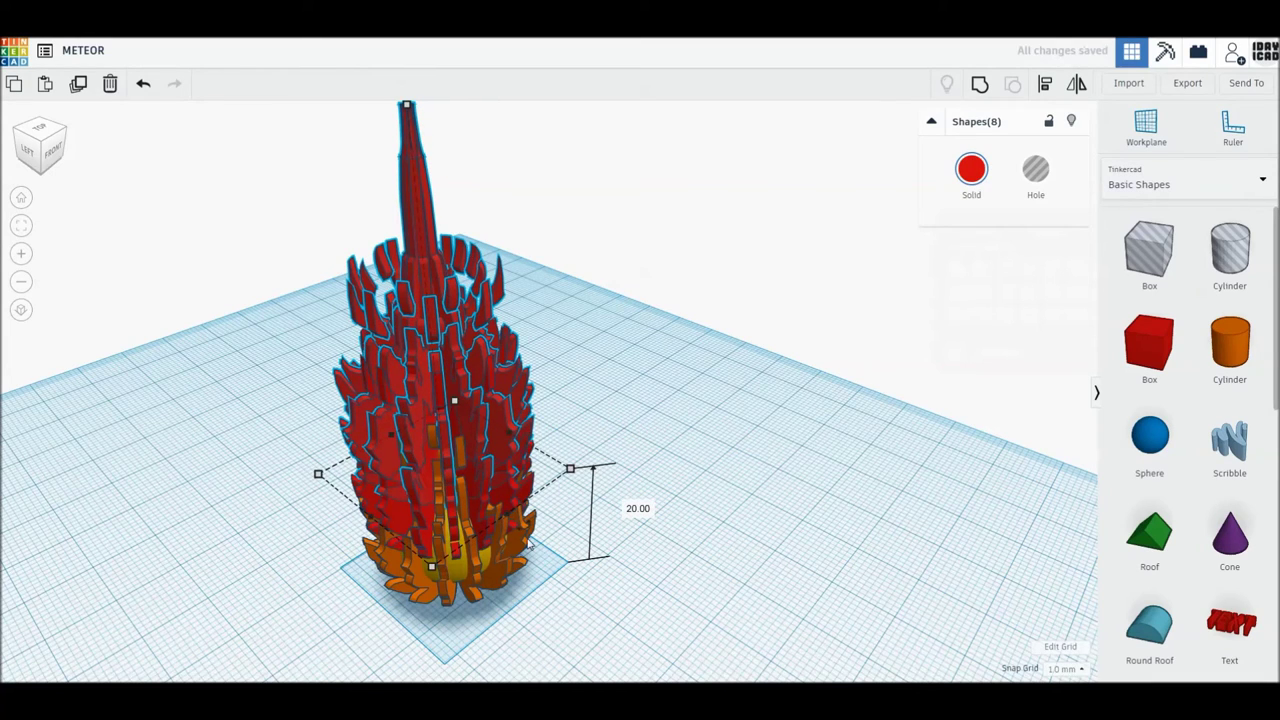
# Step: Turn the flame copy 6° and colour it dark red
pyautogui.click(594, 572)
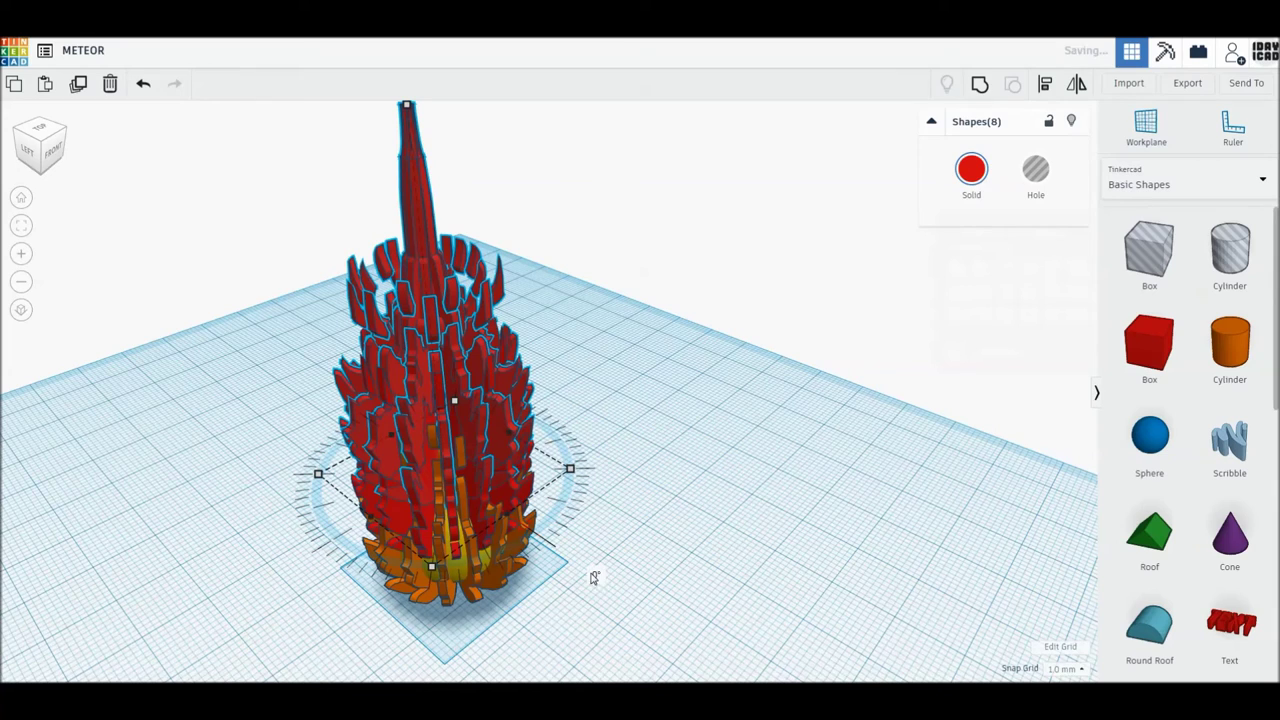
pyautogui.moveTo(643, 617); pyautogui.dragTo(643, 617)
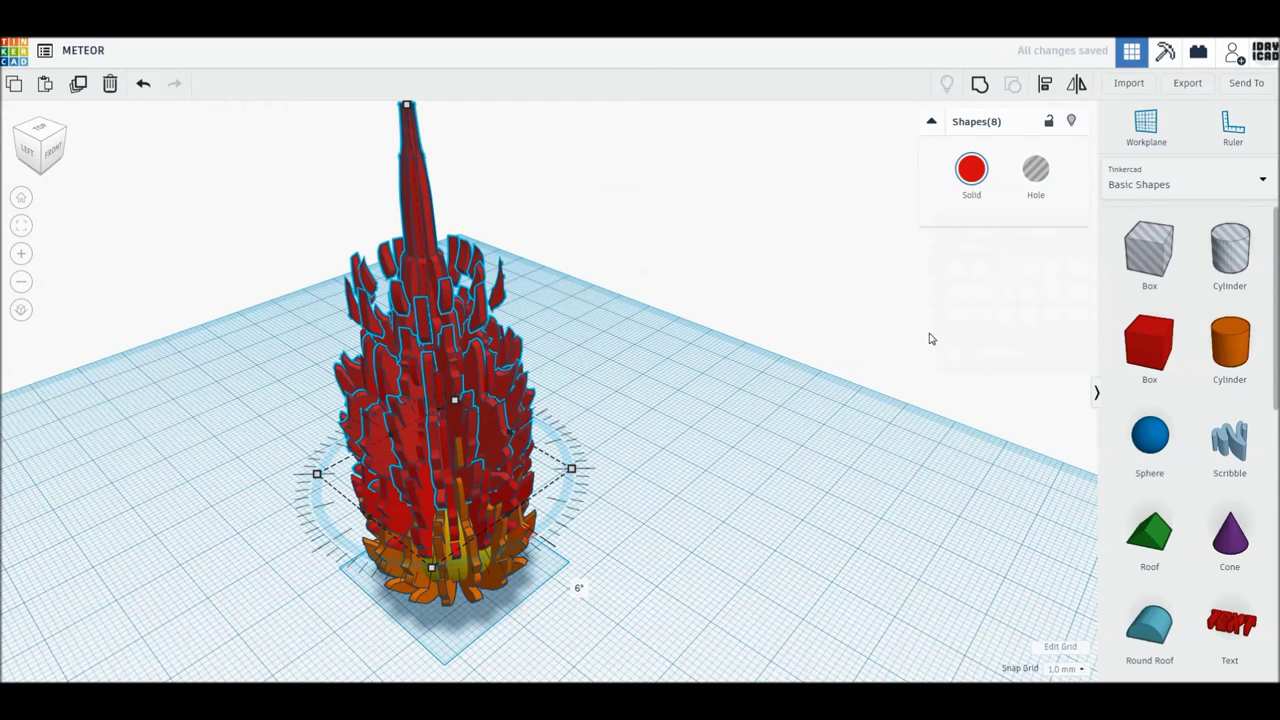
pyautogui.click(971, 170)
pyautogui.click(957, 315)
pyautogui.click(790, 347)
pyautogui.scroll(-3, 770, 346)
pyautogui.scroll(-1, 760, 345)
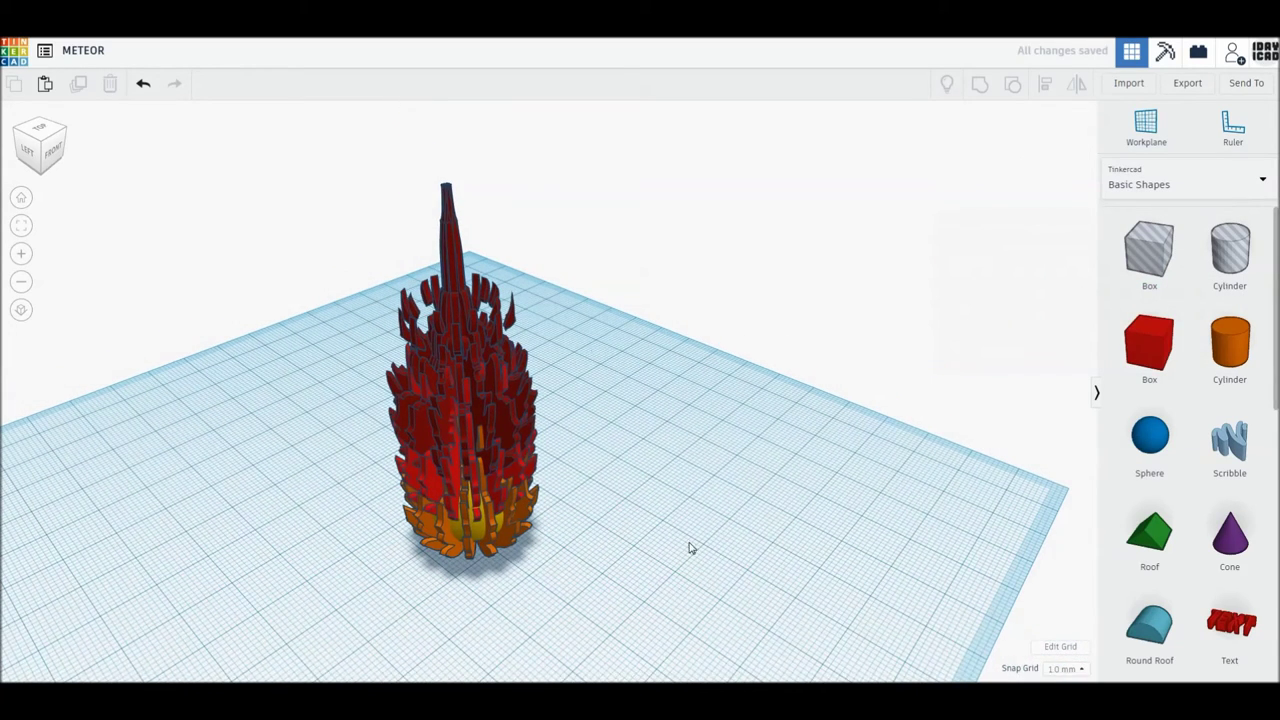
pyautogui.moveTo(688, 548); pyautogui.dragTo(651, 521, button='right')
# Step: Group all 25 meteor shapes and switch on Multicolor so the yellow, orange and red parts stay distinct
pyautogui.moveTo(645, 560); pyautogui.dragTo(358, 277)
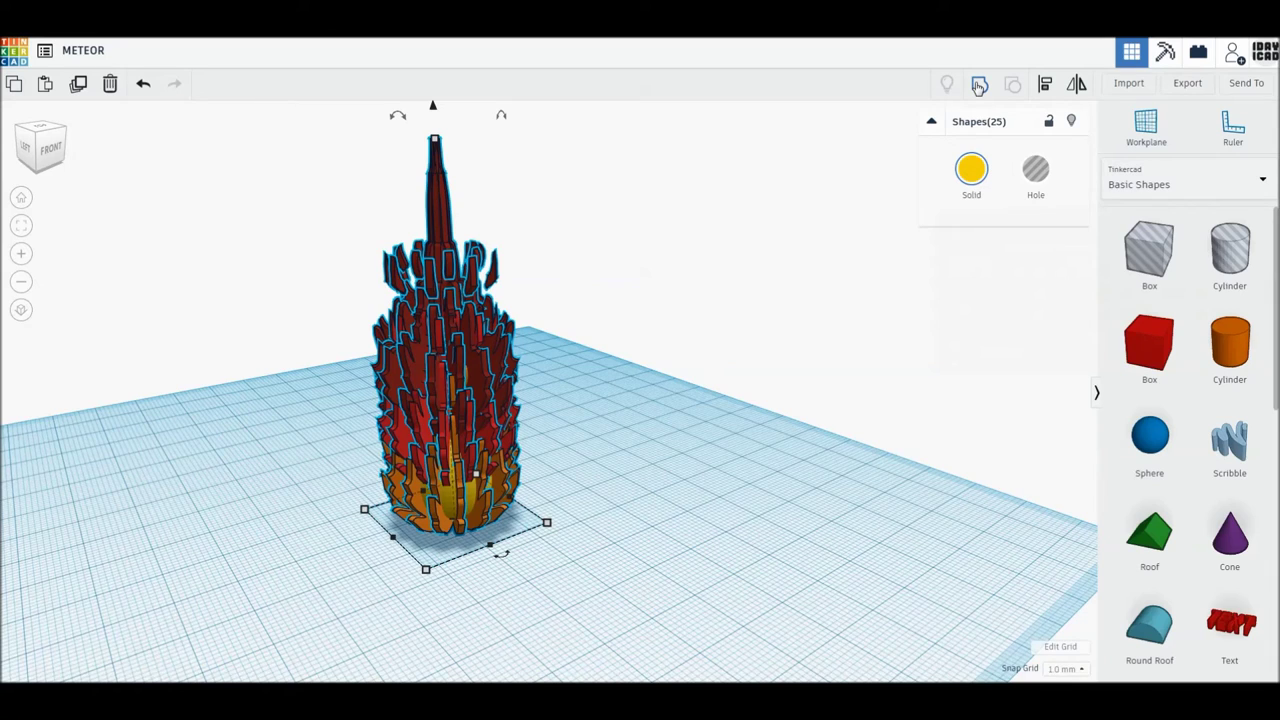
pyautogui.click(979, 86)
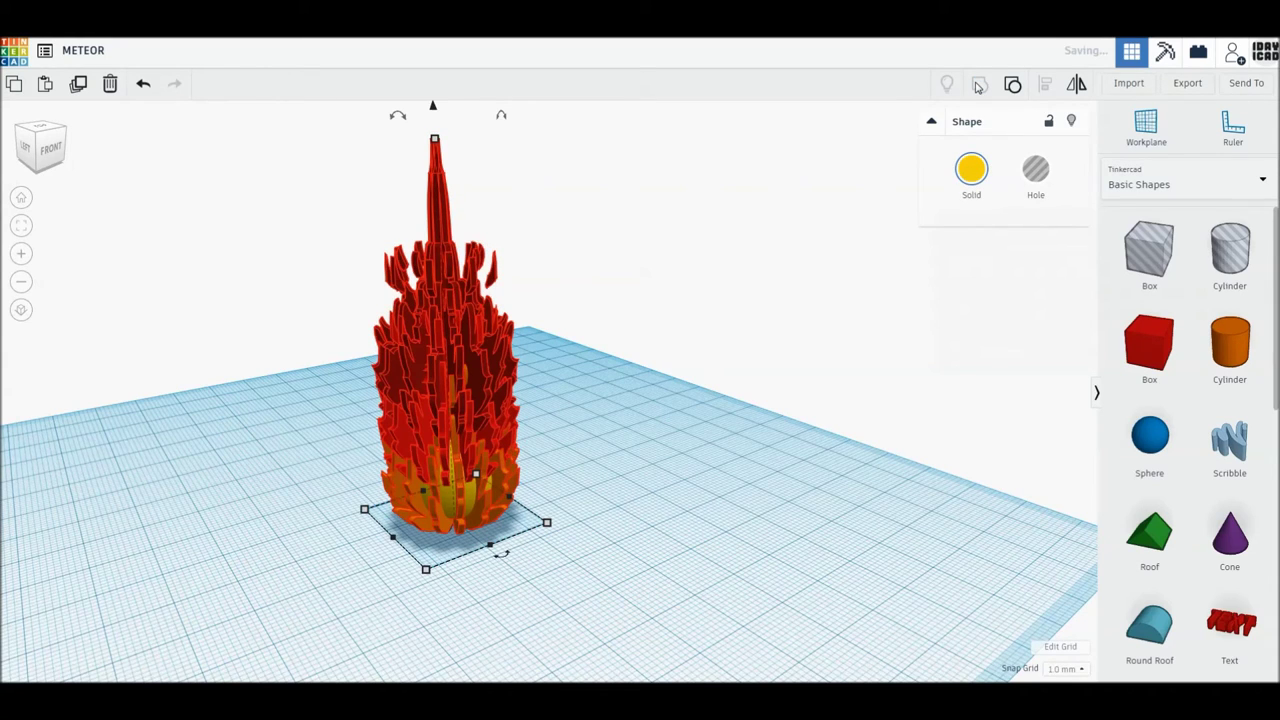
pyautogui.click(971, 169)
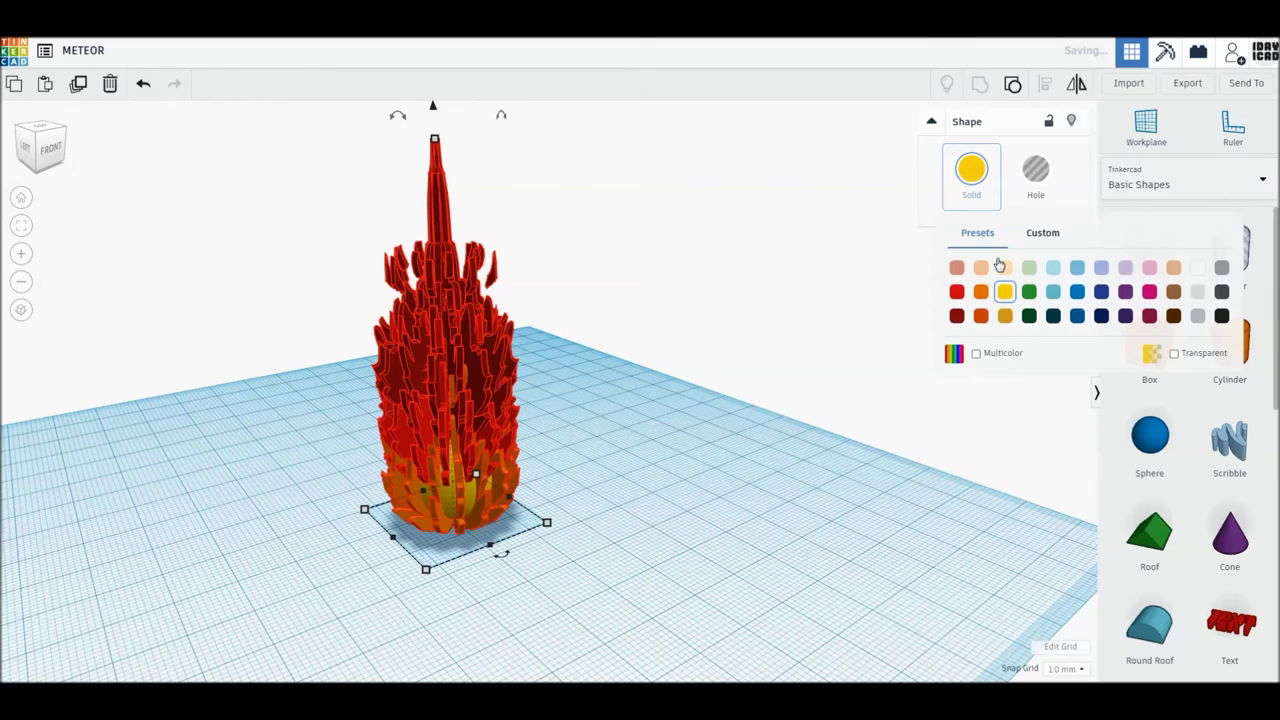
pyautogui.click(976, 353)
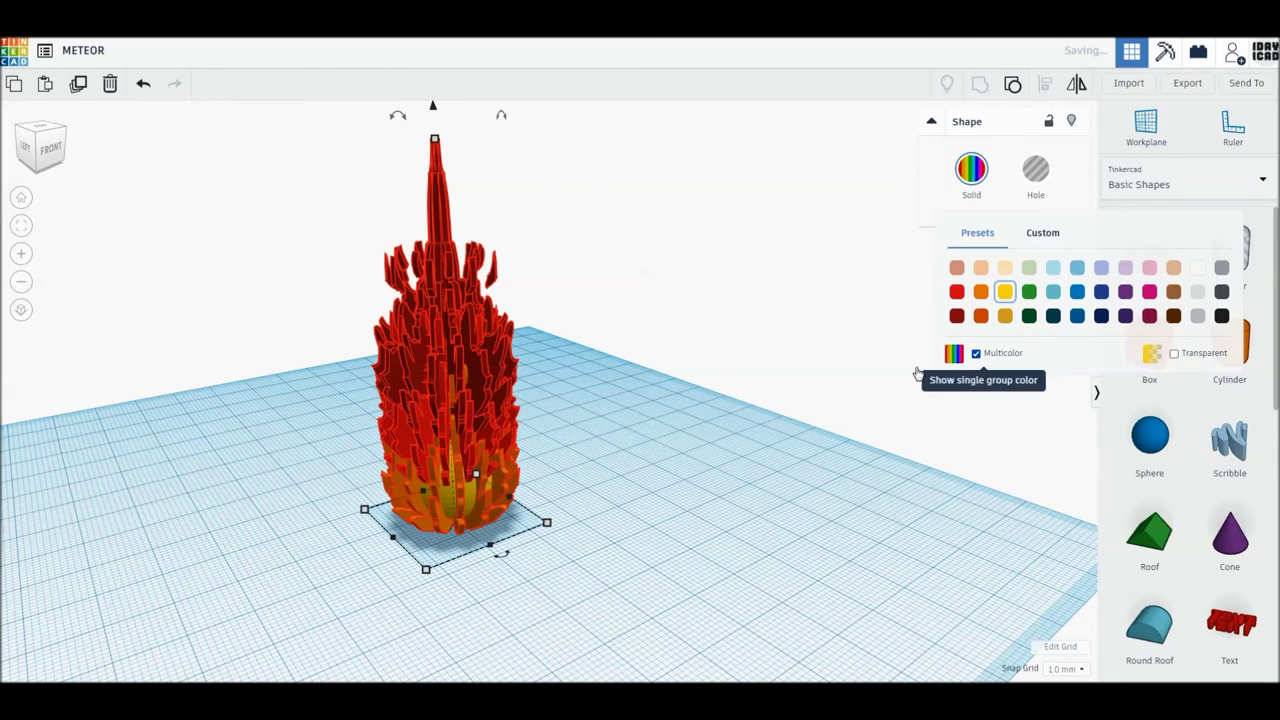
pyautogui.click(741, 358)
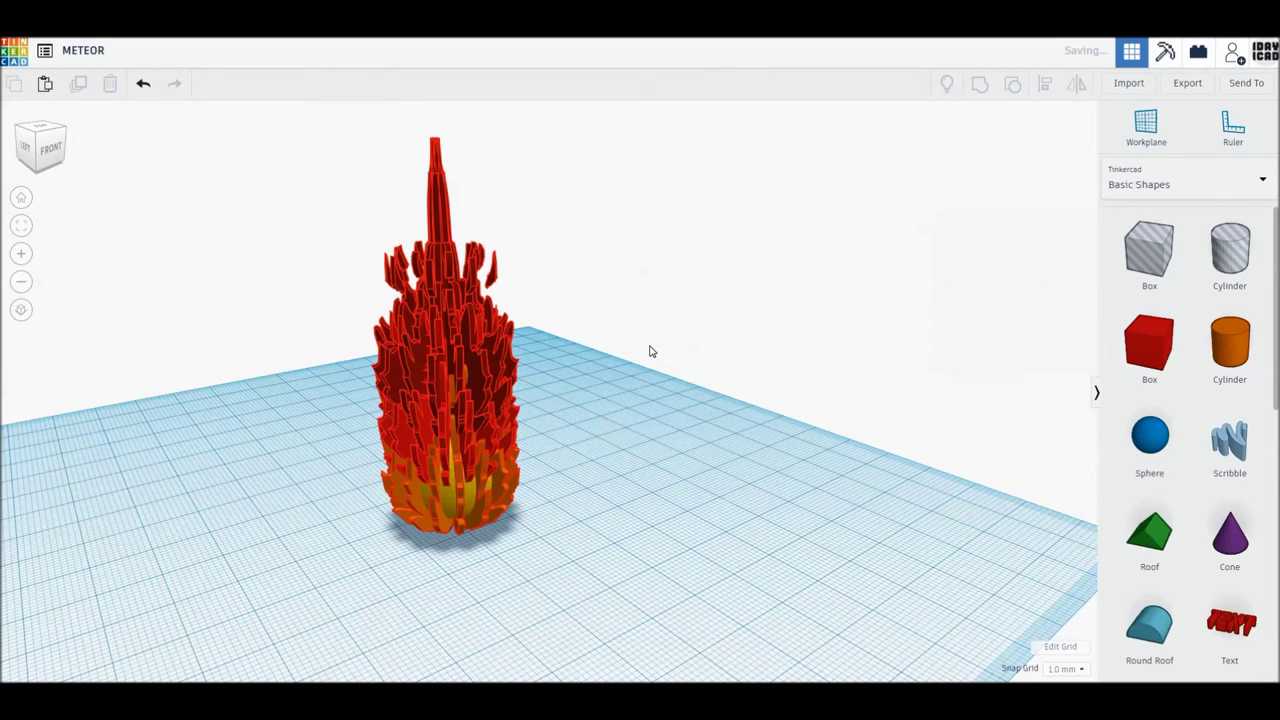
pyautogui.scroll(-2, 649, 351)
pyautogui.scroll(-2, 629, 349)
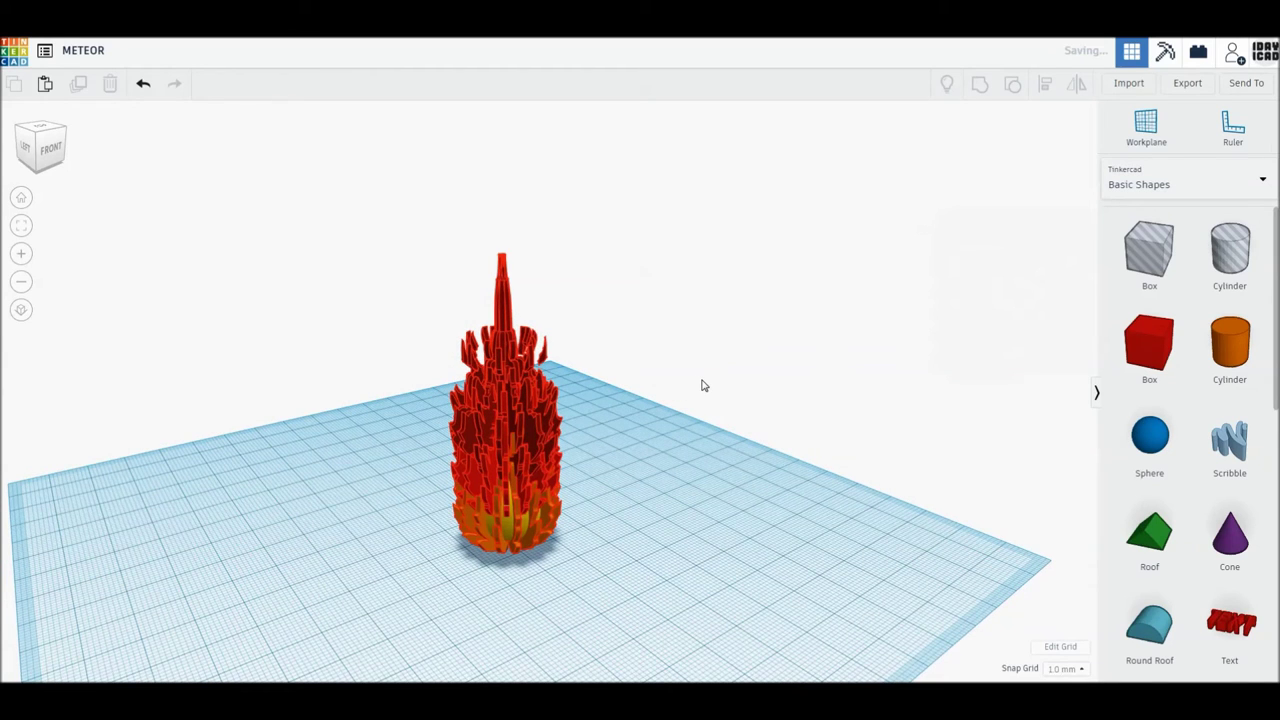
# Step: Tilt the grouped meteor about 20° to the left
pyautogui.moveTo(657, 528)
pyautogui.mouseDown(button='right')
pyautogui.moveTo(706, 506)
pyautogui.moveTo(791, 506)
pyautogui.moveTo(770, 503)
pyautogui.mouseUp(button='right')
pyautogui.click(605, 437)
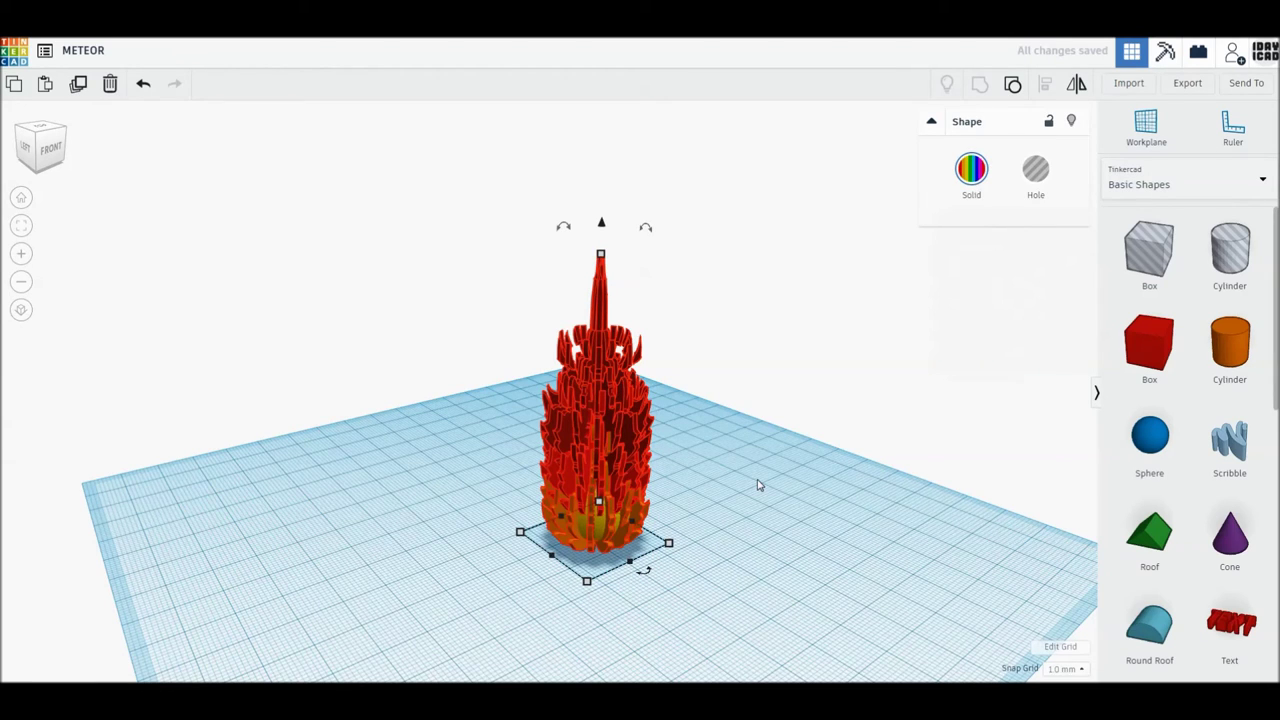
pyautogui.scroll(2, 757, 485)
pyautogui.scroll(1, 758, 487)
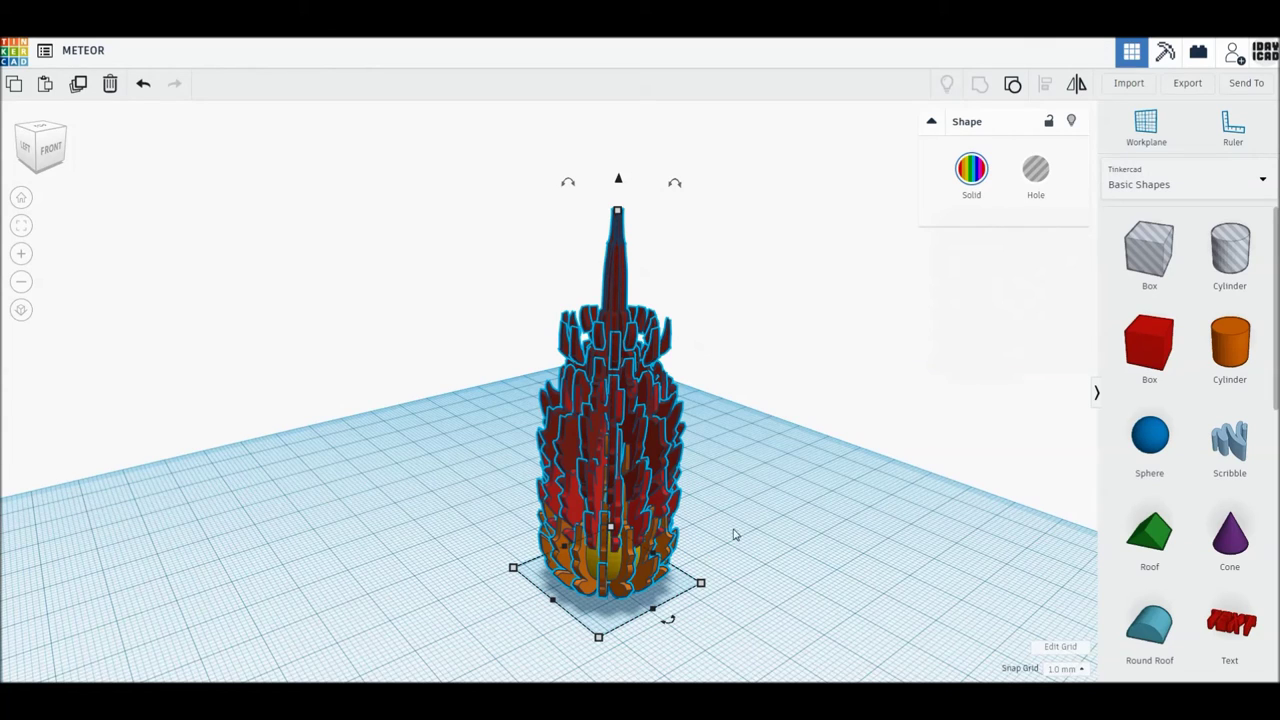
pyautogui.moveTo(641, 227); pyautogui.dragTo(634, 234)
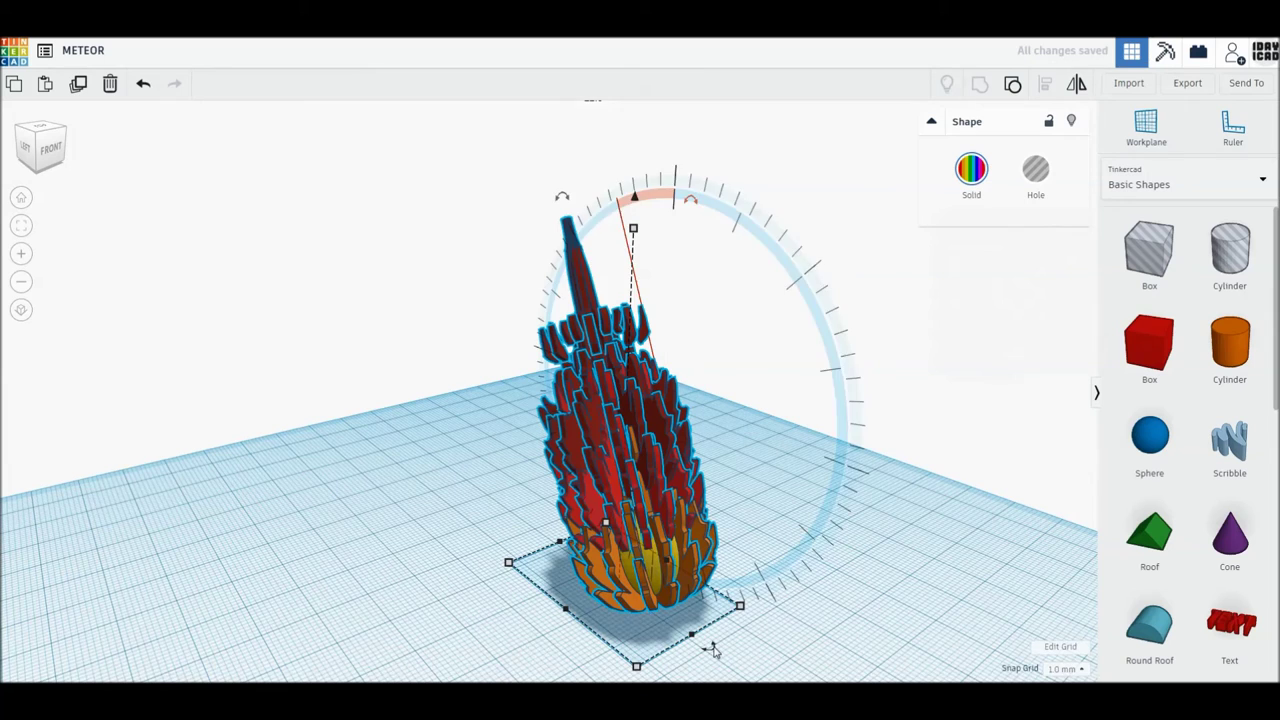
# Step: Turn the meteor 45° about its vertical axis and return to the Home view
pyautogui.moveTo(677, 660); pyautogui.dragTo(608, 664)
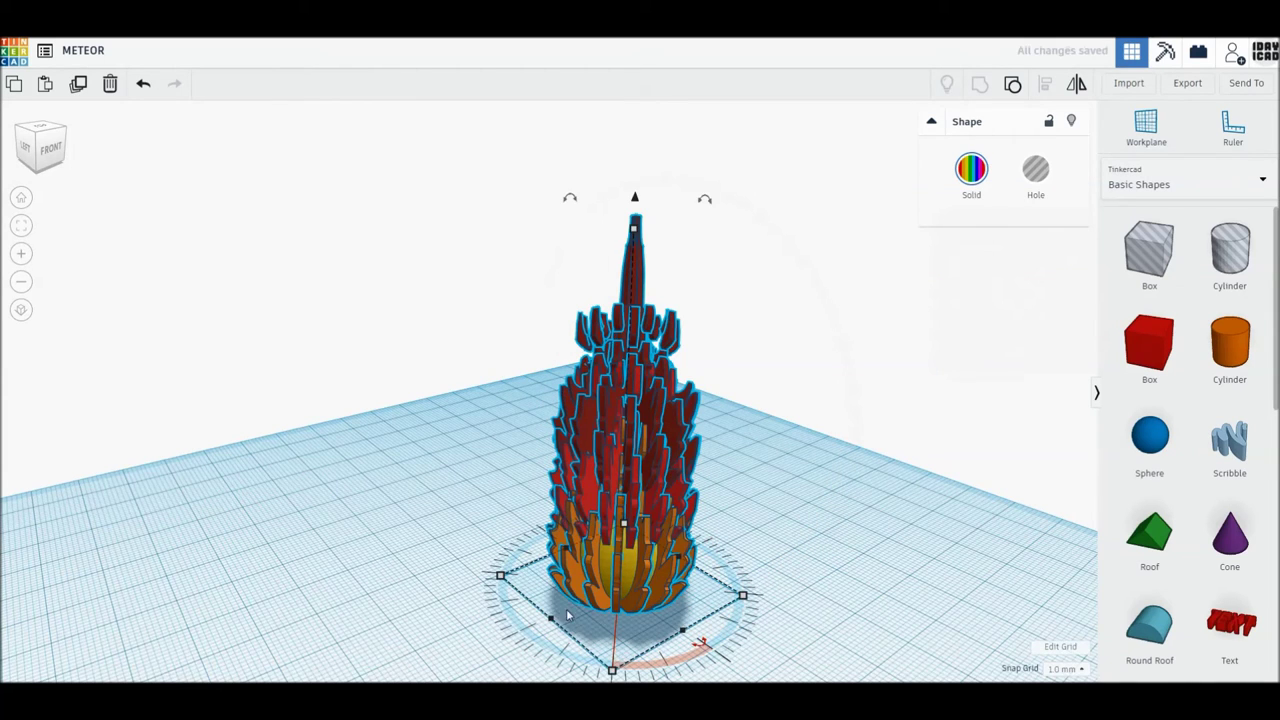
pyautogui.scroll(-2, 566, 608)
pyautogui.click(20, 201)
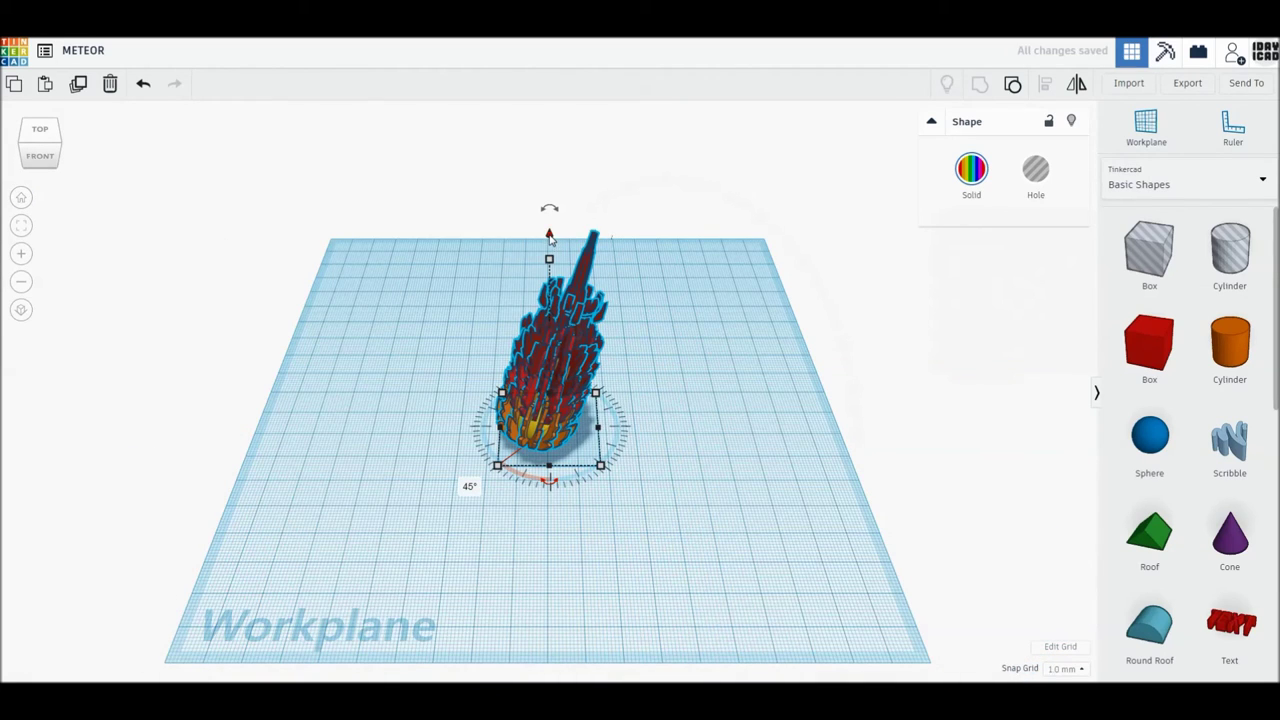
# Step: Undo a trial 26 mm lift and place the red meteor copy to the left
pyautogui.moveTo(549, 238); pyautogui.dragTo(551, 146)
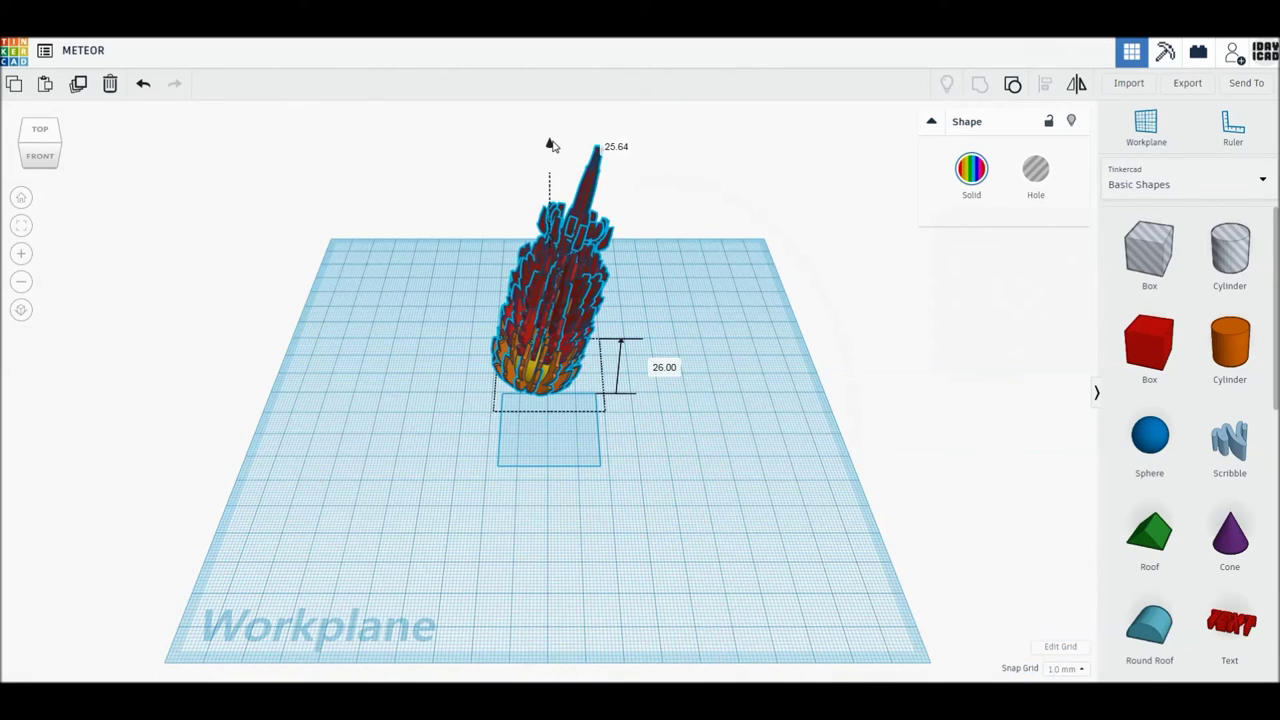
pyautogui.click(143, 84)
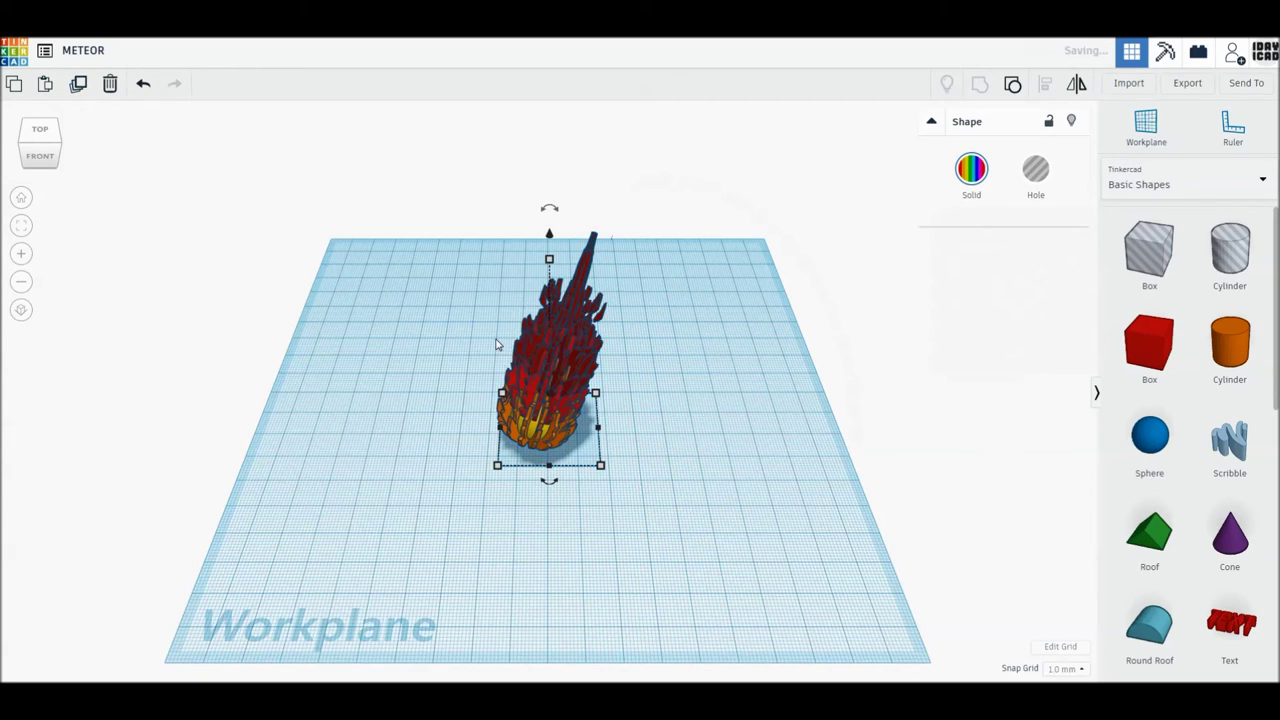
pyautogui.moveTo(436, 356); pyautogui.dragTo(428, 338)
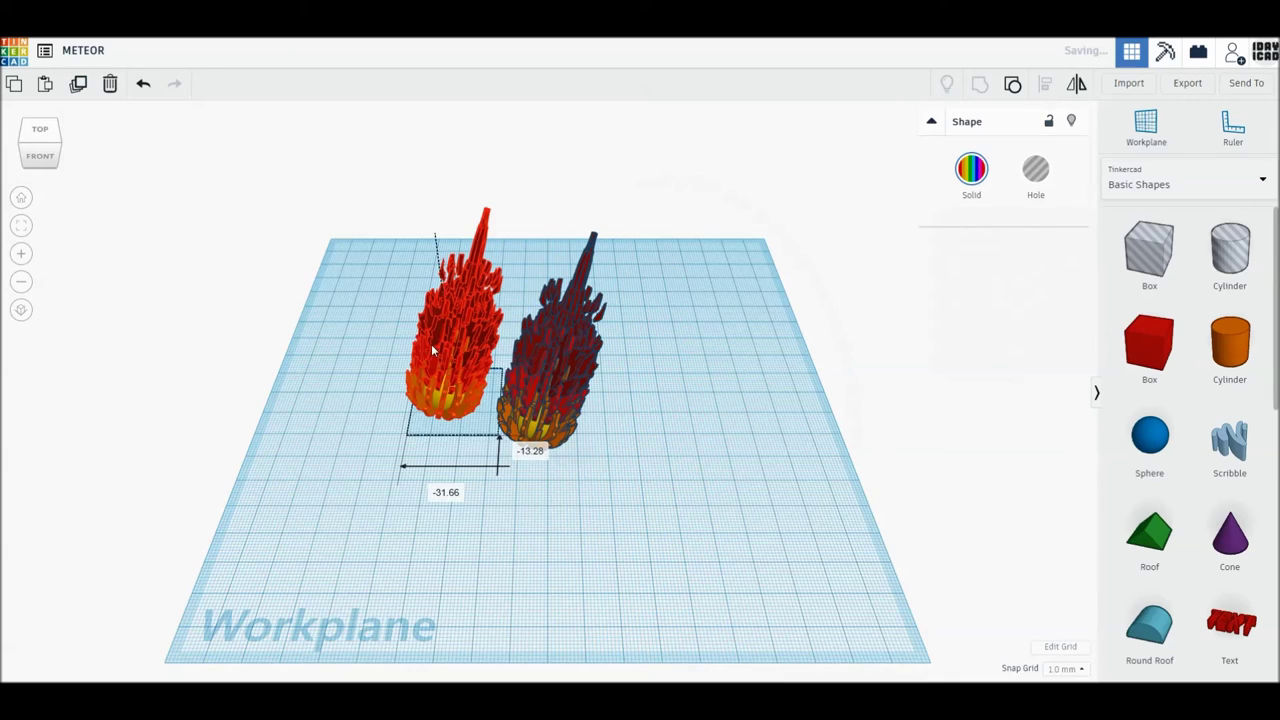
# Step: Copy the dark meteor to the right and place a copied meteor between the other two
pyautogui.click(558, 370)
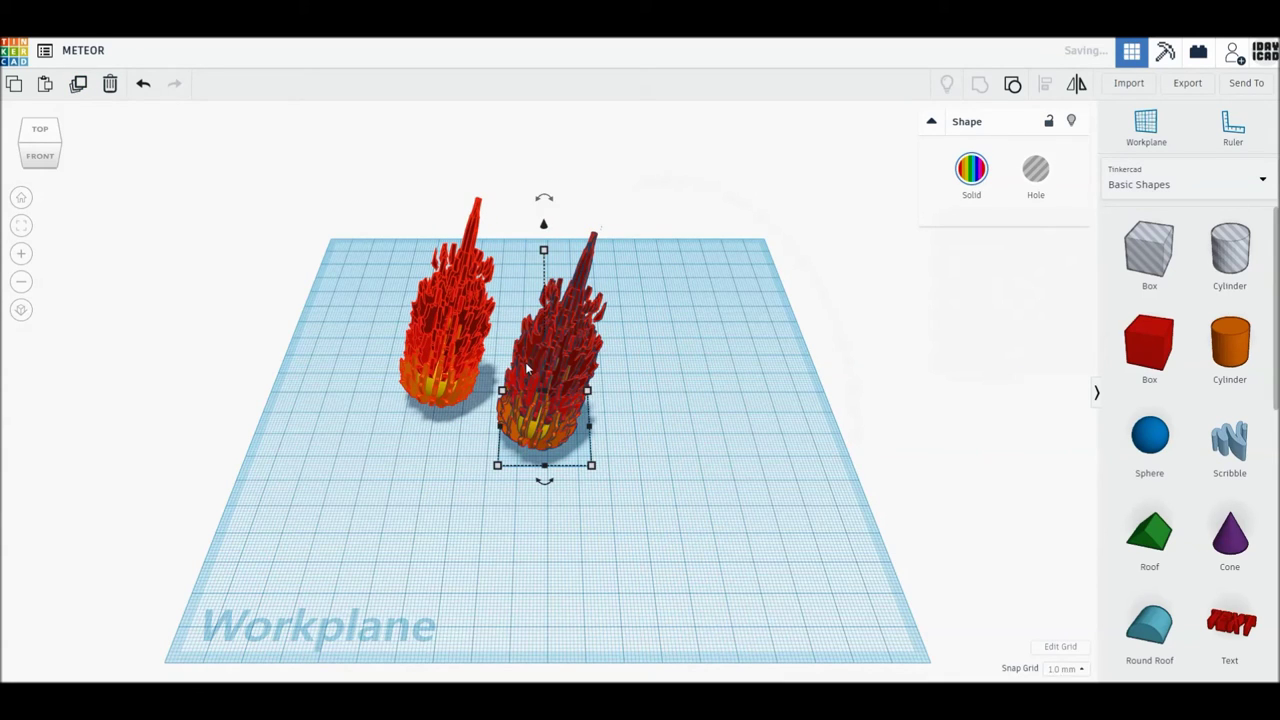
pyautogui.keyDown('alt'); pyautogui.moveTo(525, 362); pyautogui.dragTo(674, 358); pyautogui.keyUp('alt')
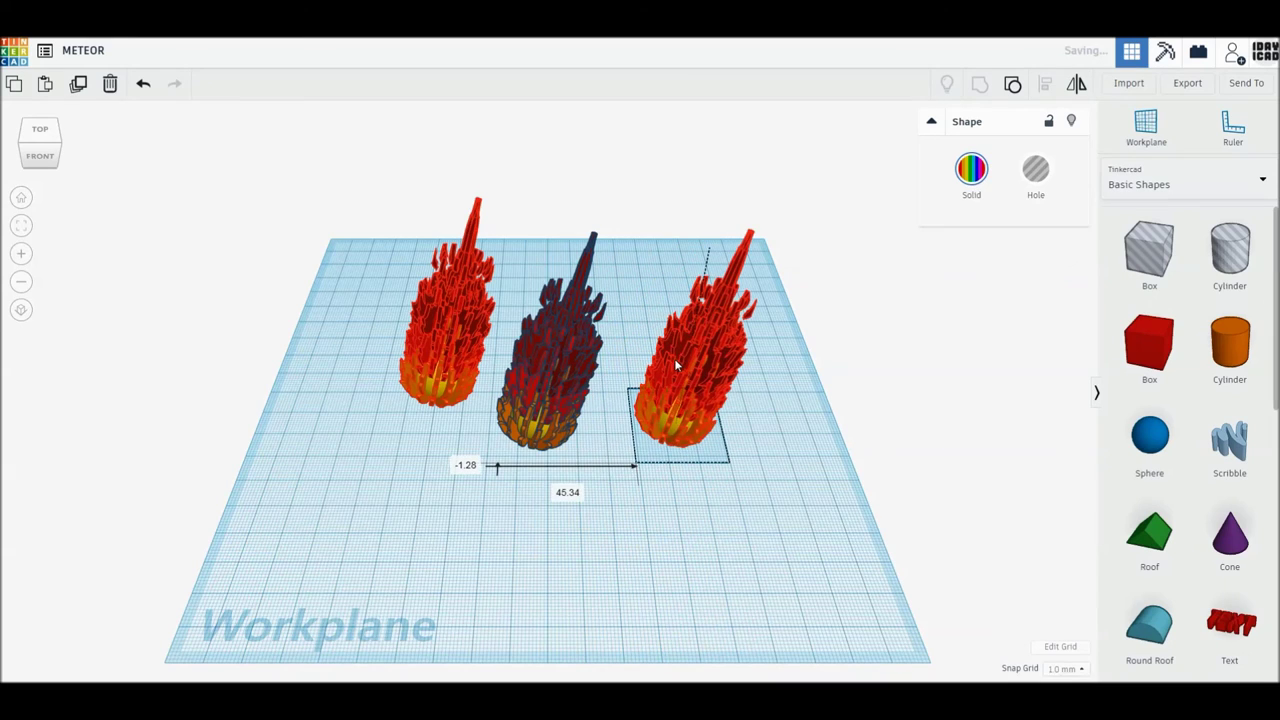
pyautogui.click(829, 400)
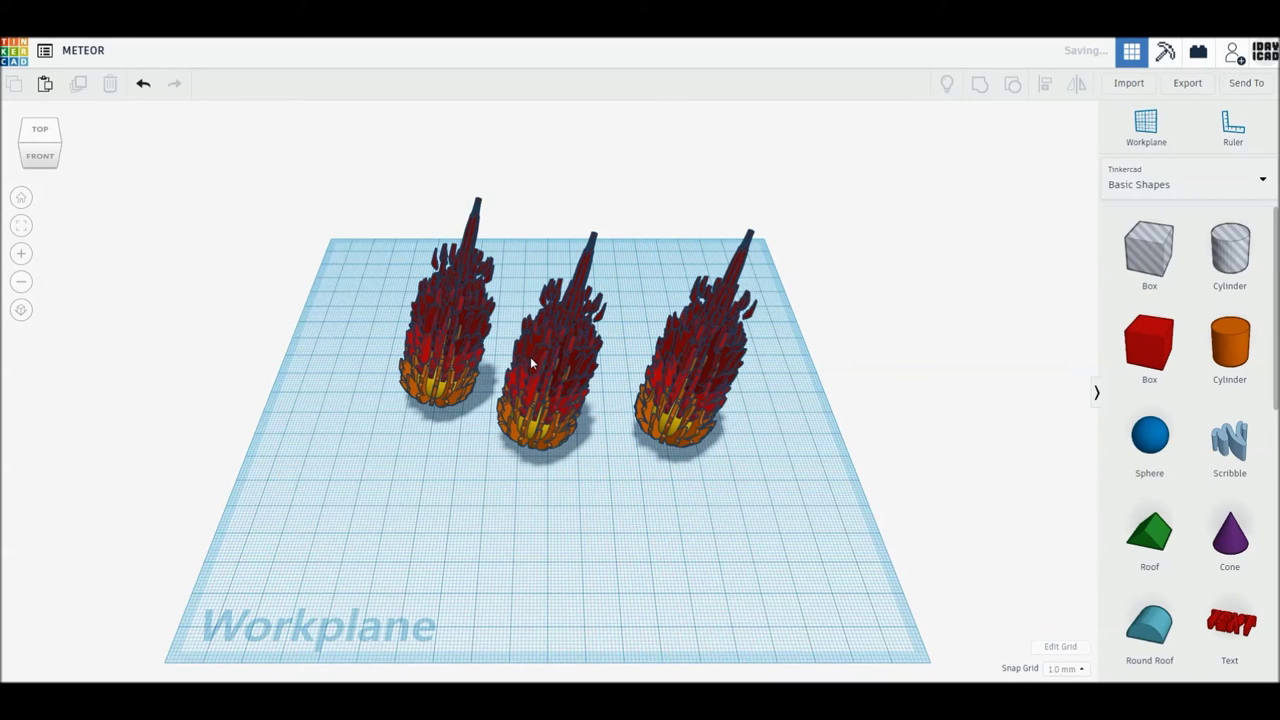
pyautogui.click(449, 356)
# Step: Tilt the left meteor -22.5°, then turn the right one -45° and shorten it
pyautogui.moveTo(435, 174)
pyautogui.mouseDown()
pyautogui.moveTo(475, 200)
pyautogui.moveTo(476, 221)
pyautogui.mouseUp()
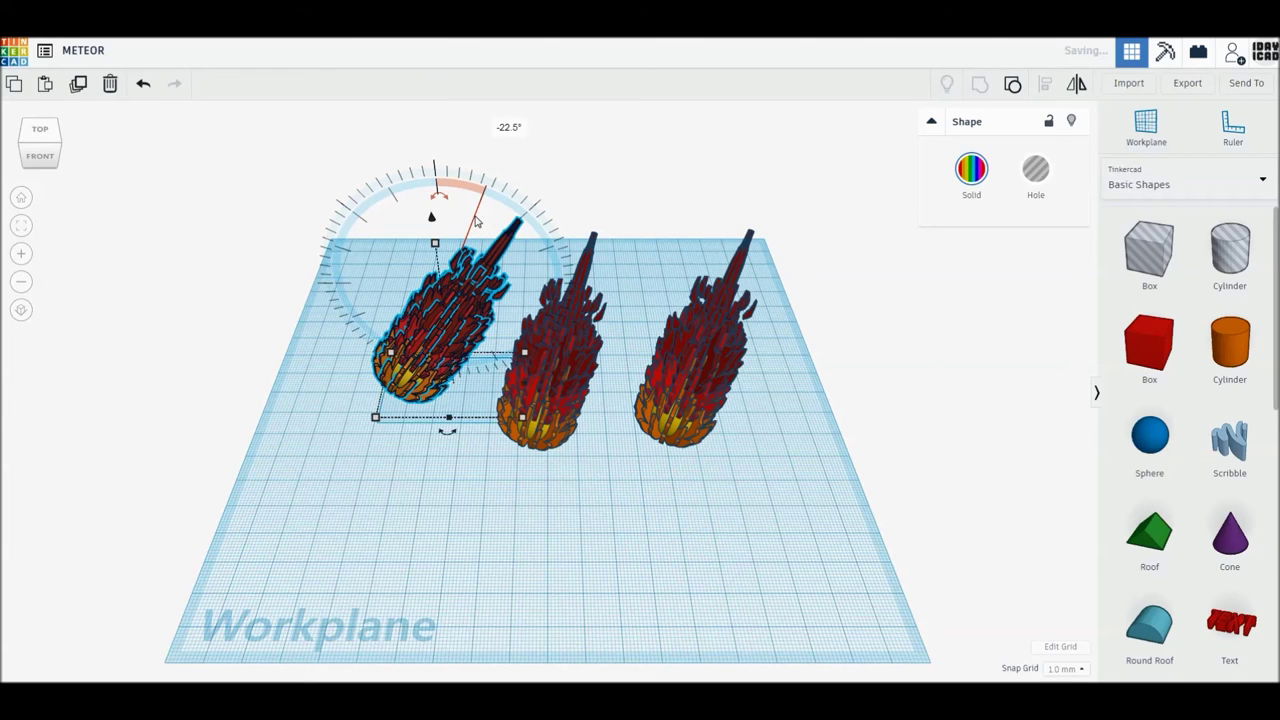
pyautogui.click(714, 328)
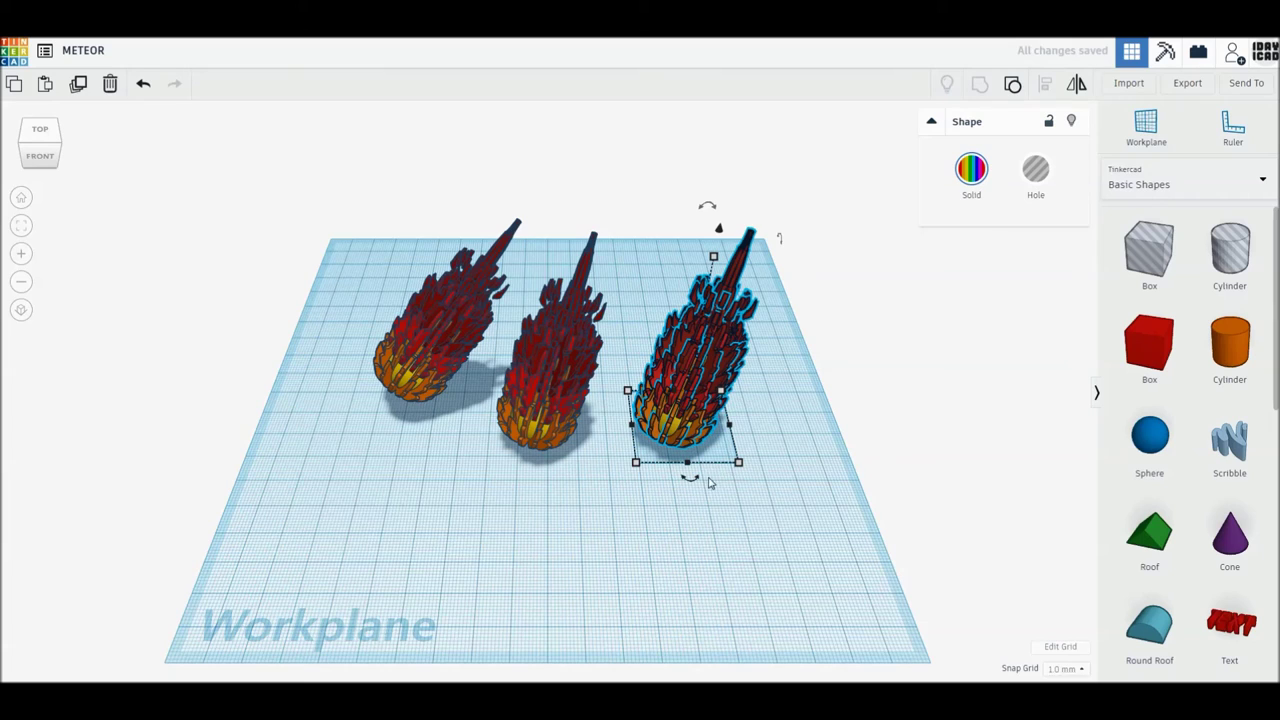
pyautogui.moveTo(690, 480)
pyautogui.mouseDown()
pyautogui.moveTo(726, 474)
pyautogui.moveTo(751, 214)
pyautogui.mouseUp()
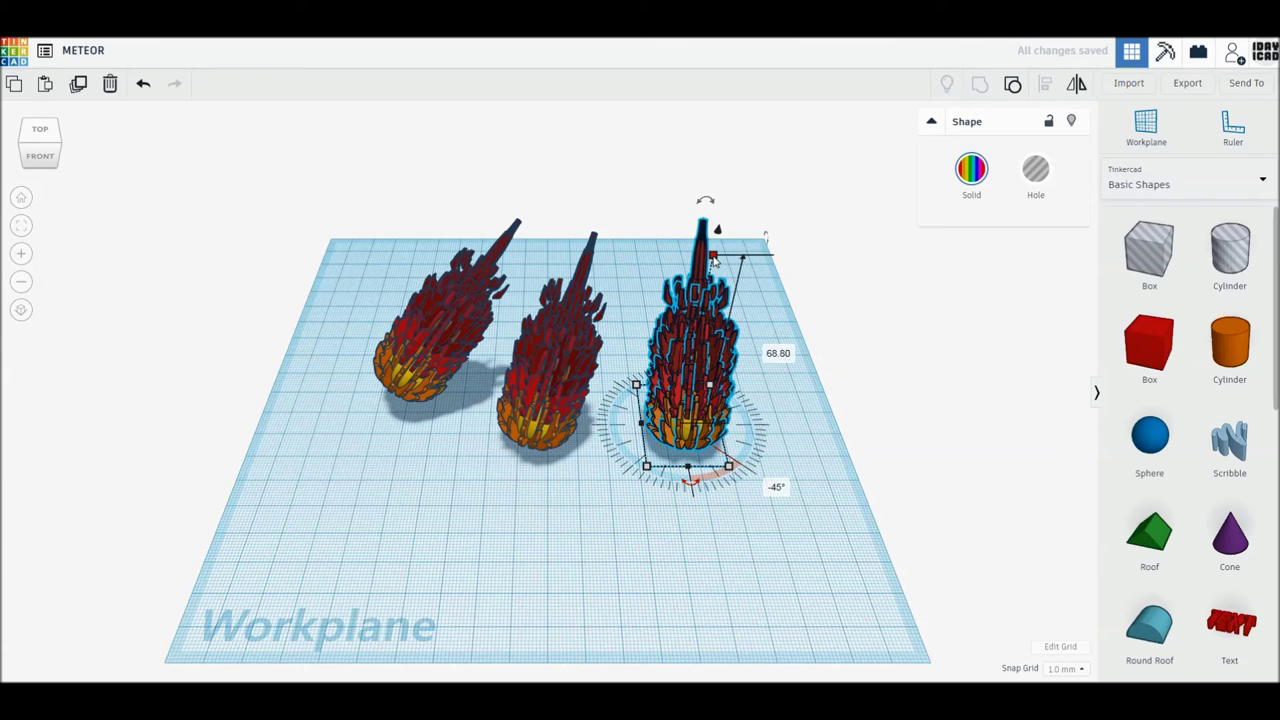
pyautogui.moveTo(714, 259); pyautogui.dragTo(716, 289)
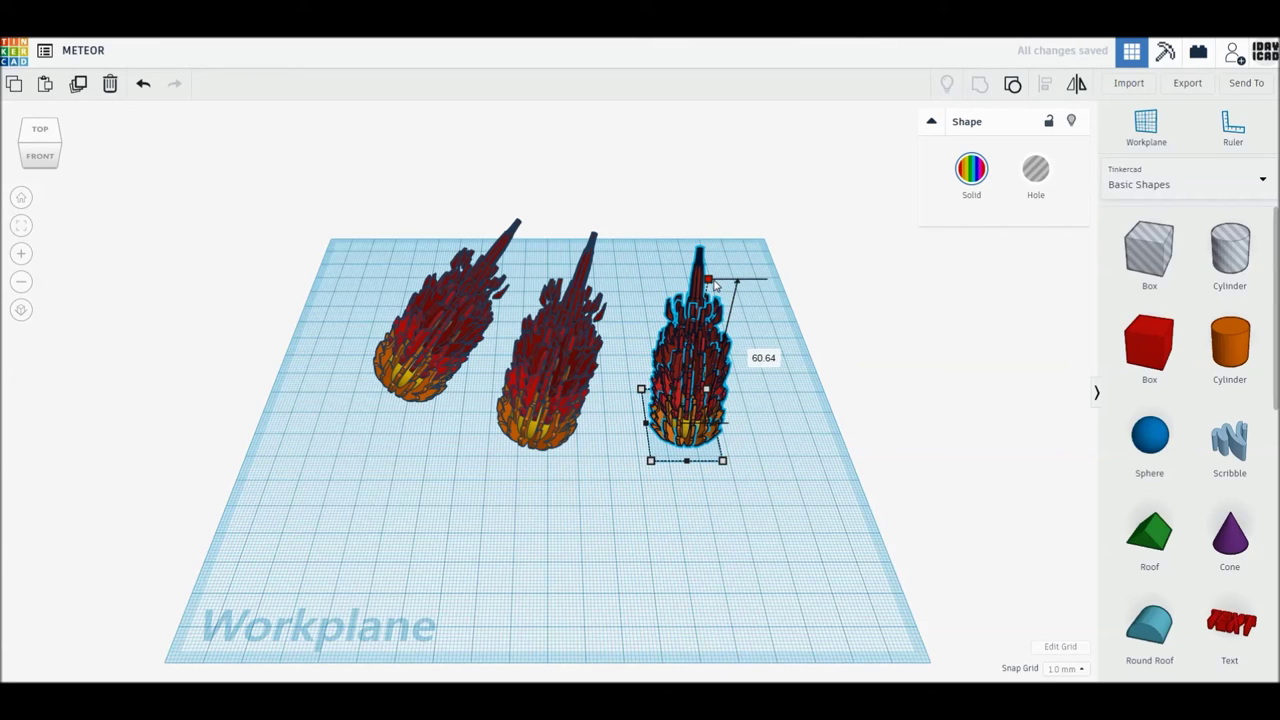
# Step: Shorten the left meteor to about 54
pyautogui.click(468, 293)
pyautogui.moveTo(435, 243); pyautogui.dragTo(436, 258)
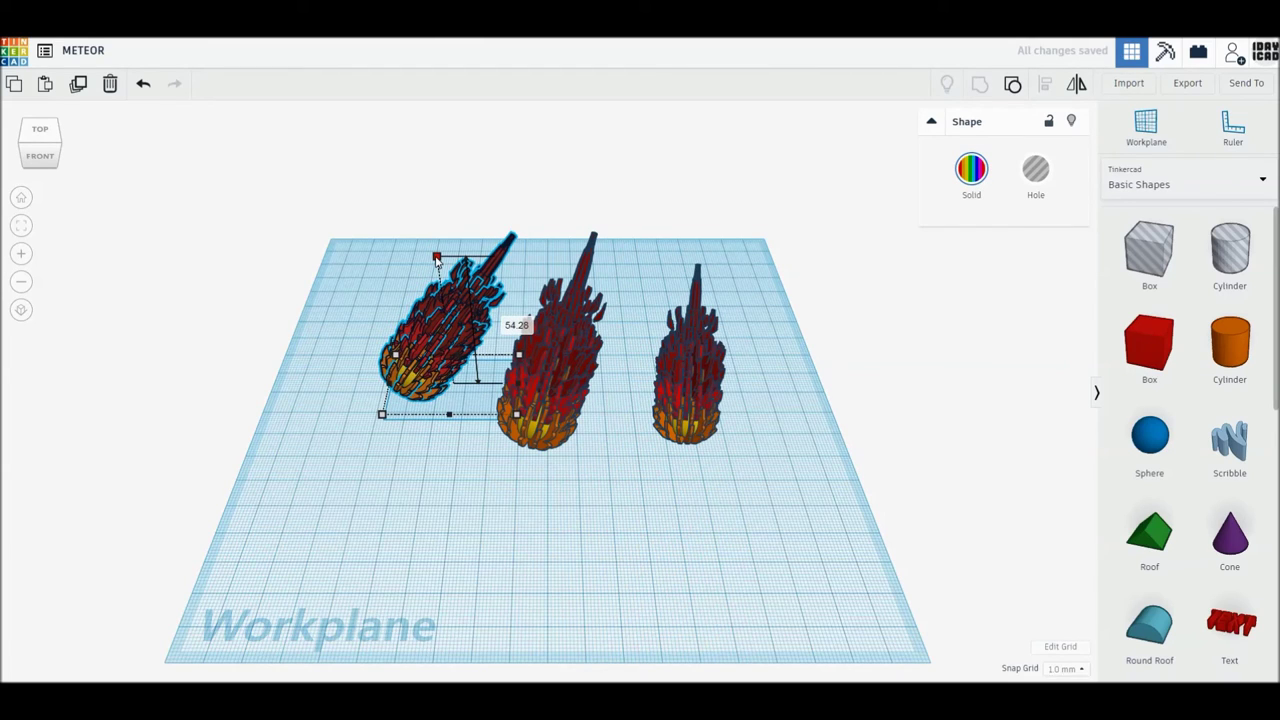
pyautogui.moveTo(437, 258); pyautogui.dragTo(437, 259)
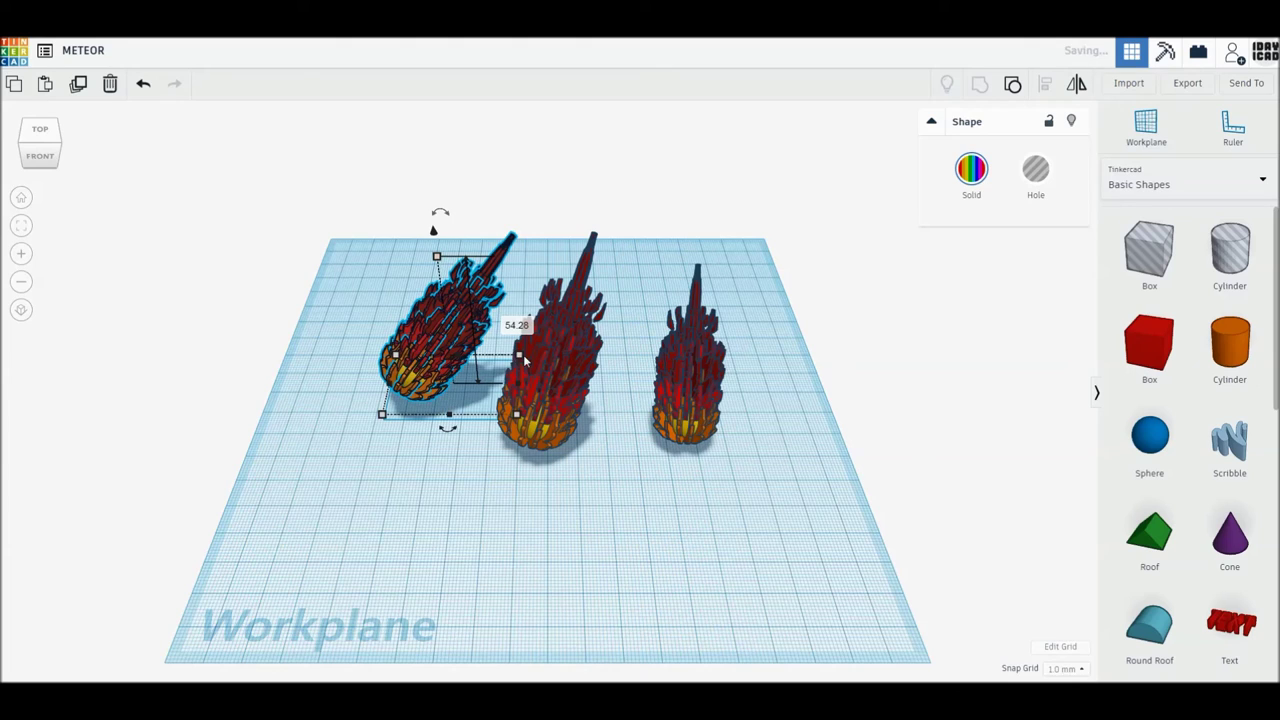
# Step: Move the left and right meteors farther back and nudge the middle one slightly forward and left
pyautogui.moveTo(411, 375); pyautogui.dragTo(408, 344)
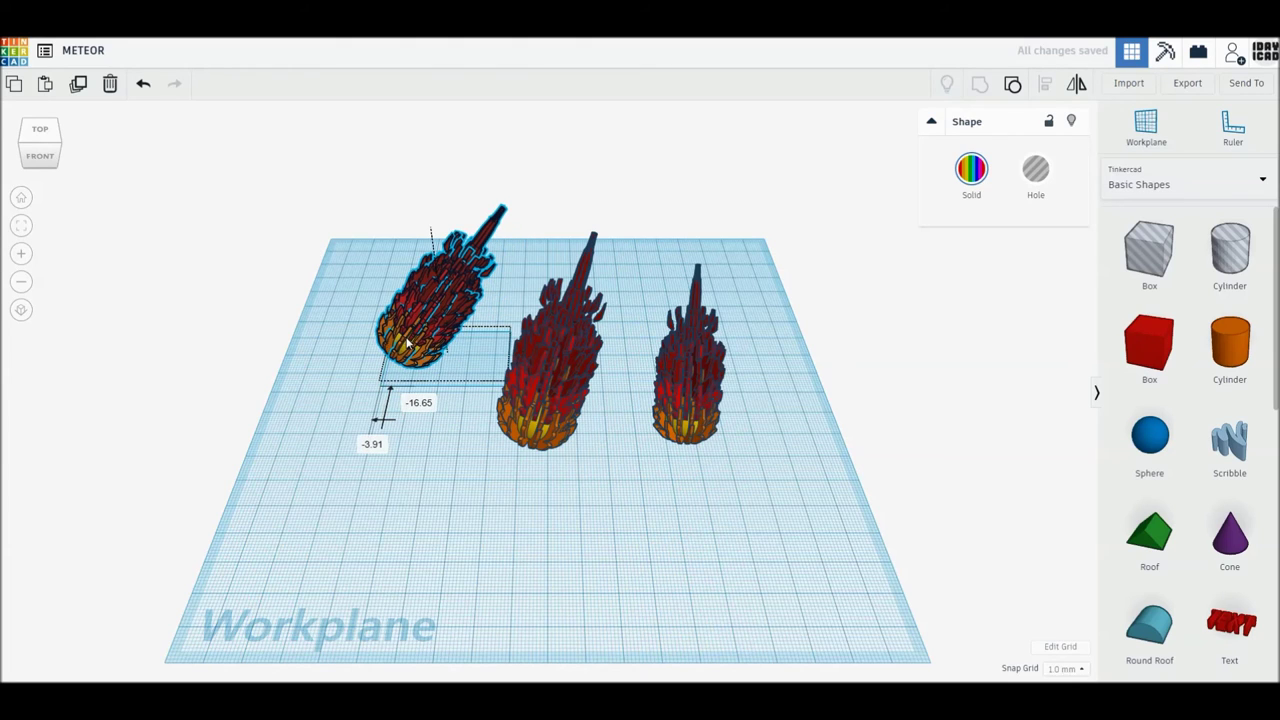
pyautogui.moveTo(702, 400); pyautogui.dragTo(686, 370)
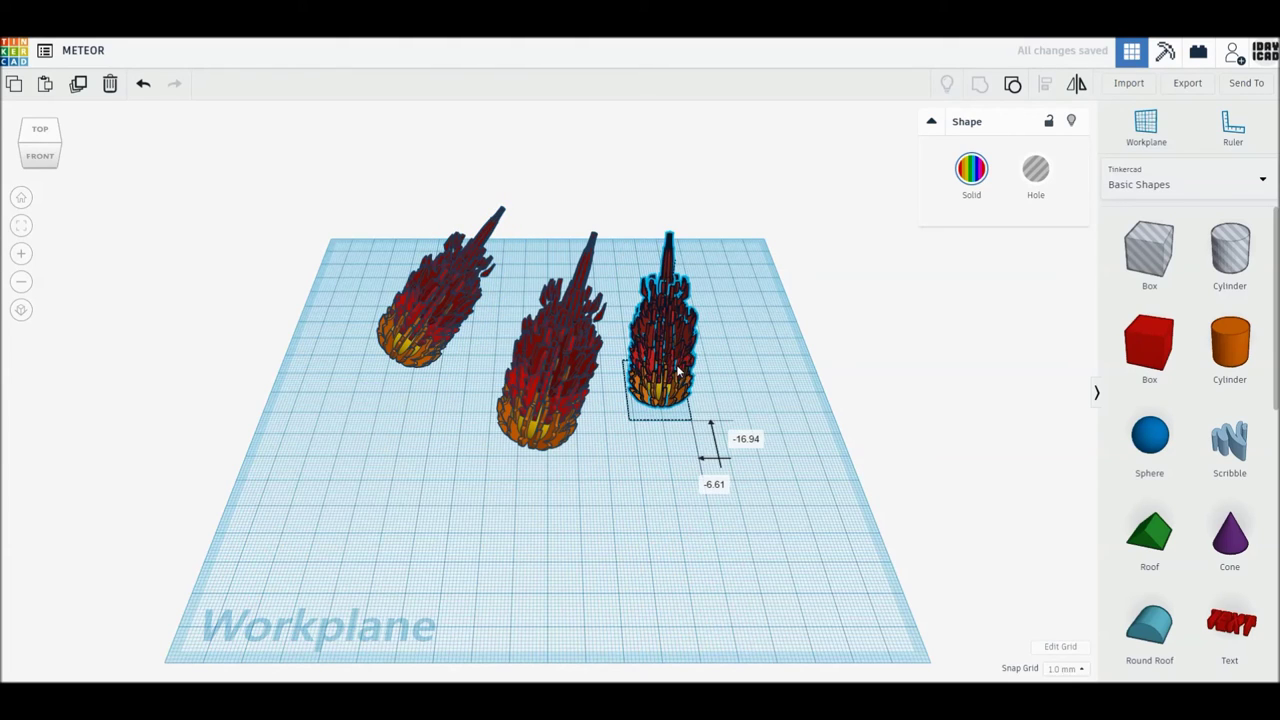
pyautogui.click(785, 345)
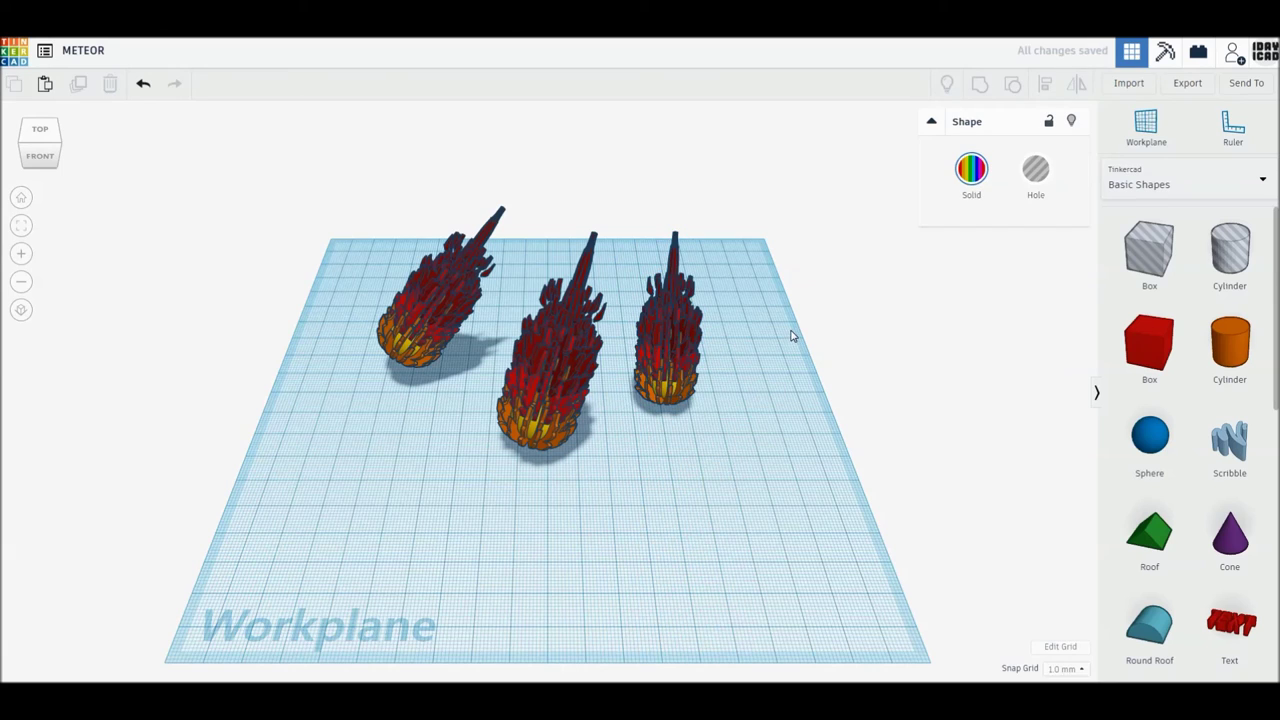
pyautogui.moveTo(540, 399); pyautogui.dragTo(530, 413)
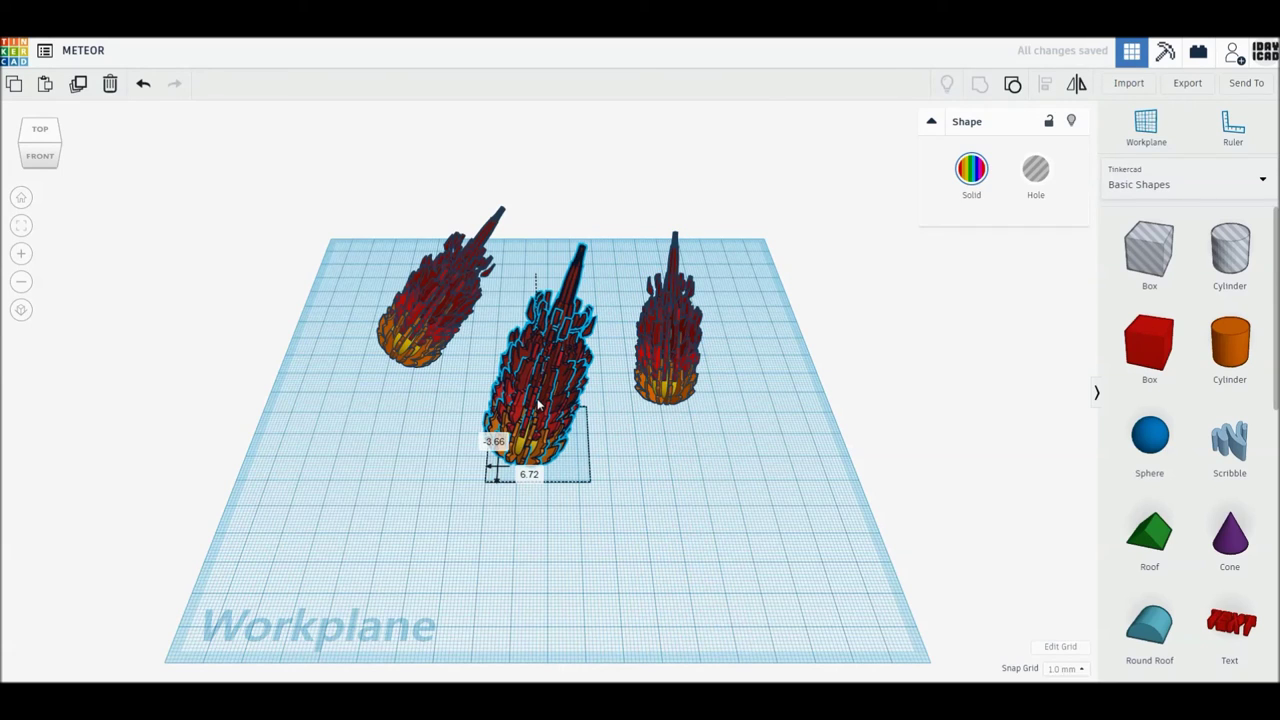
pyautogui.click(690, 435)
pyautogui.moveTo(777, 486); pyautogui.dragTo(414, 250)
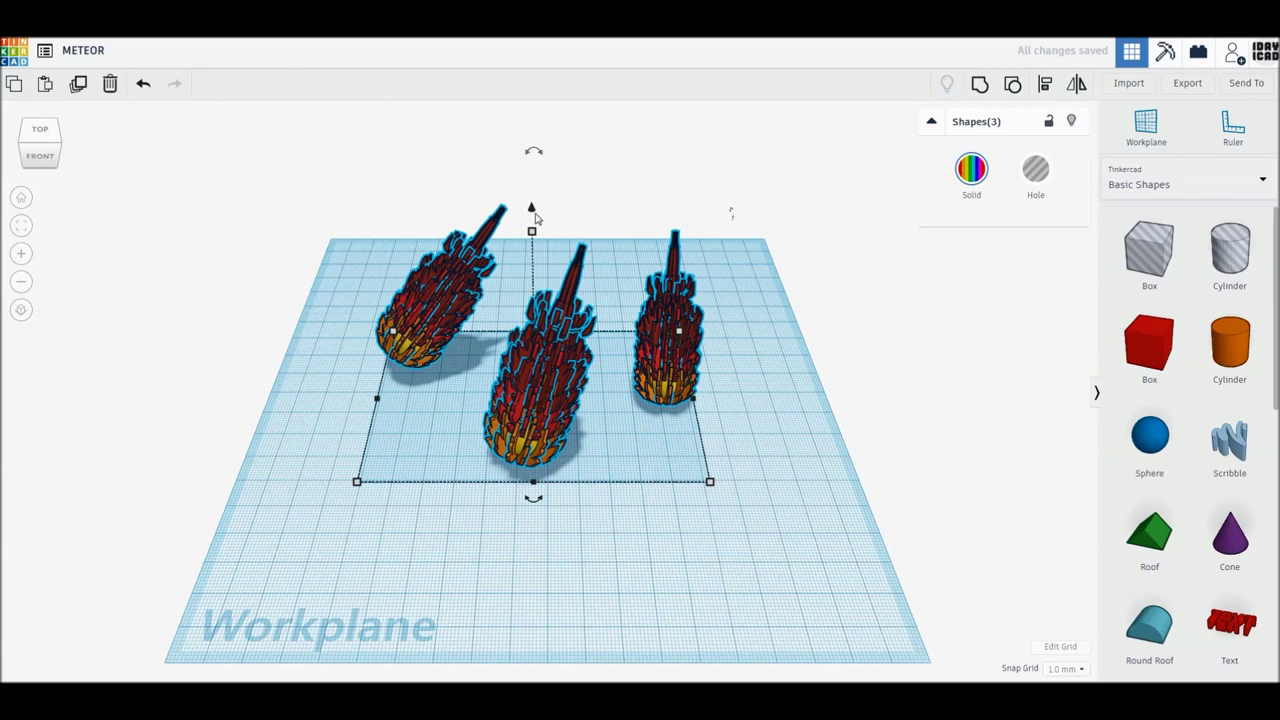
# Step: Lift all three meteors together off the workplane and shift them slightly right
pyautogui.moveTo(534, 218); pyautogui.dragTo(523, 109)
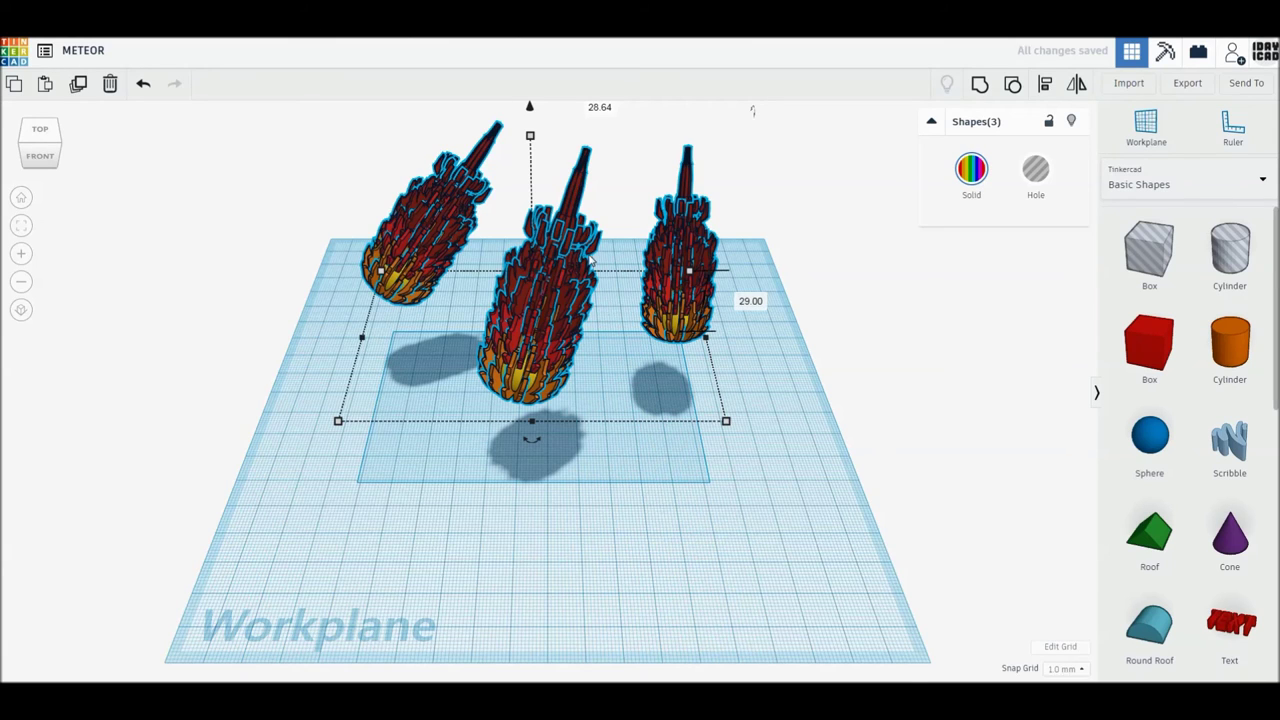
pyautogui.moveTo(591, 260); pyautogui.dragTo(585, 308, button='middle')
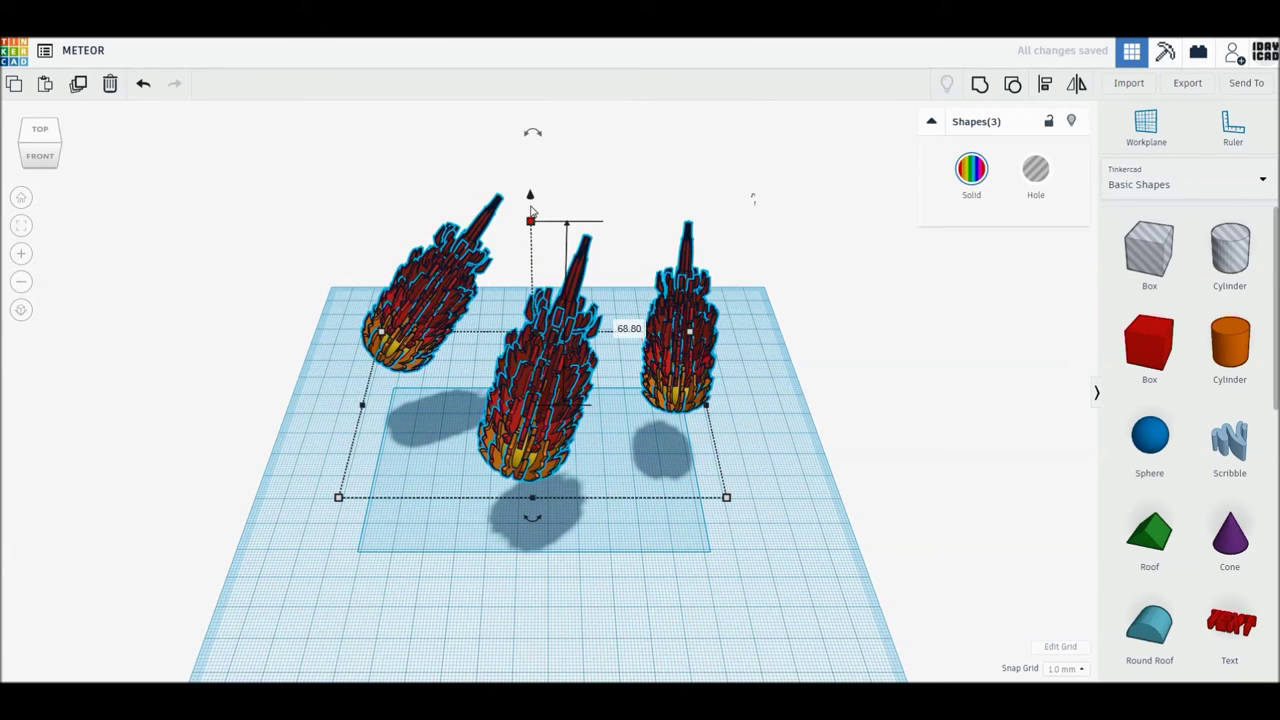
pyautogui.moveTo(531, 200); pyautogui.dragTo(529, 157)
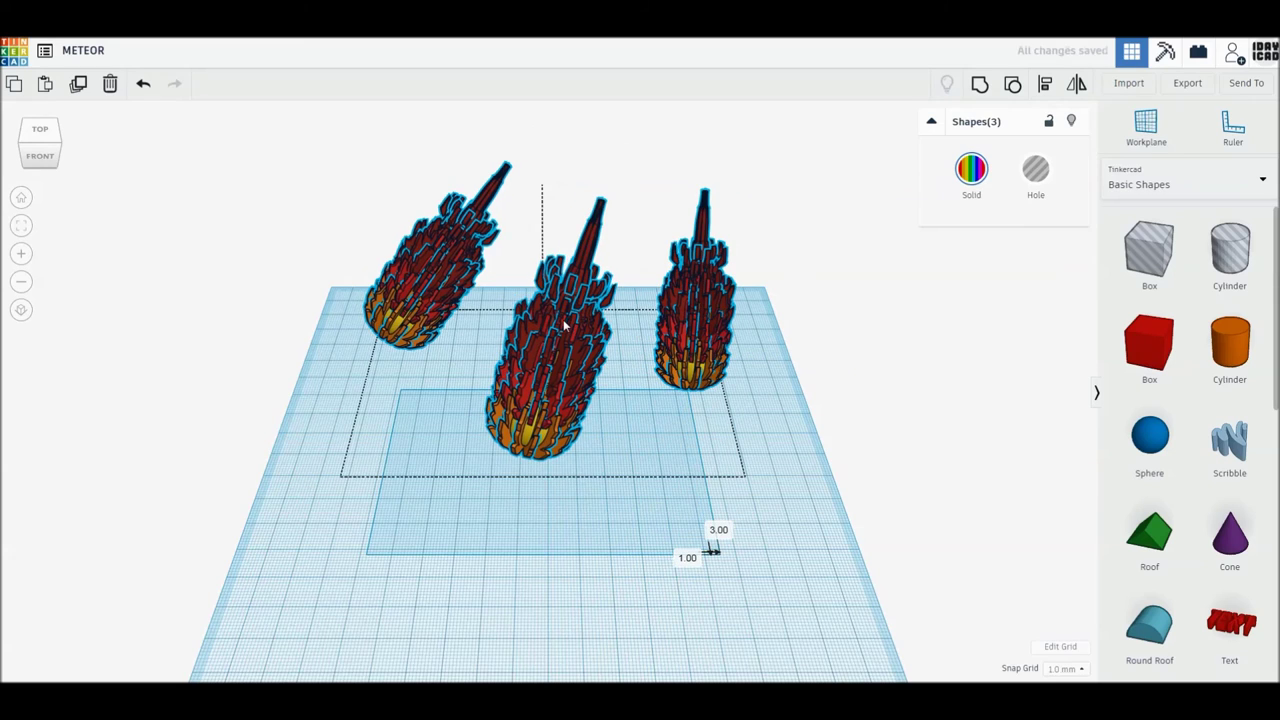
pyautogui.moveTo(563, 319); pyautogui.dragTo(574, 327)
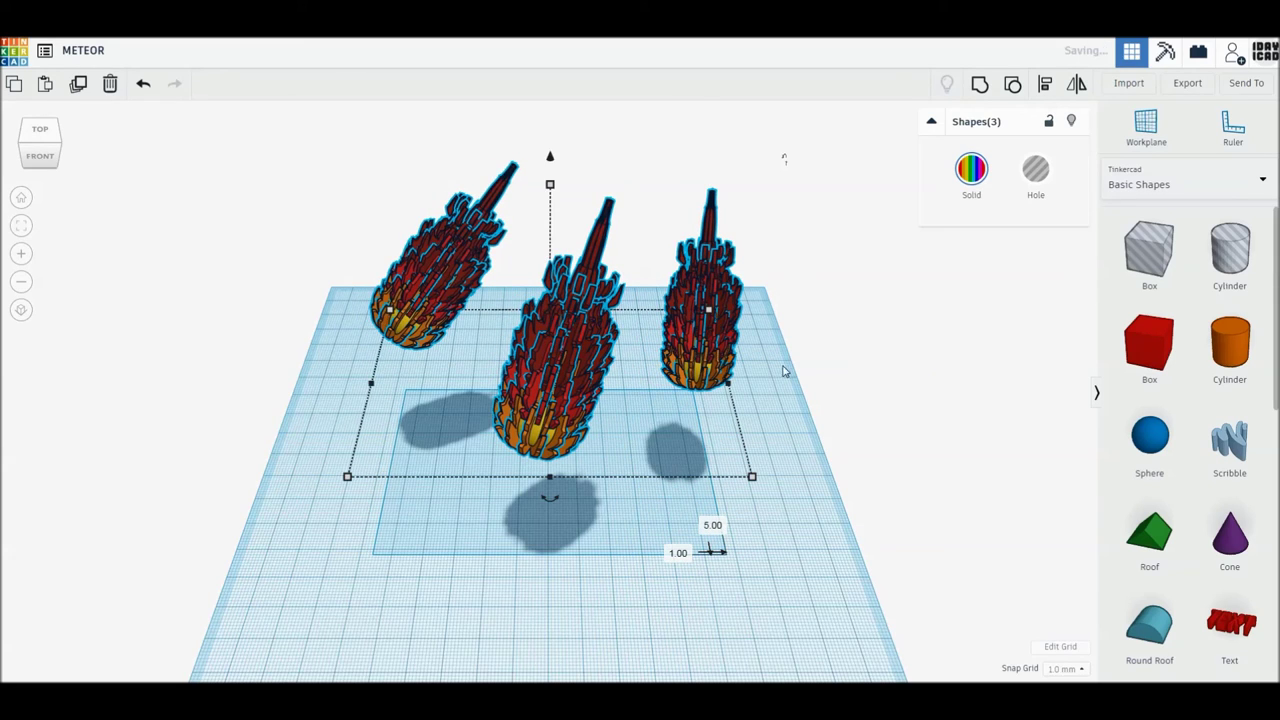
# Step: Raise the right meteor higher than the others and give the left meteor its own height
pyautogui.click(815, 377)
pyautogui.click(705, 330)
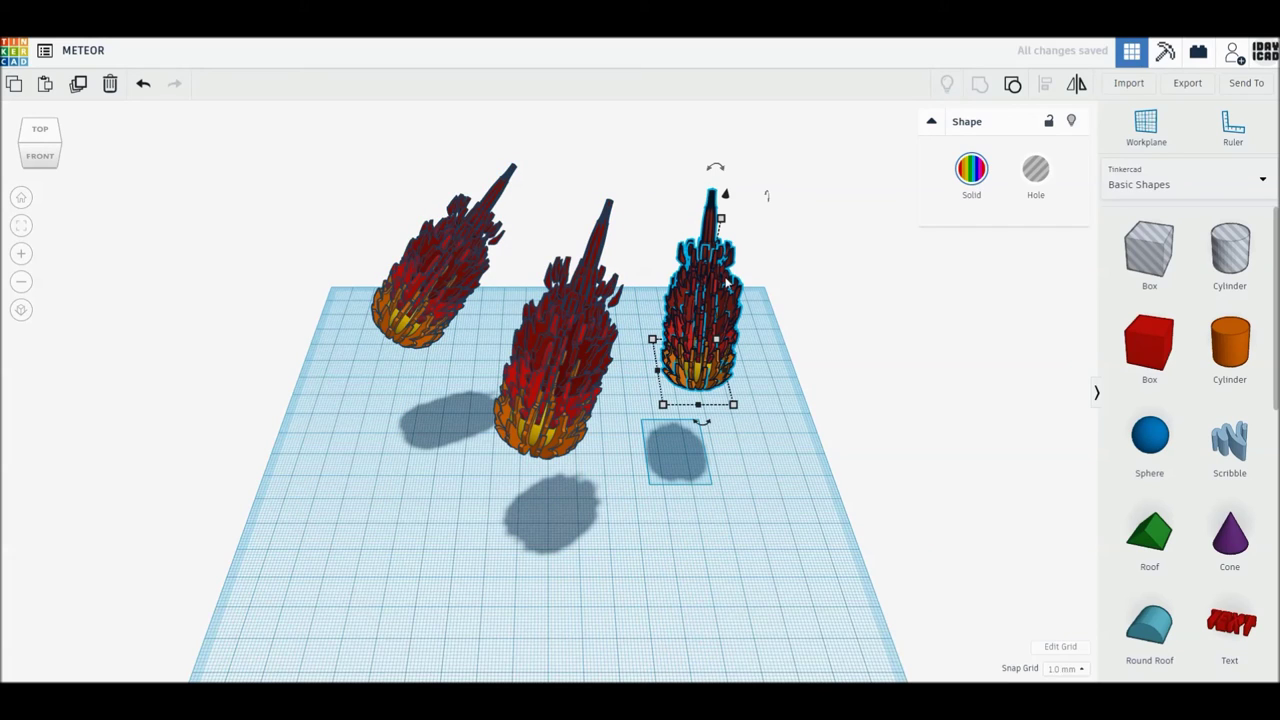
pyautogui.moveTo(727, 193); pyautogui.dragTo(731, 178)
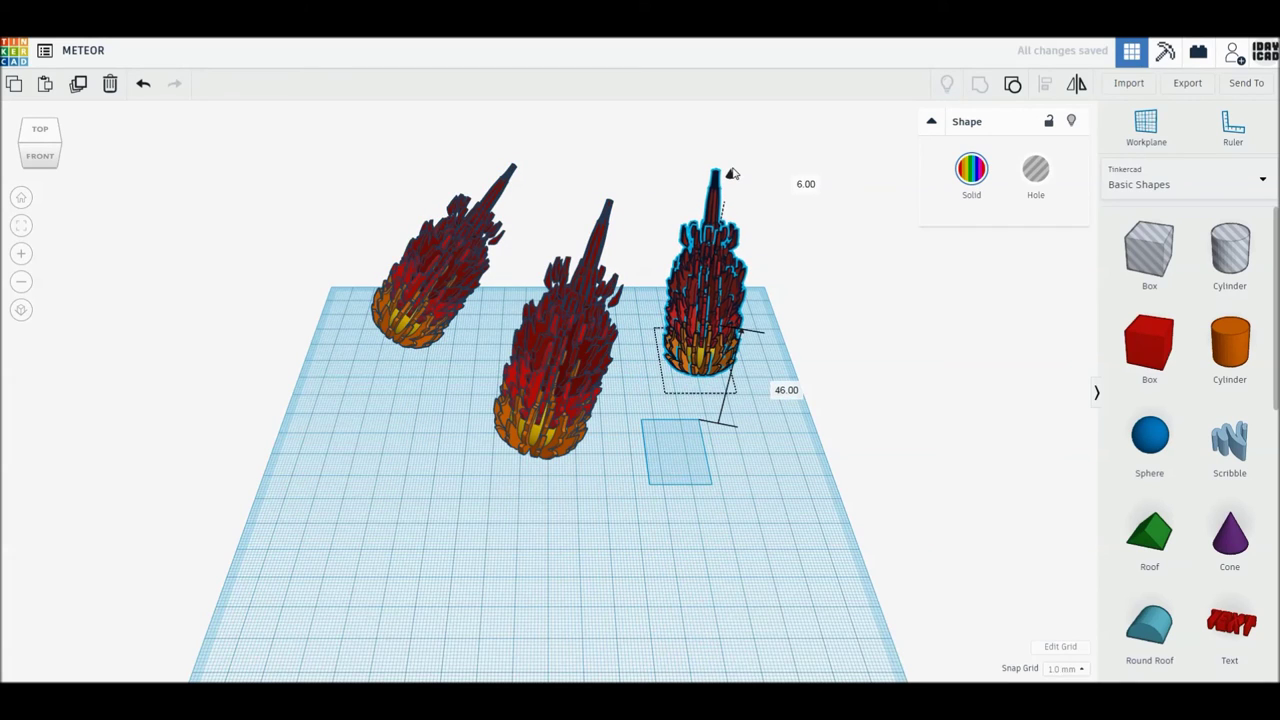
pyautogui.click(478, 238)
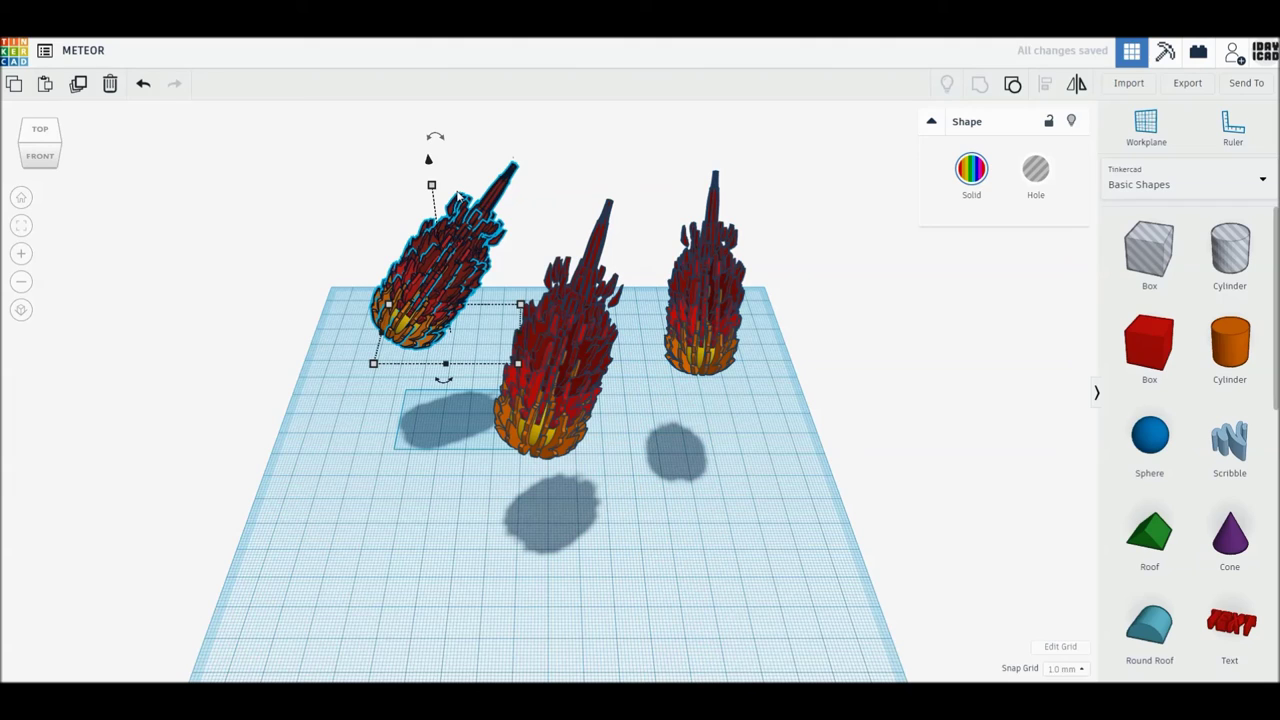
pyautogui.moveTo(427, 162); pyautogui.dragTo(424, 141)
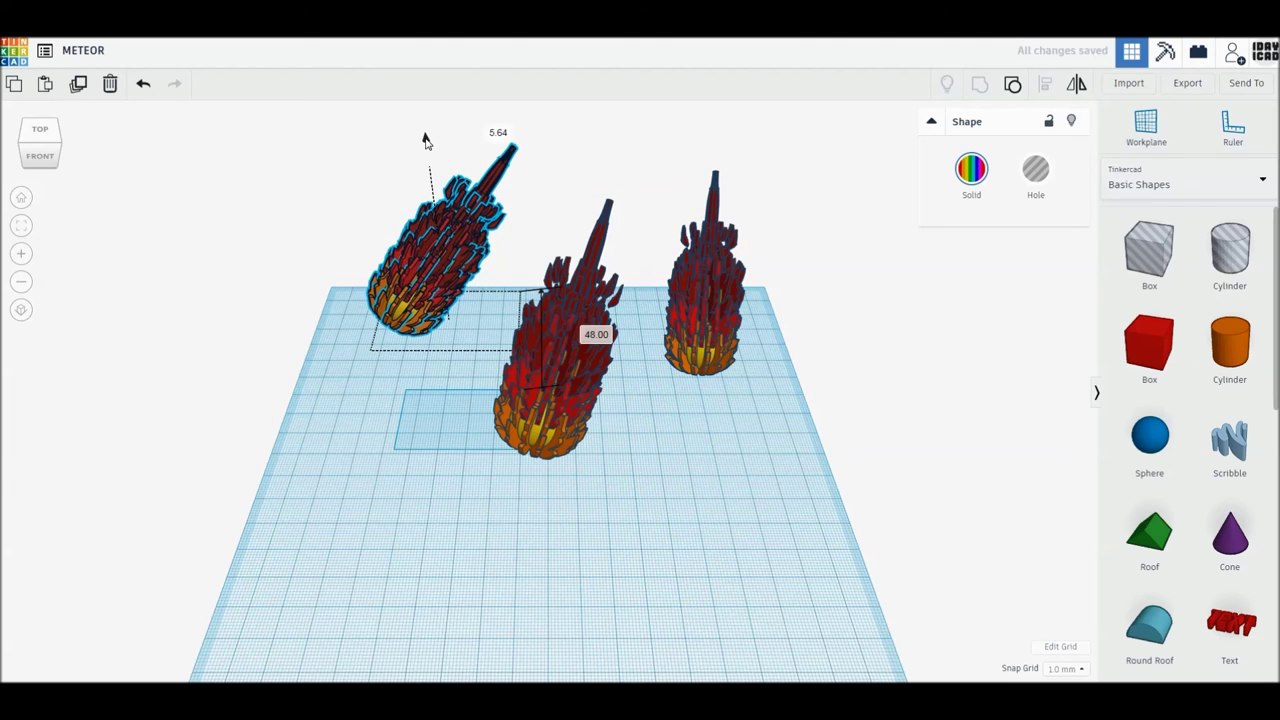
pyautogui.click(126, 178)
pyautogui.click(41, 158)
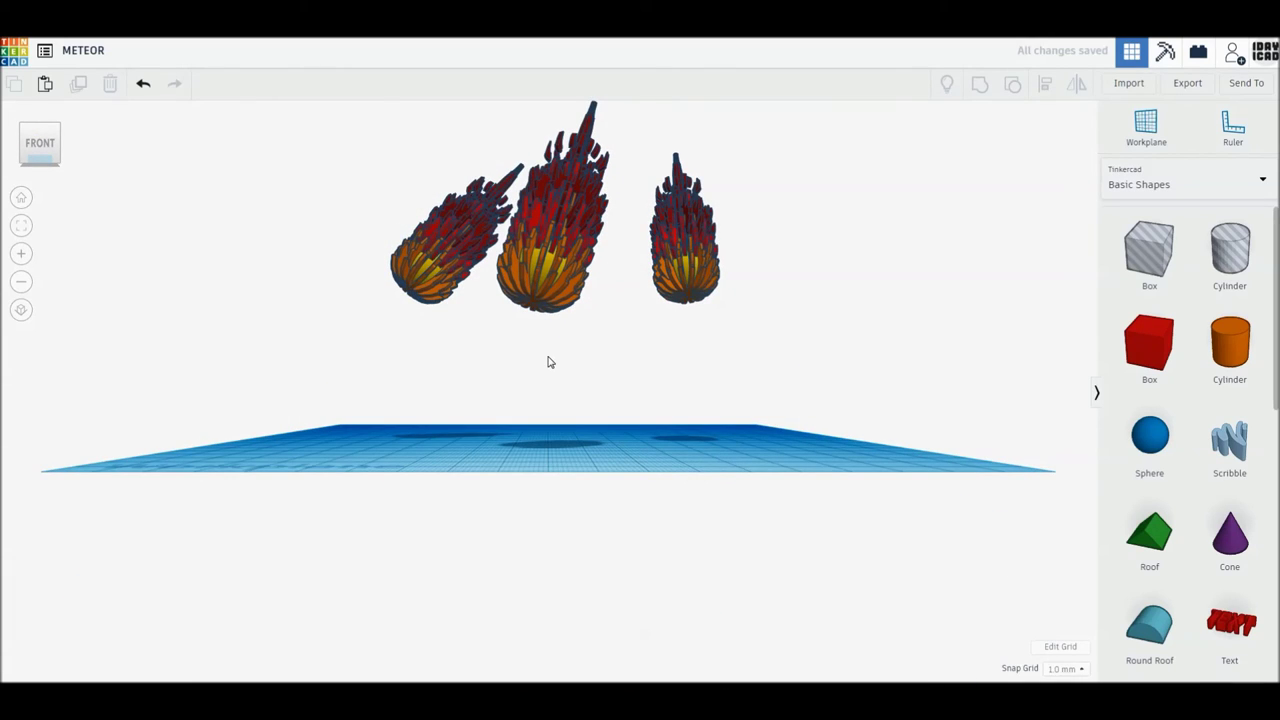
# Step: Raise the left meteor to an elevation of 68
pyautogui.moveTo(548, 362); pyautogui.dragTo(548, 440, button='right')
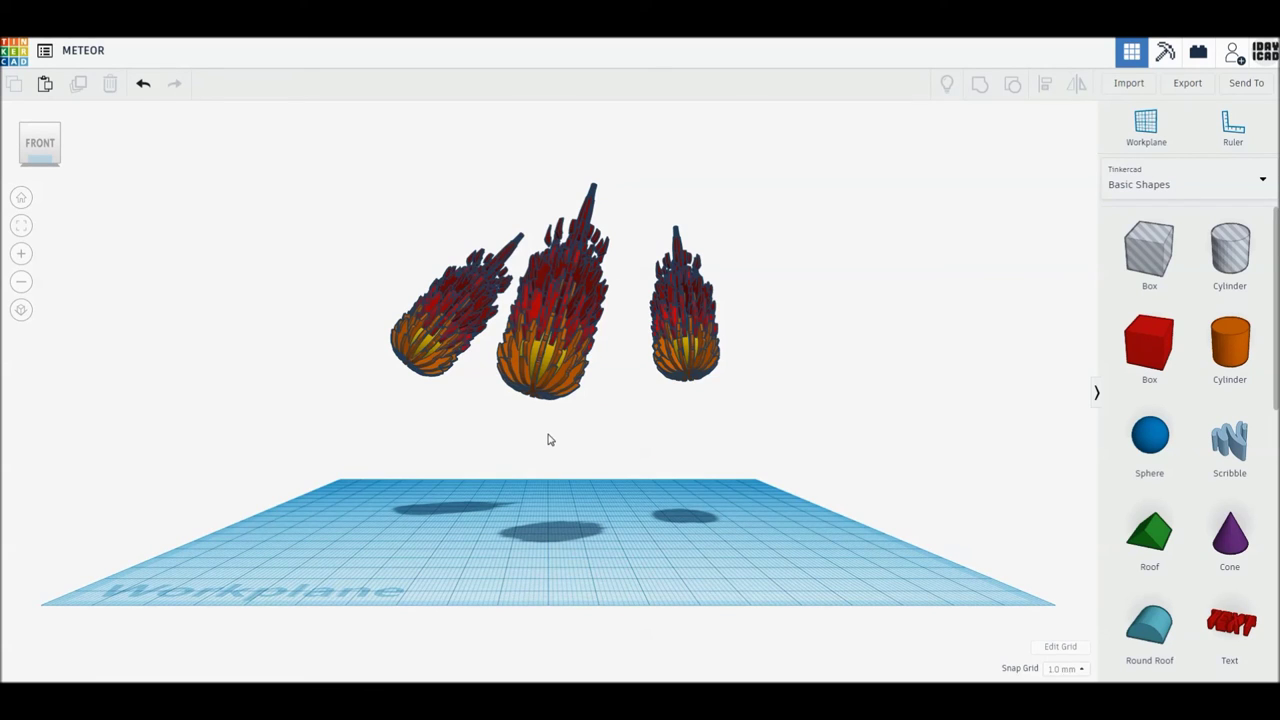
pyautogui.scroll(2, 548, 440)
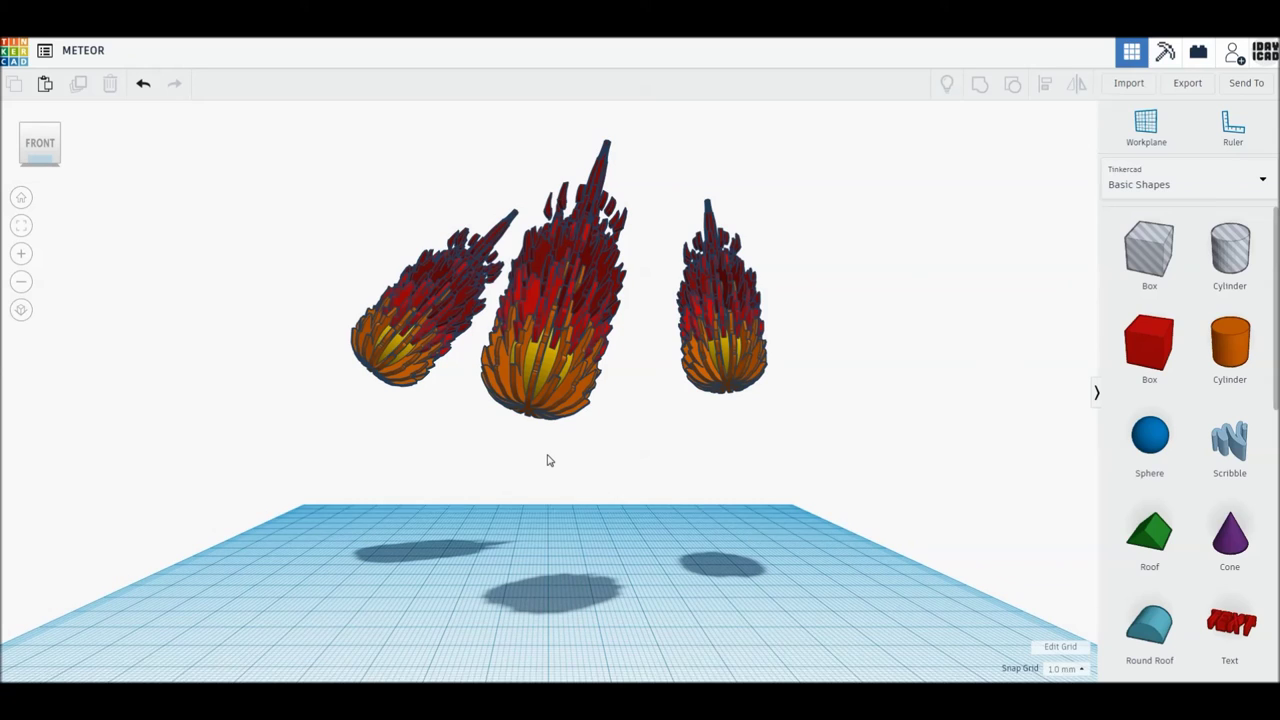
pyautogui.click(433, 337)
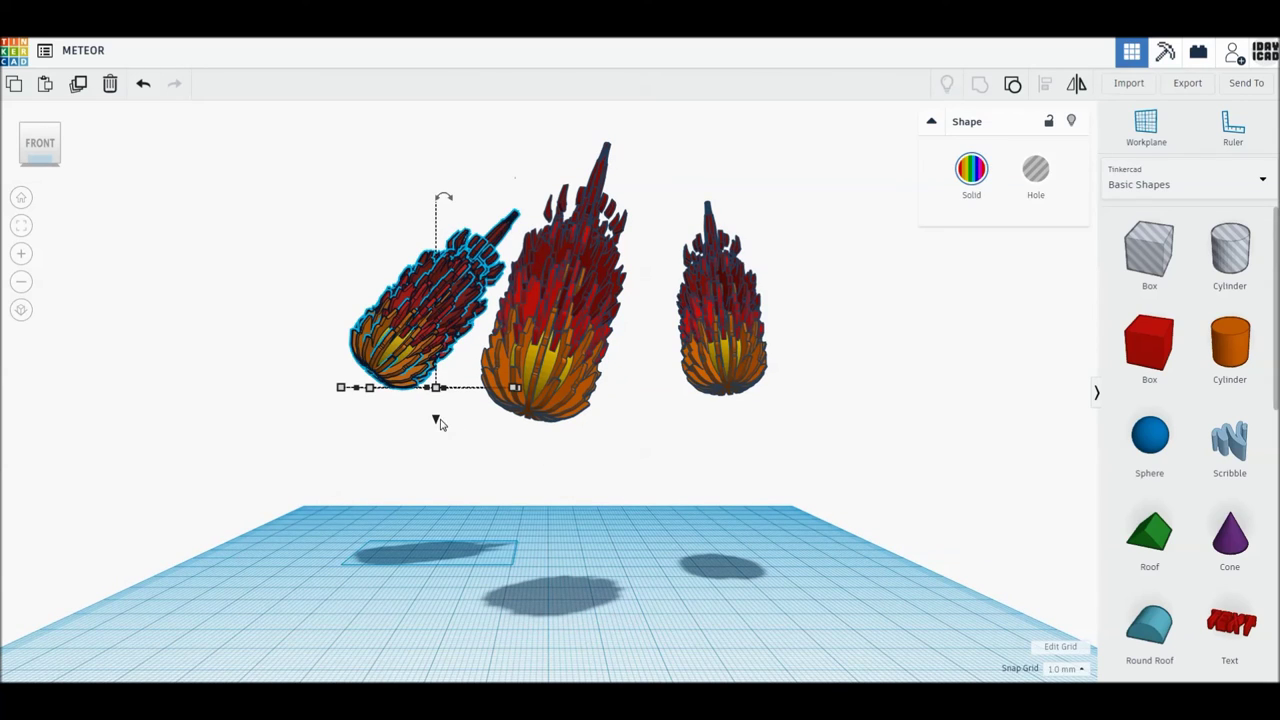
pyautogui.moveTo(436, 421); pyautogui.dragTo(435, 363)
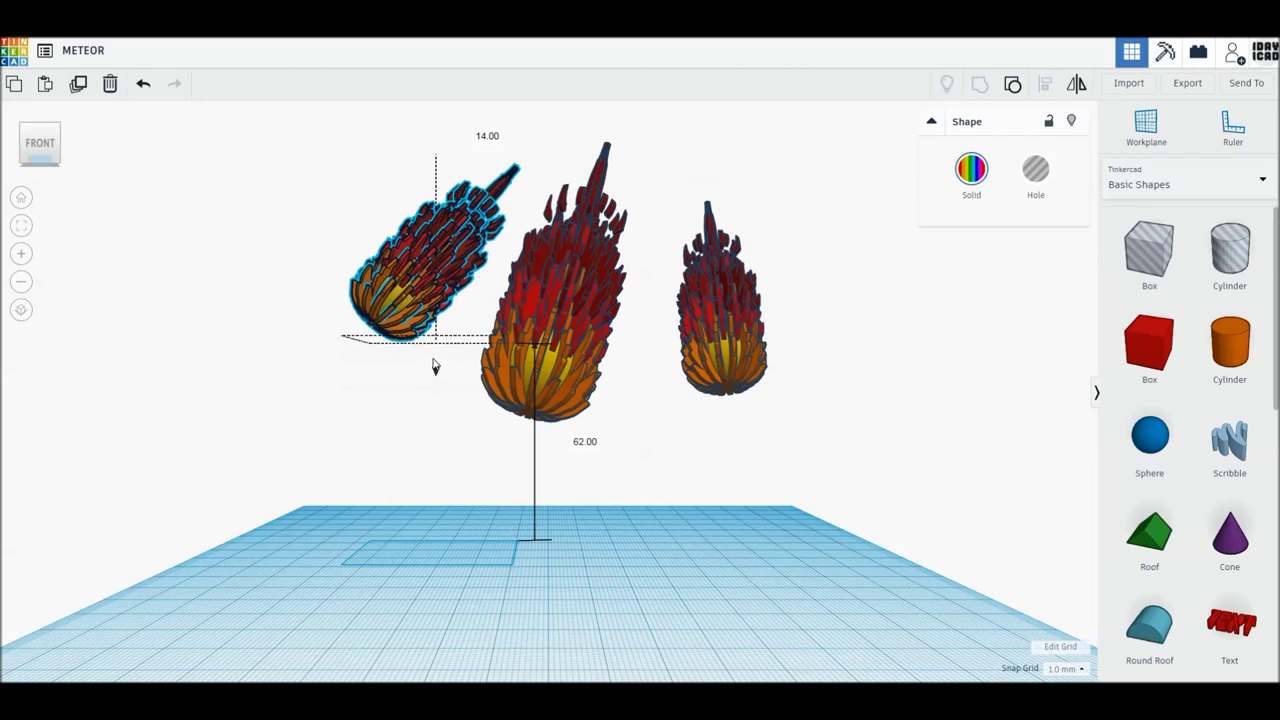
pyautogui.moveTo(435, 363); pyautogui.dragTo(436, 352)
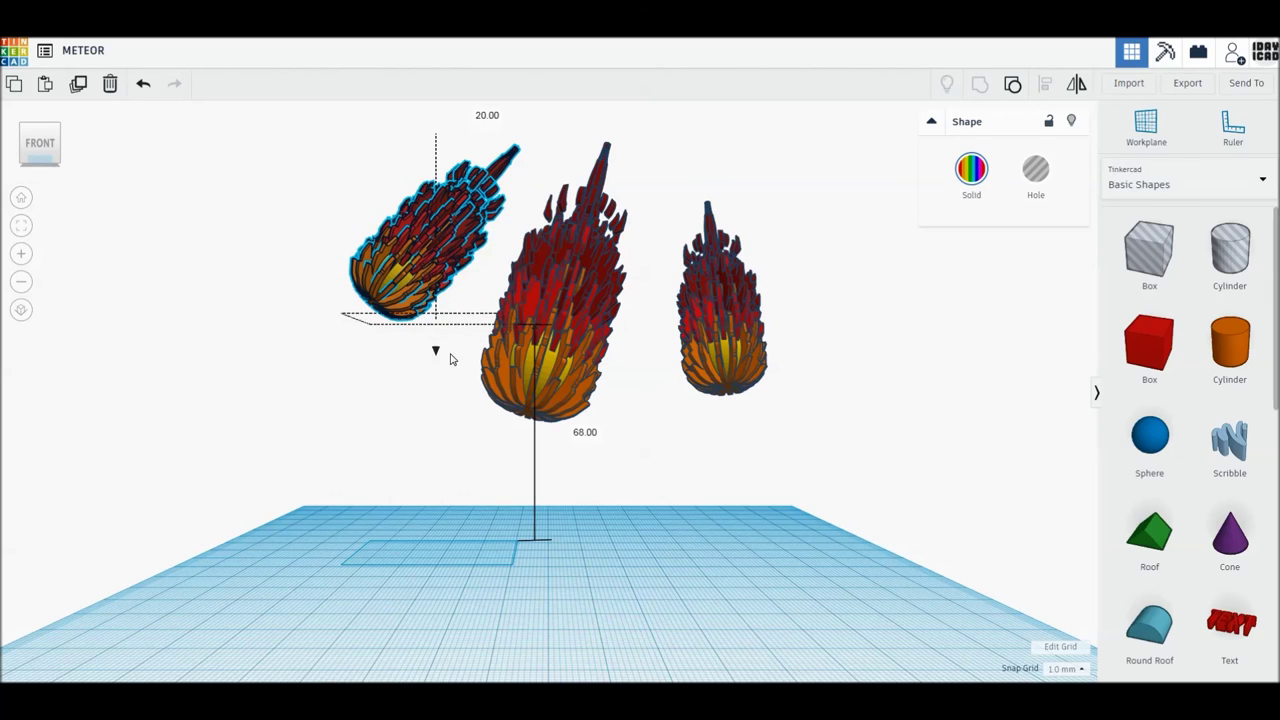
# Step: Lift the right meteor to 55 mm and shift the left meteor up and to the left
pyautogui.click(714, 370)
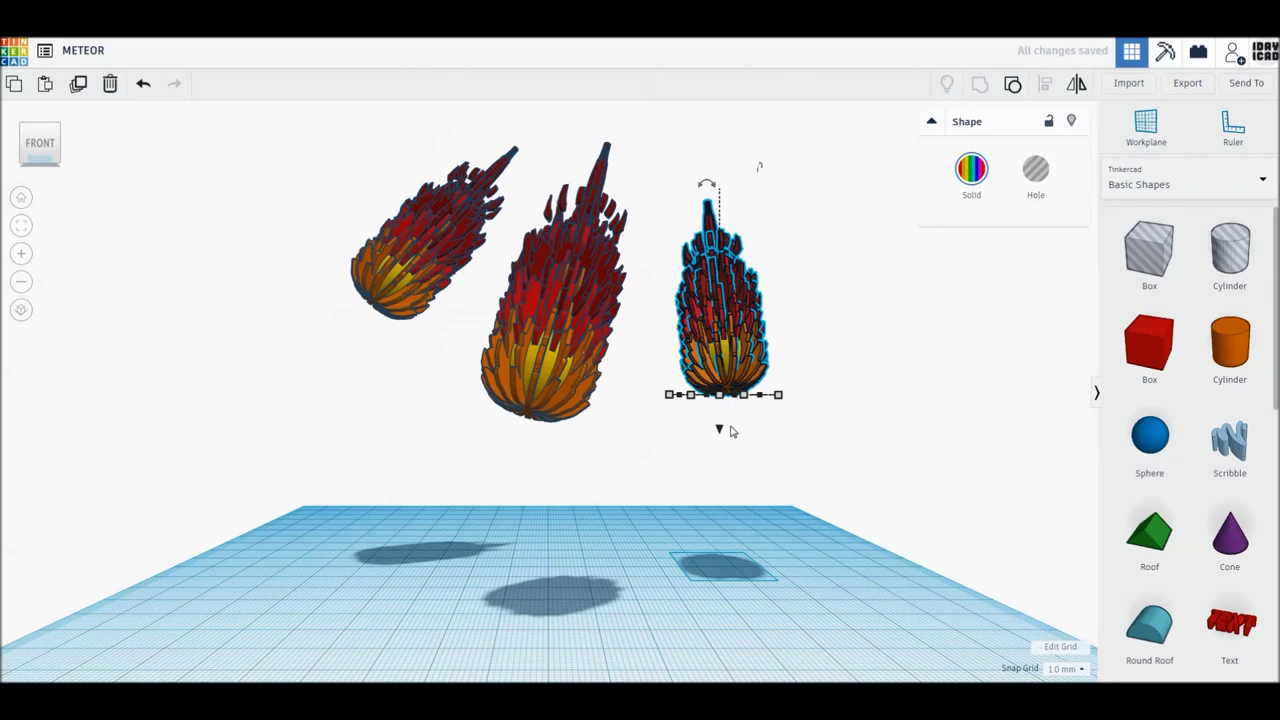
pyautogui.moveTo(718, 432); pyautogui.dragTo(718, 392)
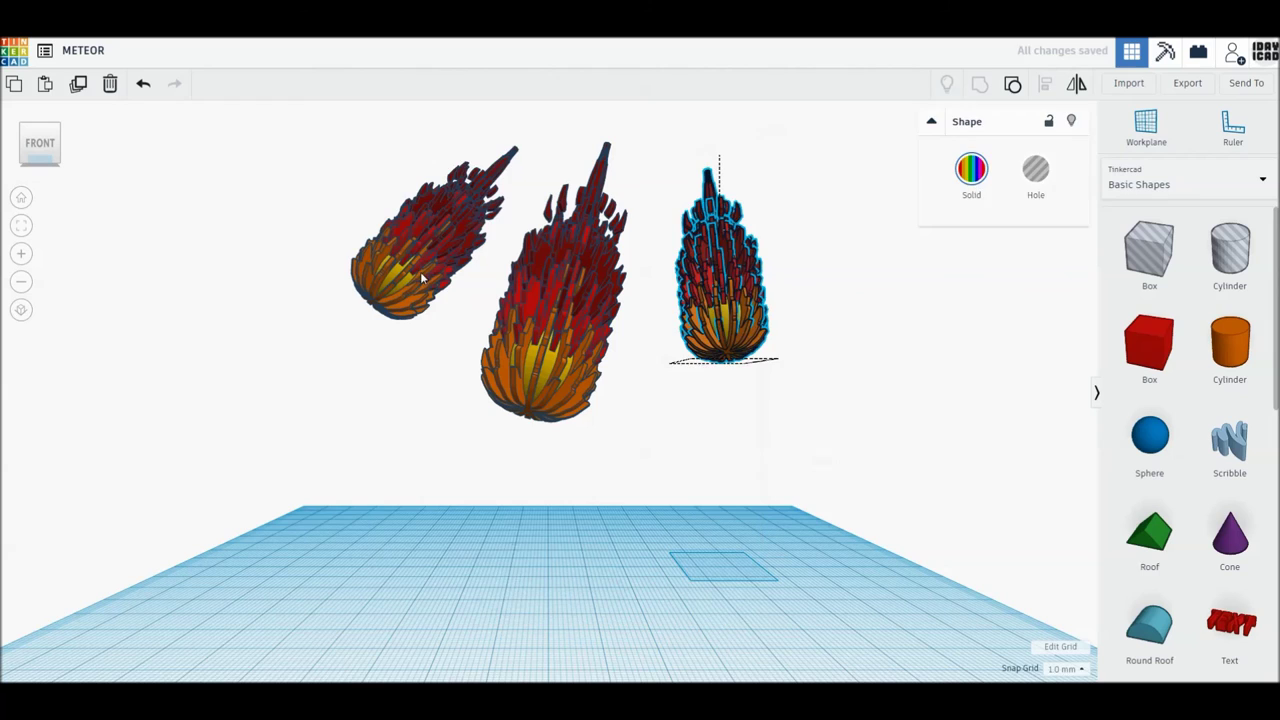
pyautogui.moveTo(420, 271); pyautogui.dragTo(412, 268)
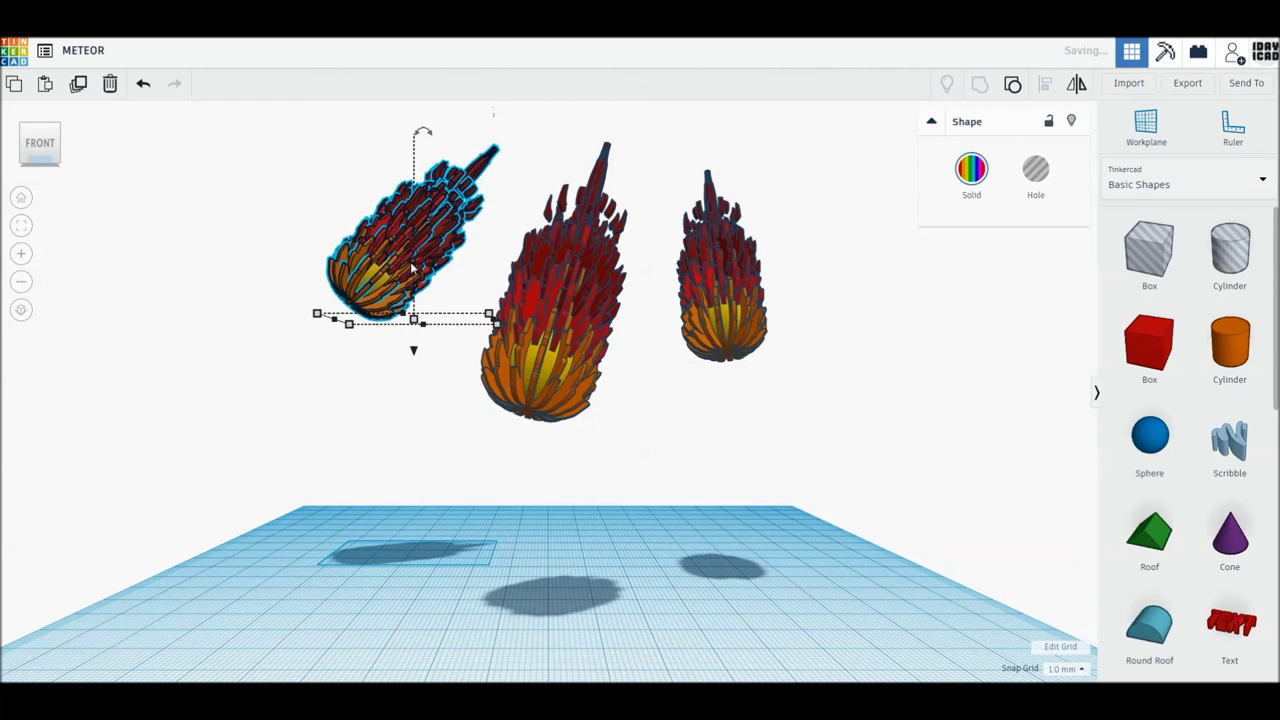
pyautogui.press('Right')
pyautogui.press('Right')
pyautogui.click(931, 383)
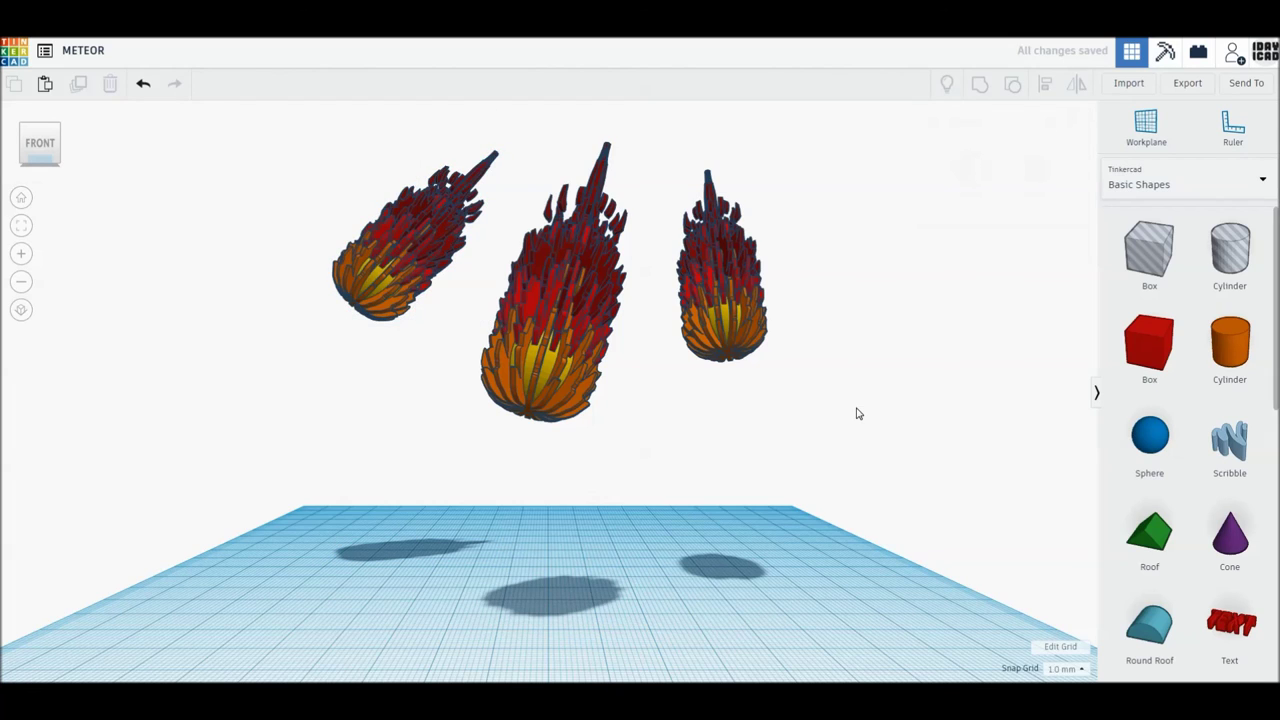
pyautogui.scroll(2, 857, 413)
pyautogui.scroll(-2, 857, 413)
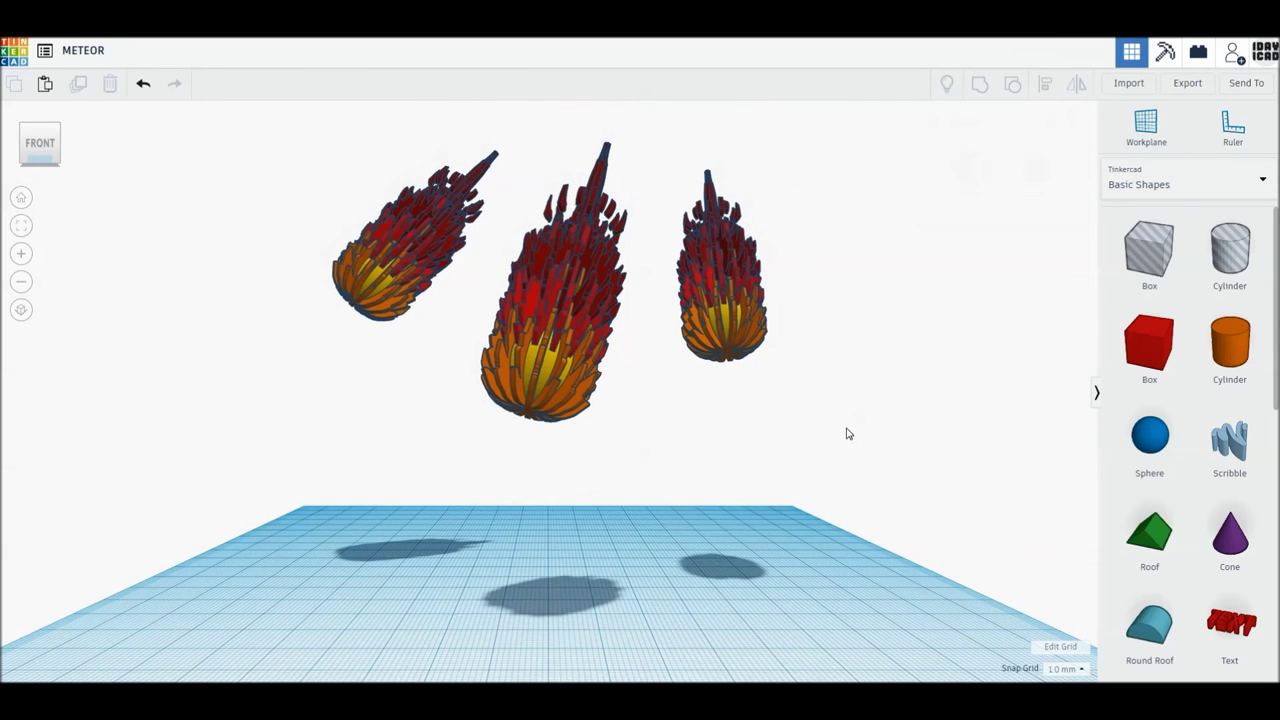